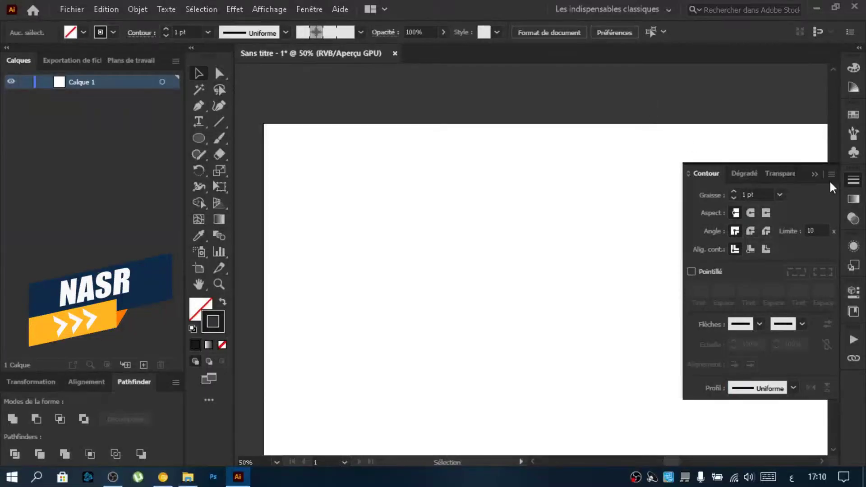
Step: Draw a square with the Rectangle tool and move it toward the artboard's middle
{"action": "left_click", "coordinate": [198, 138]}
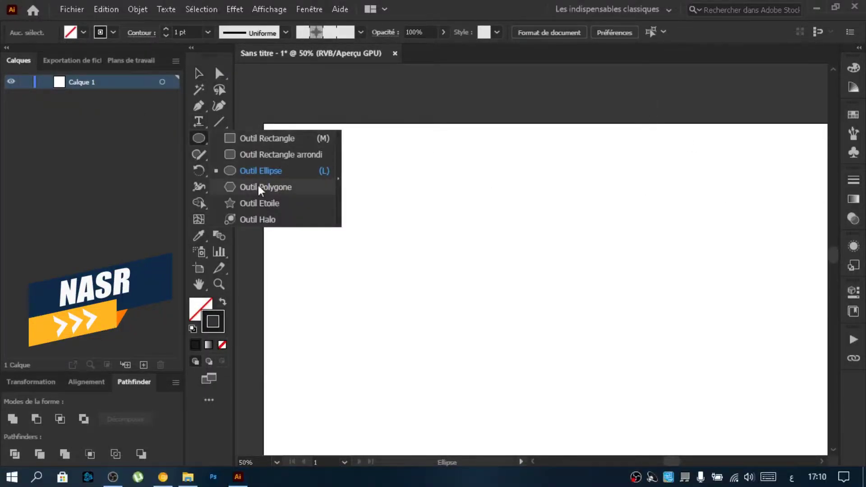
{"action": "left_click", "coordinate": [261, 139]}
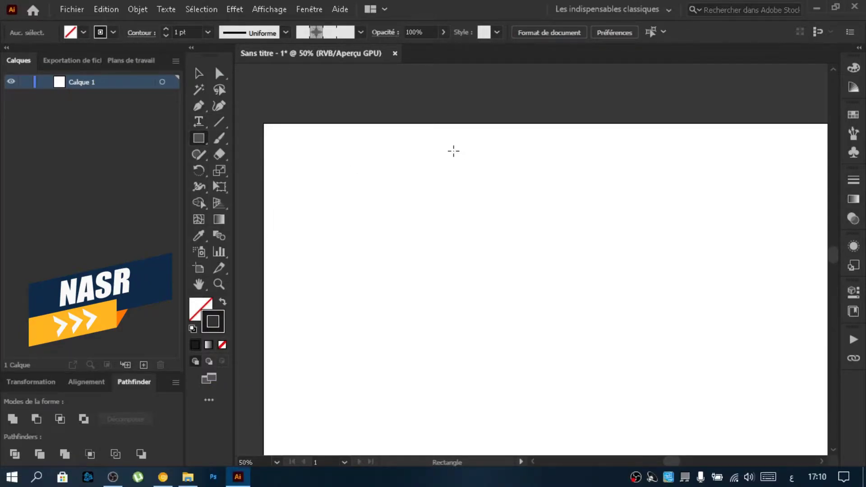
{"action": "left_click_drag", "start_coordinate": [438, 151], "coordinate": [510, 224]}
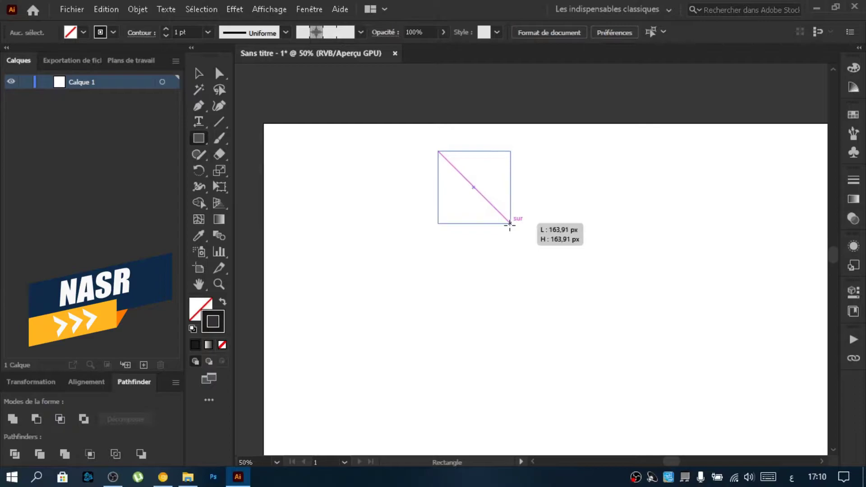
{"action": "left_click_drag", "start_coordinate": [510, 223], "coordinate": [481, 194]}
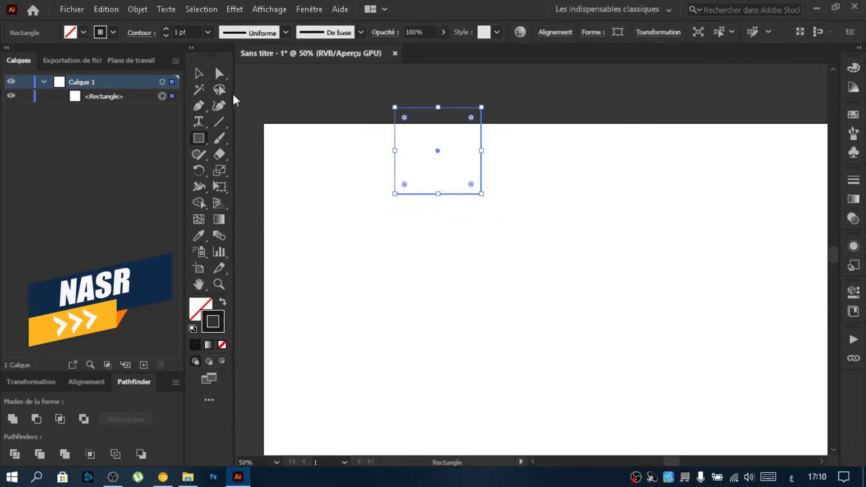
{"action": "left_click", "coordinate": [197, 77]}
{"action": "left_click_drag", "start_coordinate": [435, 152], "coordinate": [472, 246]}
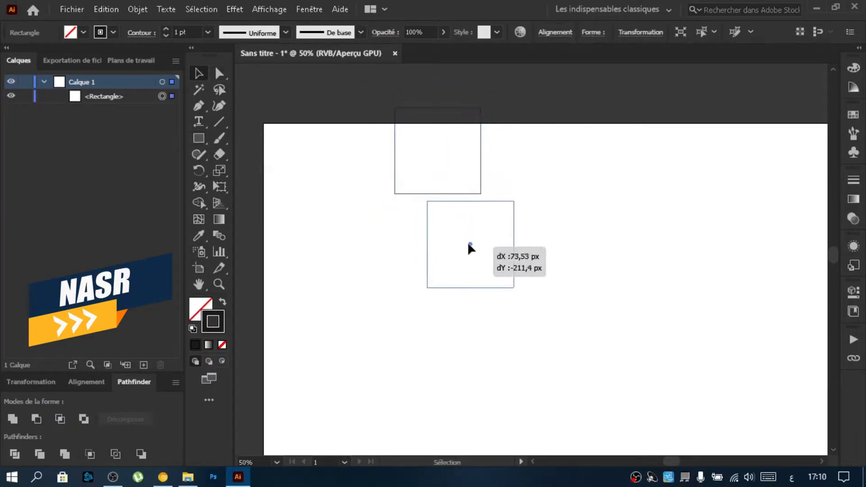
Step: Give the square a 4 pt stroke weight and deselect it
{"action": "left_click", "coordinate": [853, 179]}
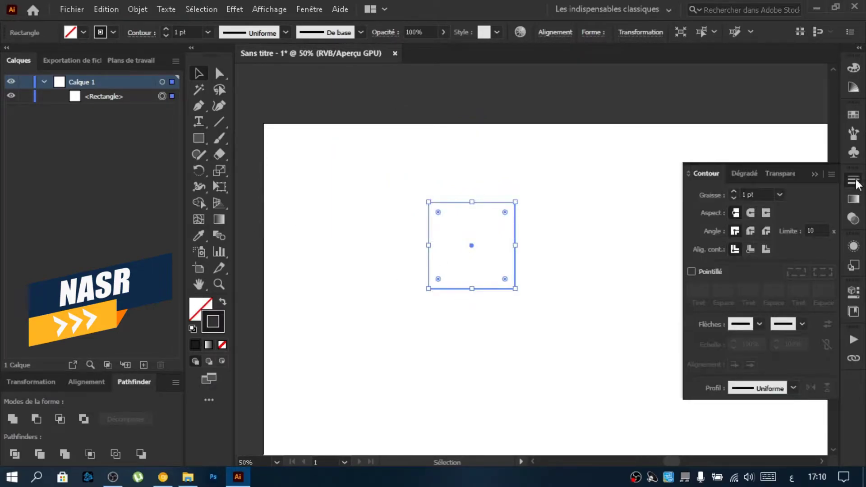
{"action": "left_click", "coordinate": [734, 192]}
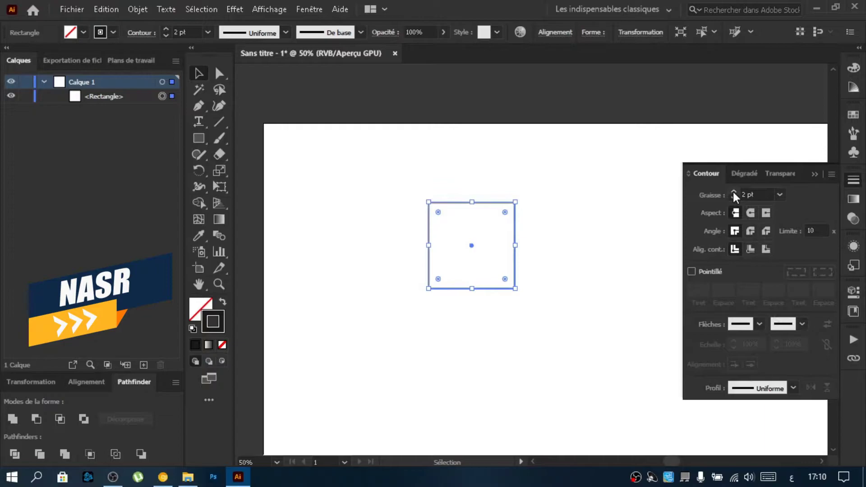
{"action": "left_click", "coordinate": [857, 181]}
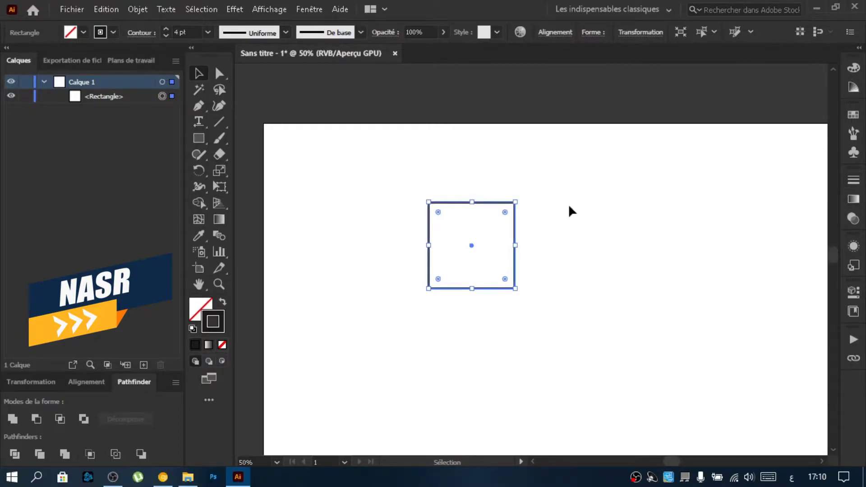
{"action": "left_click", "coordinate": [568, 204]}
{"action": "scroll", "coordinate": [413, 181], "scroll_direction": "up", "scroll_amount": 1, "text": "alt"}
{"action": "scroll", "coordinate": [413, 180], "scroll_direction": "up", "scroll_amount": 1, "text": "alt"}
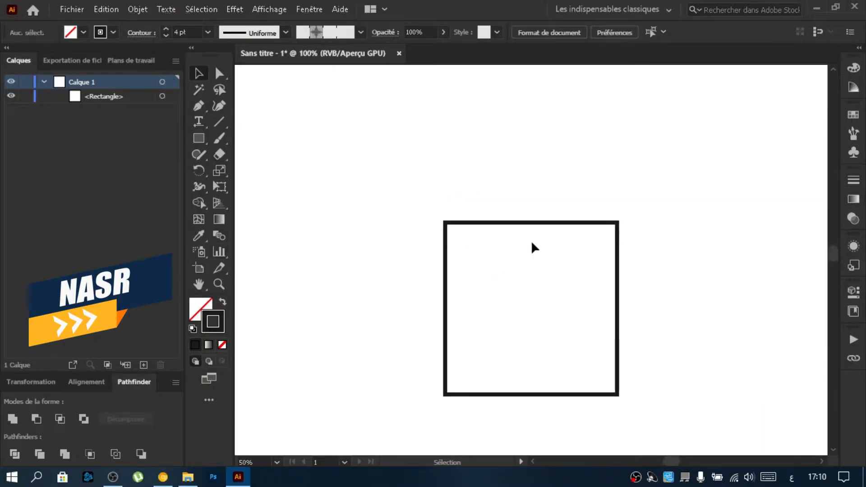
{"action": "scroll", "coordinate": [519, 300], "scroll_direction": "down", "scroll_amount": 1}
{"action": "scroll", "coordinate": [499, 275], "scroll_direction": "down", "scroll_amount": 1}
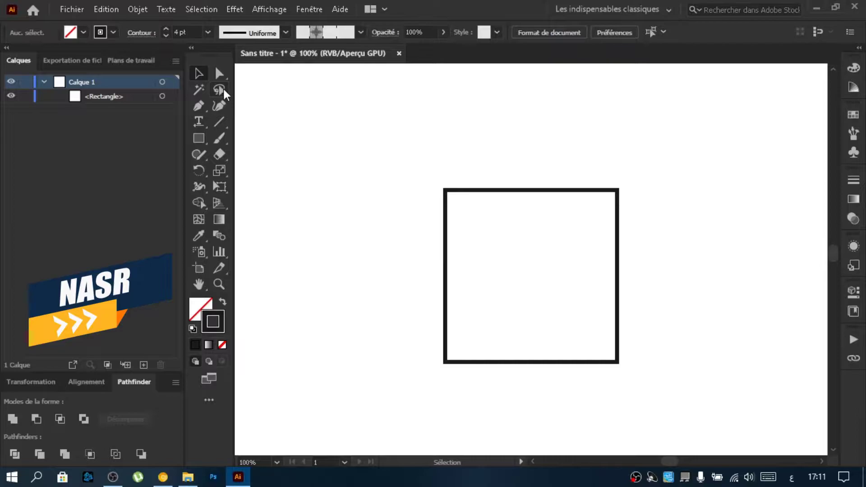
Step: Switch to black fill with no stroke and draw a horizontal top bar inside the square
{"action": "left_click", "coordinate": [198, 106]}
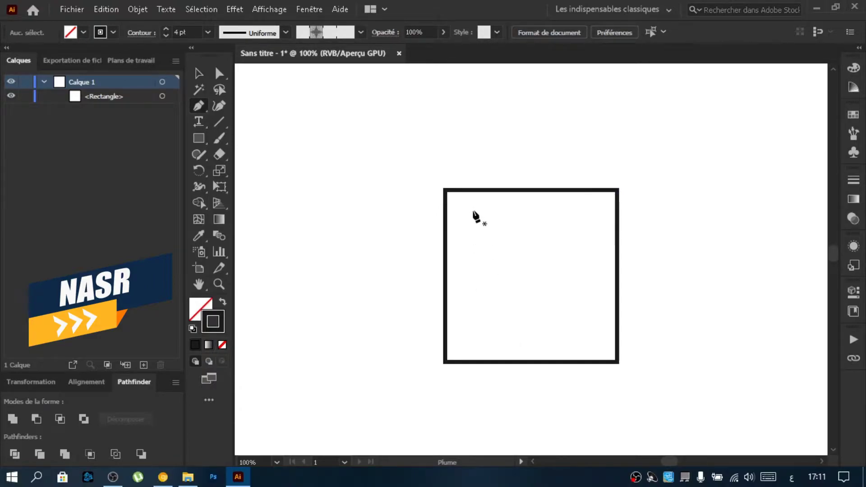
{"action": "left_click_drag", "start_coordinate": [197, 138], "coordinate": [242, 142]}
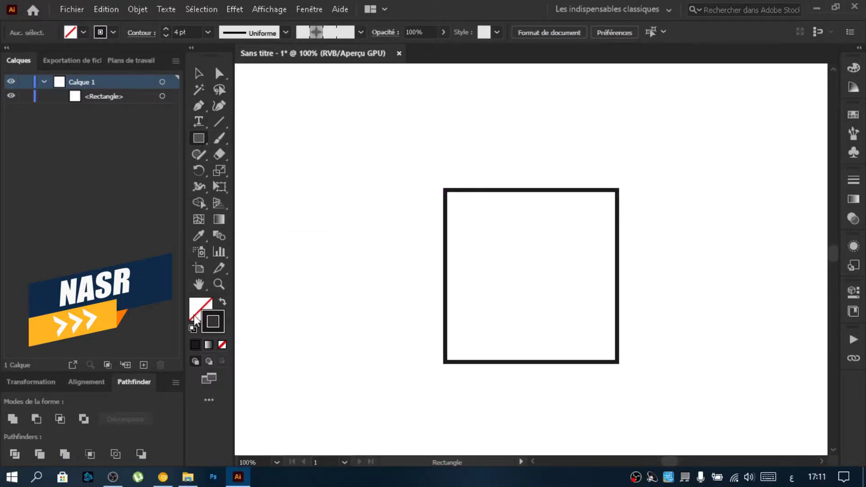
{"action": "left_click", "coordinate": [222, 303]}
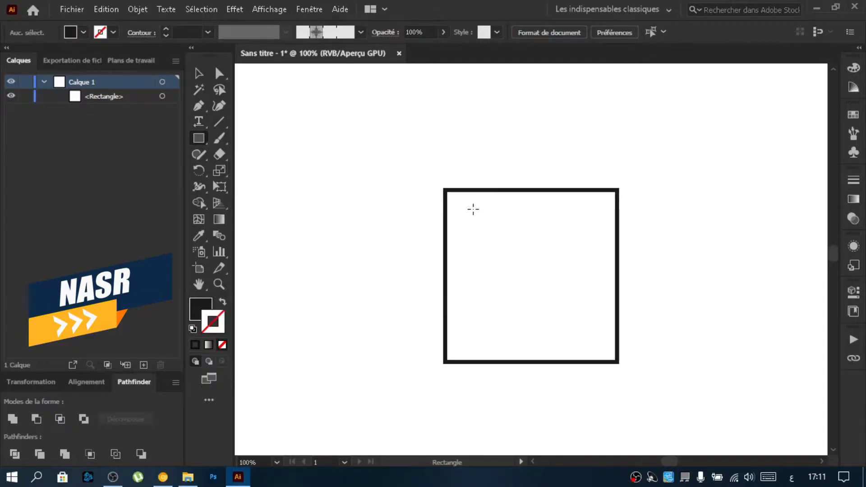
{"action": "left_click_drag", "start_coordinate": [475, 207], "coordinate": [591, 231]}
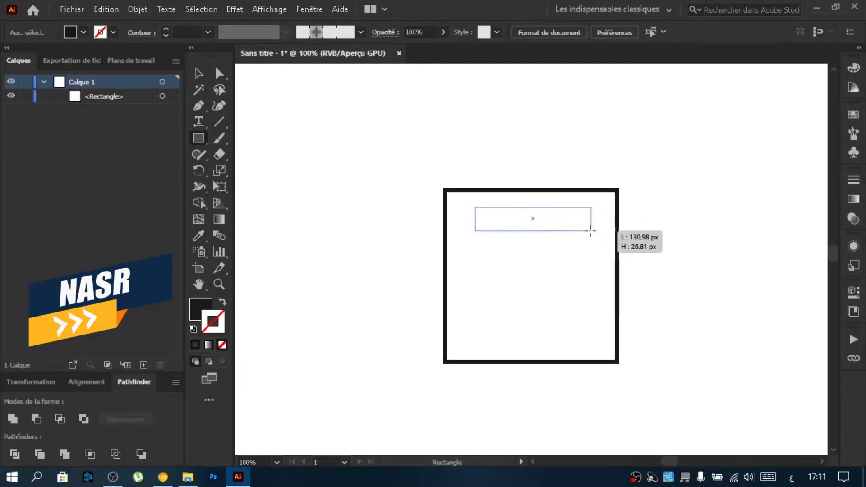
{"action": "left_click_drag", "start_coordinate": [590, 231], "coordinate": [592, 232]}
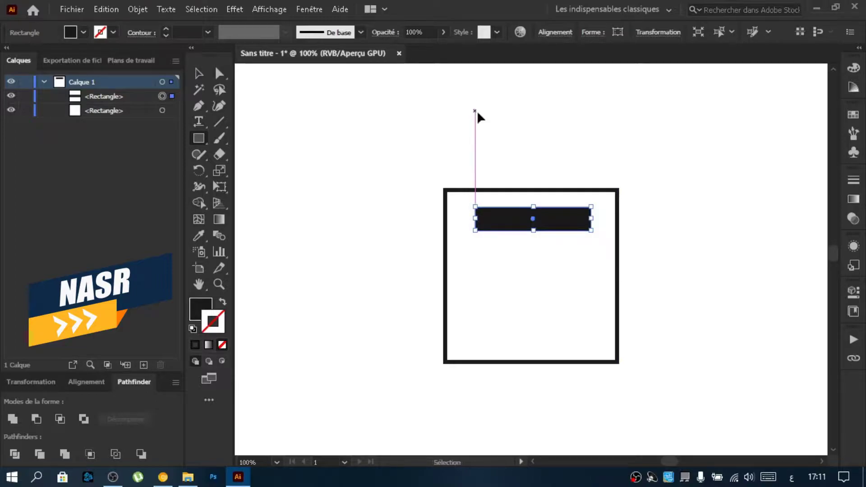
{"action": "key", "text": "ctrl+shift+a"}
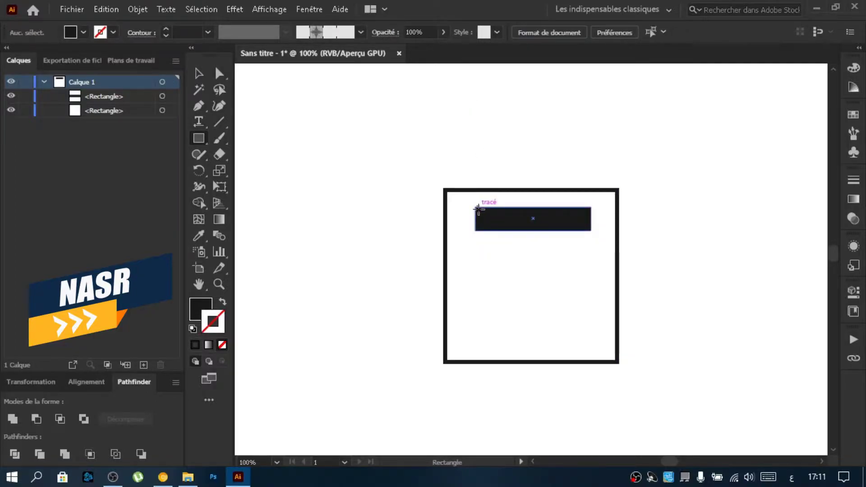
Step: Draw a long left leg and a shorter right leg down from the top bar's ends
{"action": "left_click_drag", "start_coordinate": [477, 209], "coordinate": [455, 350]}
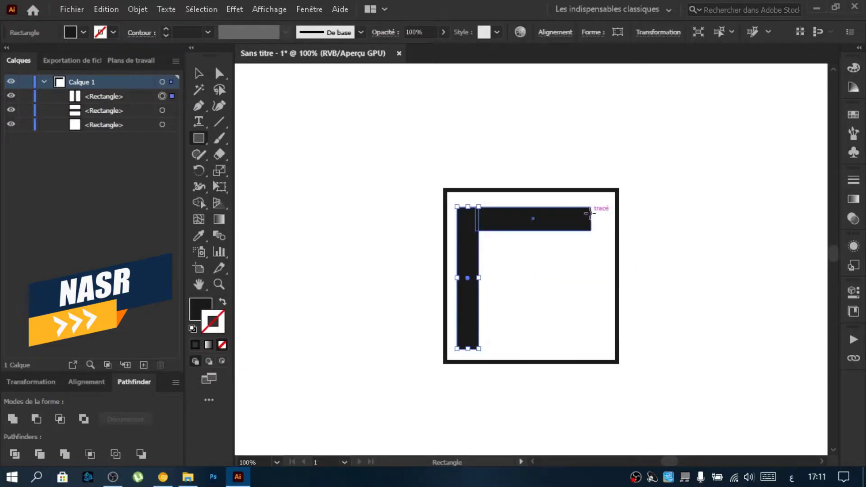
{"action": "mouse_move", "coordinate": [590, 206]}
{"action": "left_mouse_down"}
{"action": "mouse_move", "coordinate": [560, 293]}
{"action": "mouse_move", "coordinate": [561, 328]}
{"action": "left_mouse_up"}
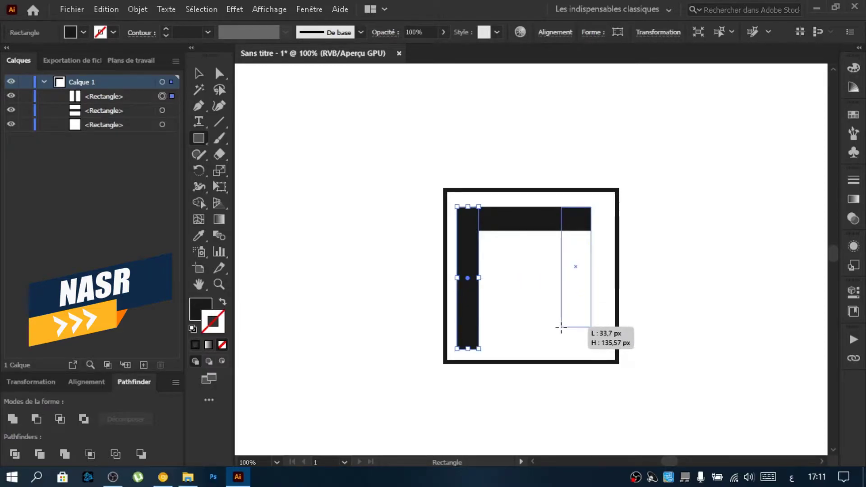
{"action": "left_click_drag", "start_coordinate": [561, 328], "coordinate": [561, 327]}
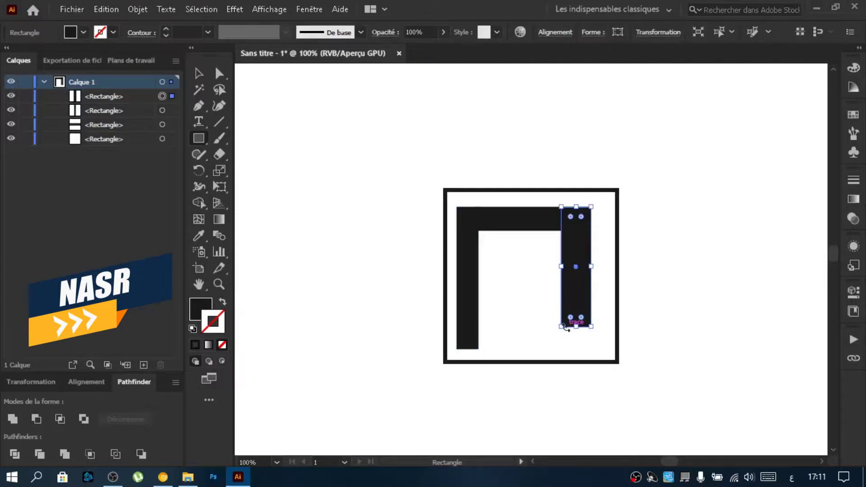
{"action": "key", "text": "ctrl+shift+a"}
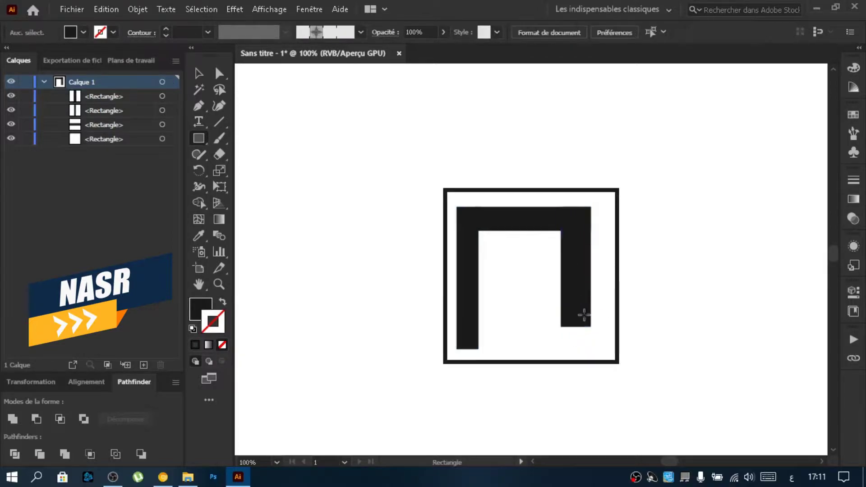
{"action": "left_click_drag", "start_coordinate": [561, 326], "coordinate": [499, 301]}
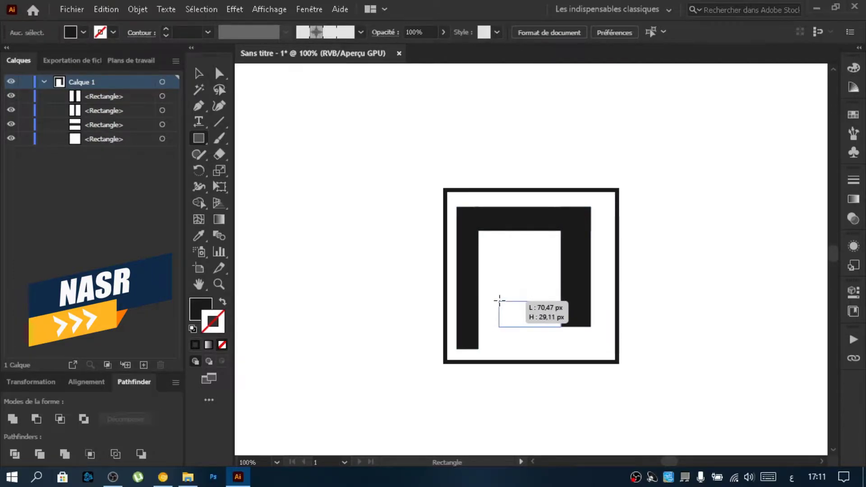
Step: Finish the inward bottom bar and add an upward bar closing the spiral hook
{"action": "left_click_drag", "start_coordinate": [499, 300], "coordinate": [499, 300]}
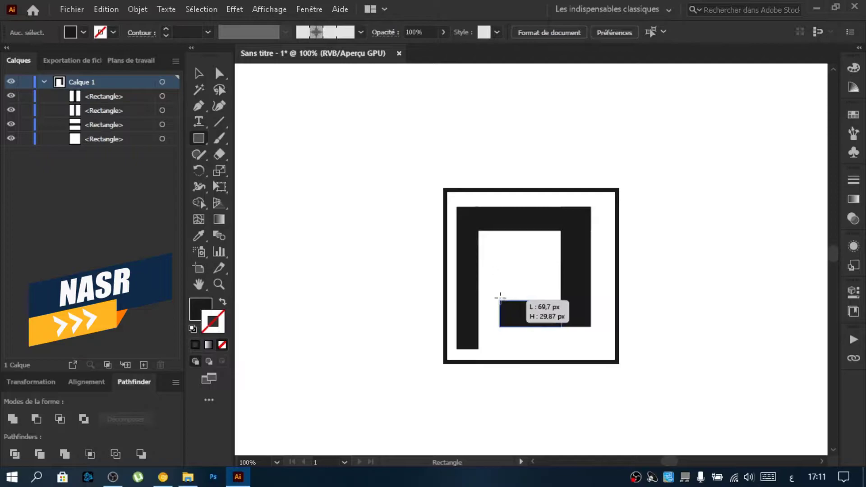
{"action": "left_click", "coordinate": [408, 189], "text": "ctrl"}
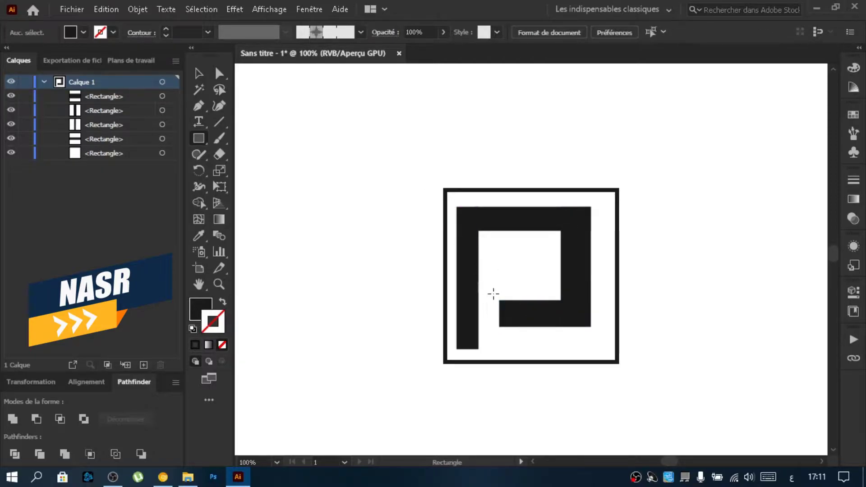
{"action": "left_click_drag", "start_coordinate": [498, 323], "coordinate": [524, 266]}
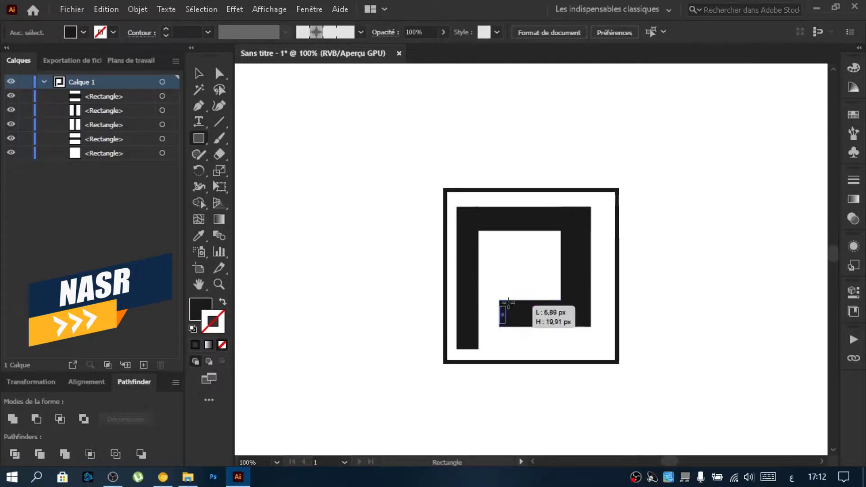
{"action": "left_click_drag", "start_coordinate": [524, 267], "coordinate": [524, 264]}
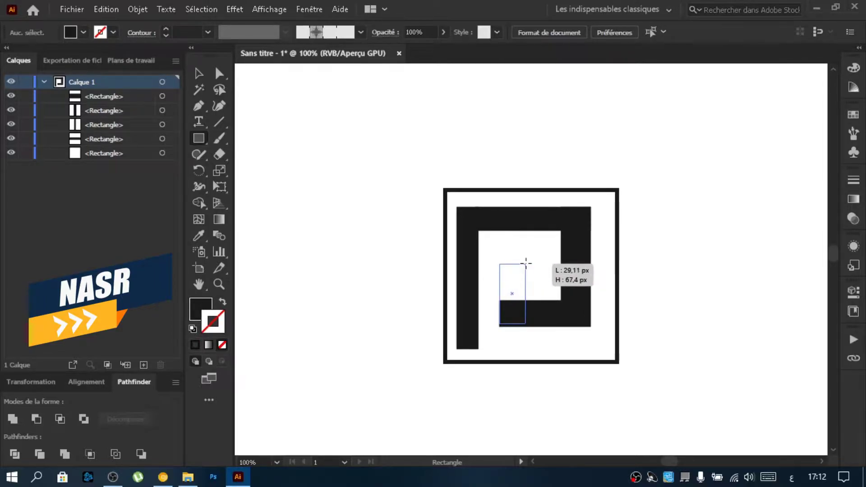
{"action": "left_click_drag", "start_coordinate": [525, 264], "coordinate": [527, 263]}
{"action": "left_click", "coordinate": [683, 218], "text": "ctrl"}
Step: Zoom out and draw a bar along the bottom from the left leg's bottom corner
{"action": "key", "text": "m"}
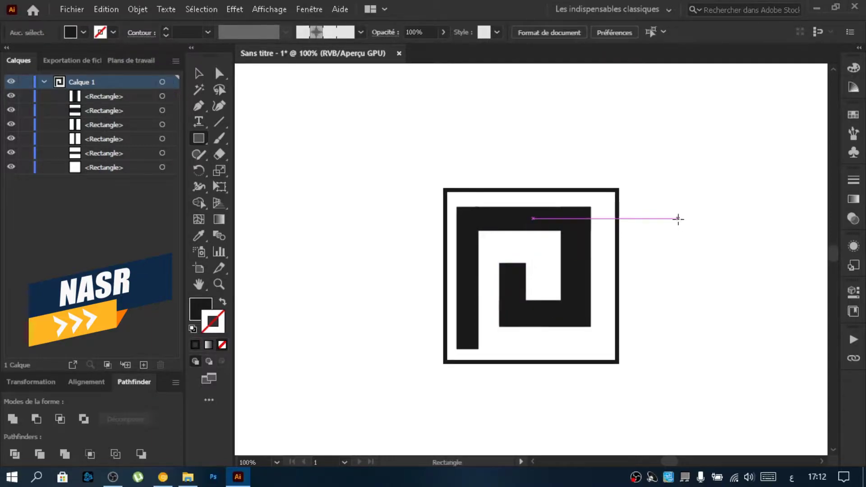
{"action": "scroll", "coordinate": [676, 218], "scroll_direction": "down", "scroll_amount": 3}
{"action": "scroll", "coordinate": [657, 239], "scroll_direction": "up", "scroll_amount": 1}
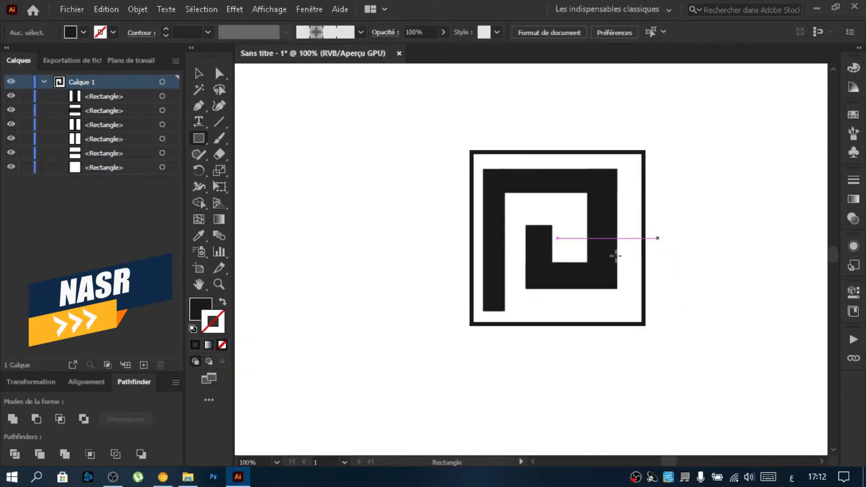
{"action": "scroll", "coordinate": [555, 305], "scroll_direction": "up", "scroll_amount": 2}
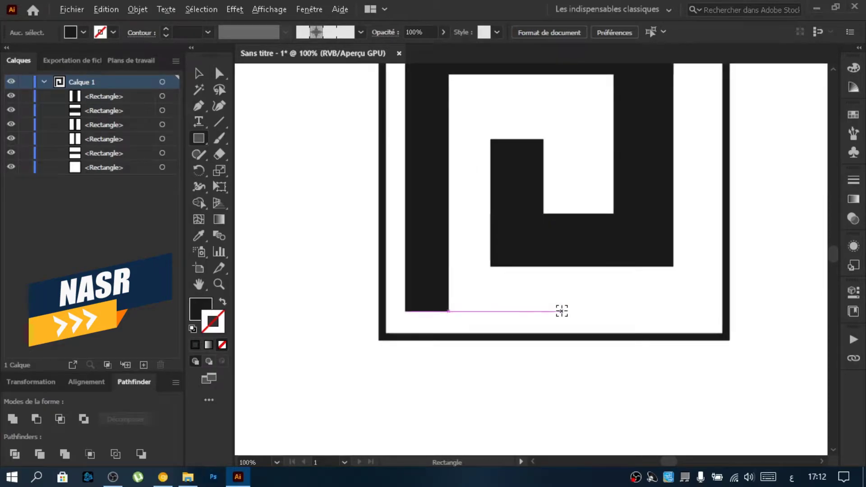
{"action": "scroll", "coordinate": [561, 311], "scroll_direction": "down", "scroll_amount": 2}
{"action": "scroll", "coordinate": [526, 310], "scroll_direction": "up", "scroll_amount": 1}
{"action": "left_click", "coordinate": [198, 73]}
{"action": "left_click", "coordinate": [506, 344]}
{"action": "left_click", "coordinate": [291, 202]}
{"action": "left_click", "coordinate": [199, 137]}
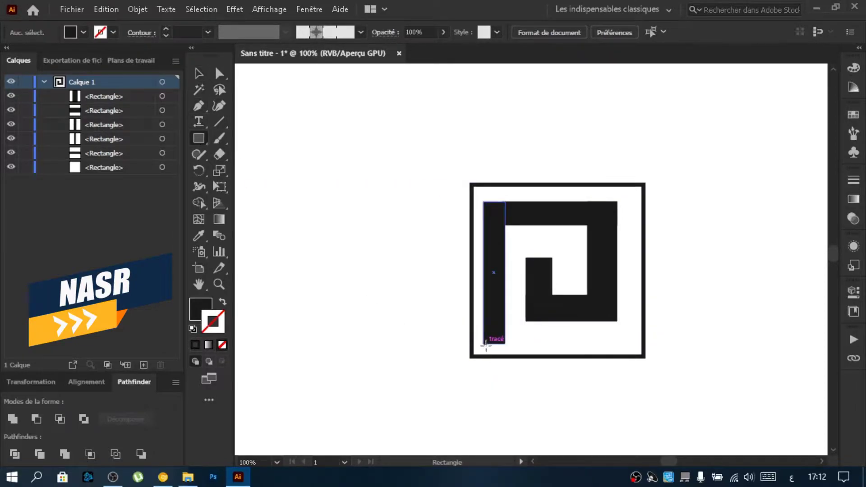
{"action": "left_click_drag", "start_coordinate": [483, 343], "coordinate": [615, 367]}
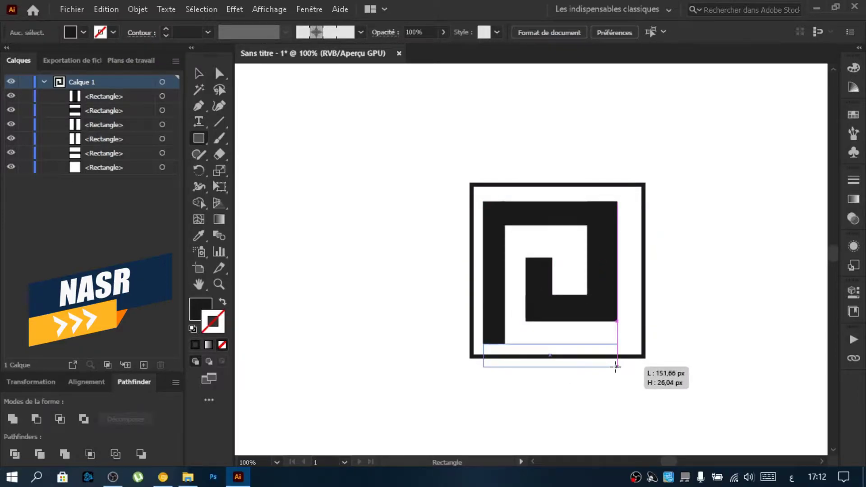
{"action": "left_click_drag", "start_coordinate": [616, 366], "coordinate": [617, 367]}
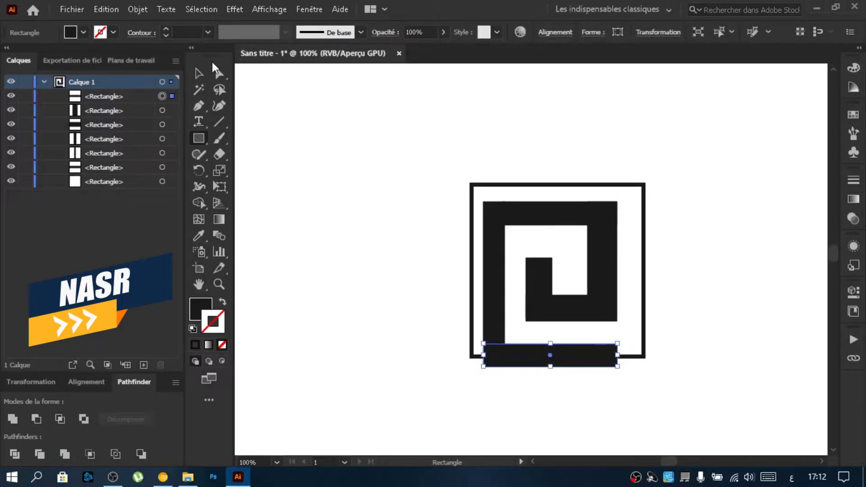
Step: Select the outer square frame and delete it
{"action": "left_click", "coordinate": [198, 74]}
{"action": "left_click", "coordinate": [457, 161]}
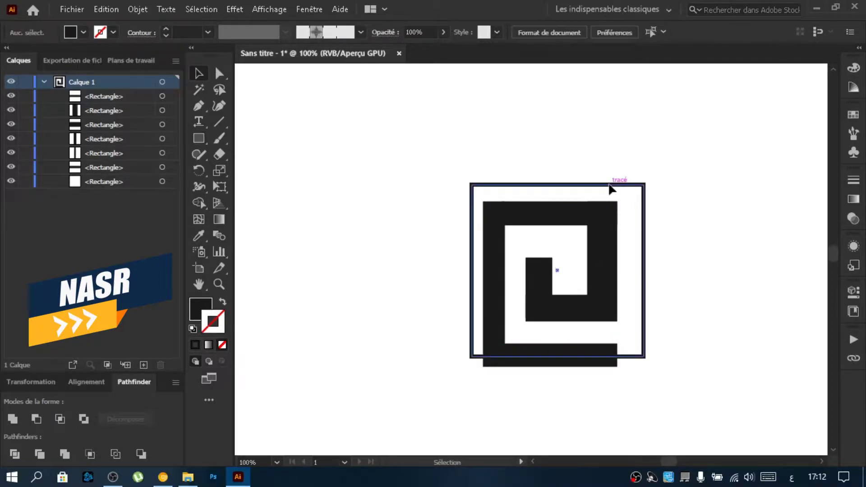
{"action": "left_click", "coordinate": [616, 184]}
{"action": "key", "text": "Delete"}
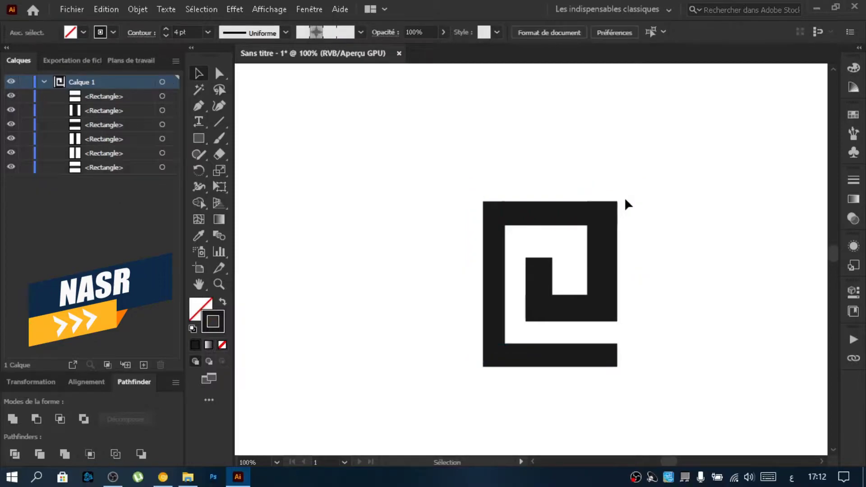
Step: Select all six rectangles and unite them into one path with Pathfinder
{"action": "scroll", "coordinate": [415, 154], "scroll_direction": "down", "scroll_amount": 4}
{"action": "scroll", "coordinate": [414, 153], "scroll_direction": "up", "scroll_amount": 2}
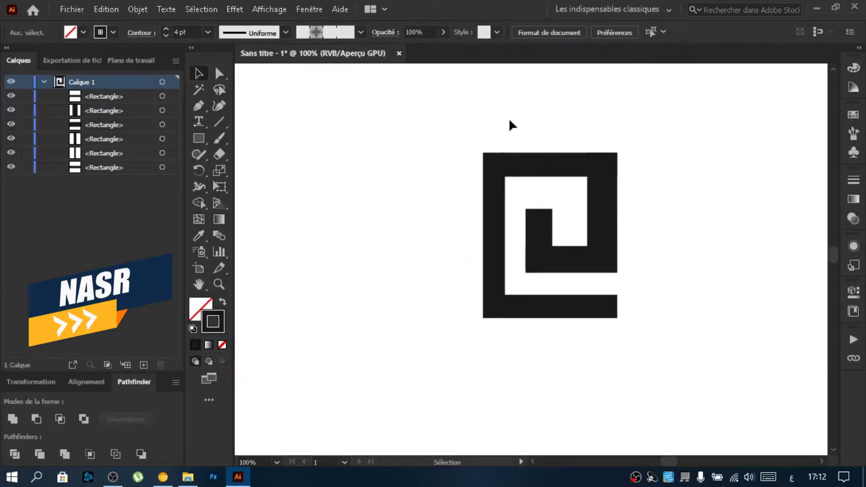
{"action": "left_click_drag", "start_coordinate": [436, 124], "coordinate": [812, 440]}
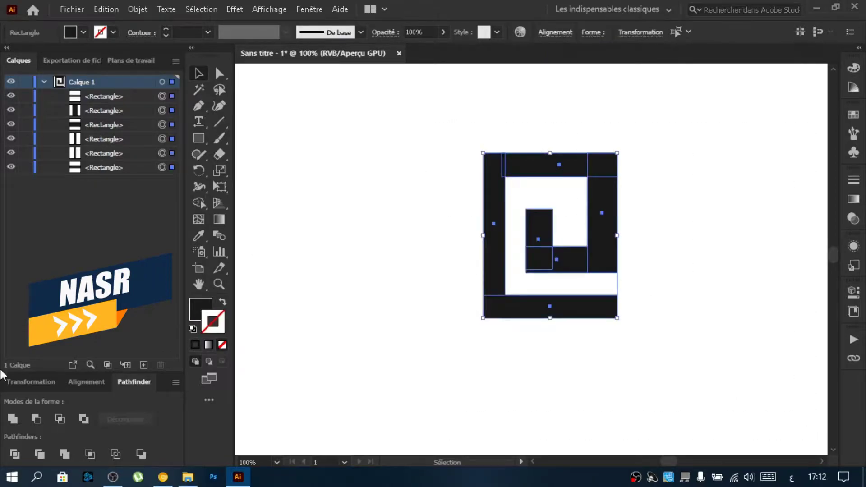
{"action": "left_click", "coordinate": [12, 419]}
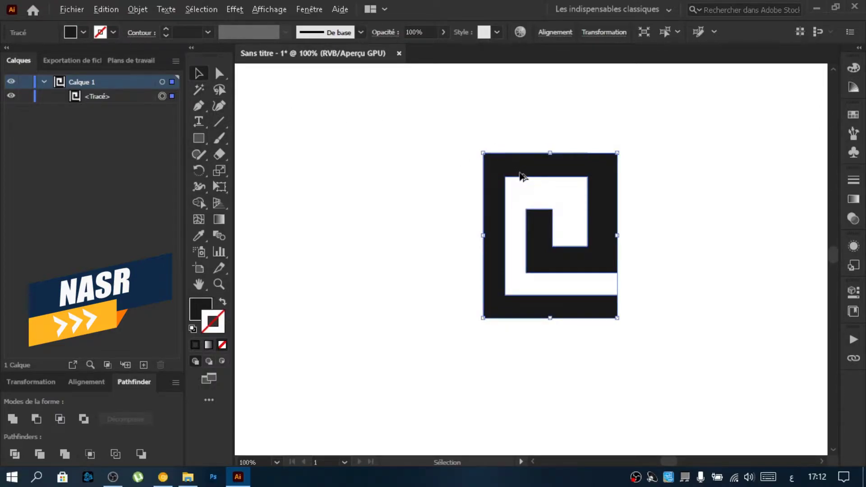
Step: Alt+Shift-drag the spiral straight down to place a copy below it
{"action": "left_click_drag", "start_coordinate": [522, 175], "coordinate": [519, 337]}
{"action": "scroll", "coordinate": [448, 234], "scroll_direction": "down", "scroll_amount": 1, "text": "alt"}
{"action": "scroll", "coordinate": [446, 232], "scroll_direction": "down", "scroll_amount": 1, "text": "alt"}
{"action": "scroll", "coordinate": [447, 232], "scroll_direction": "down", "scroll_amount": 2}
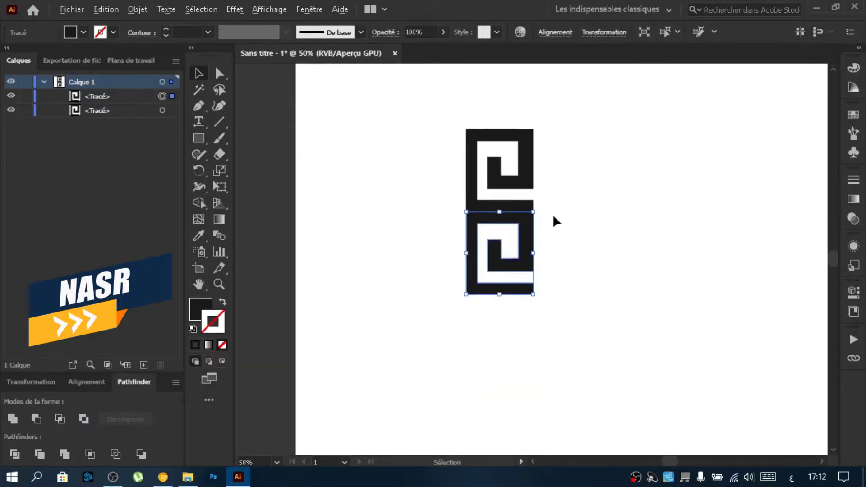
{"action": "scroll", "coordinate": [556, 220], "scroll_direction": "up", "scroll_amount": 1, "text": "alt"}
Step: Mirror the lower copy horizontally, then vertically, via Transform > Reflect
{"action": "right_click", "coordinate": [517, 250]}
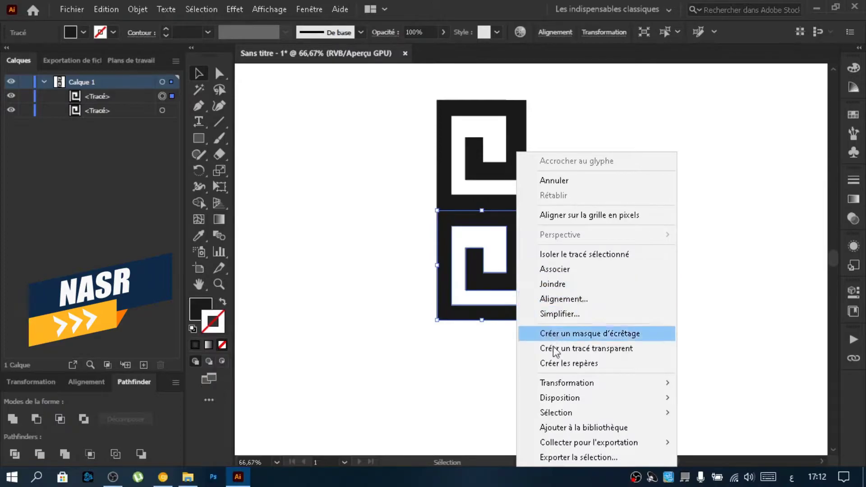
{"action": "mouse_move", "coordinate": [596, 383]}
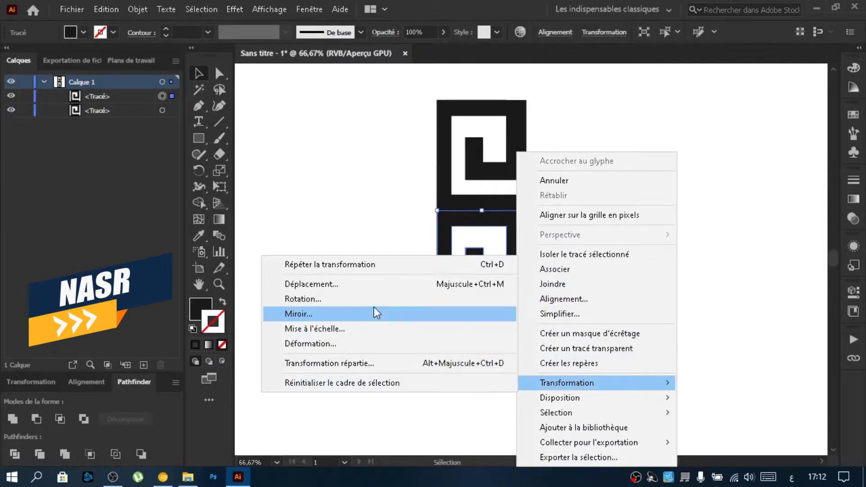
{"action": "left_click", "coordinate": [374, 312]}
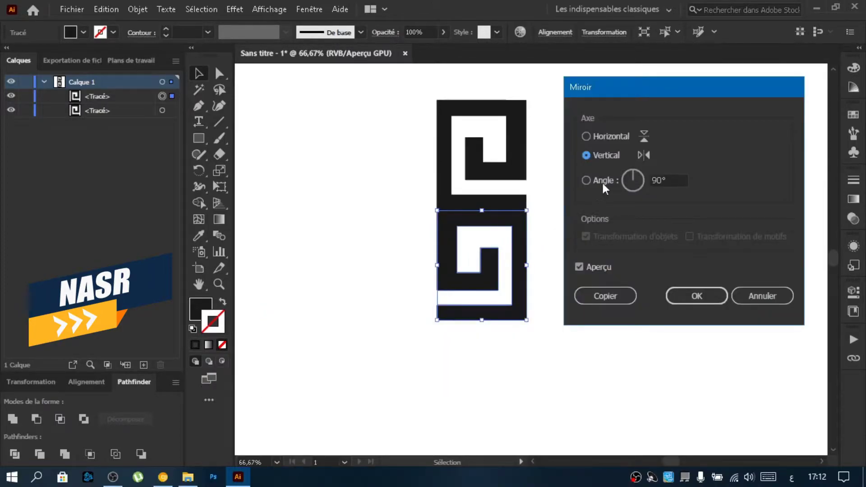
{"action": "left_click", "coordinate": [607, 135]}
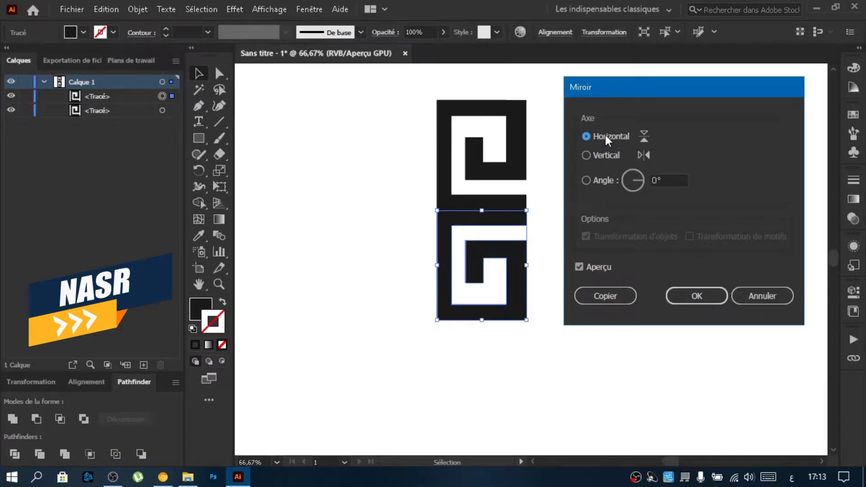
{"action": "left_click", "coordinate": [685, 298]}
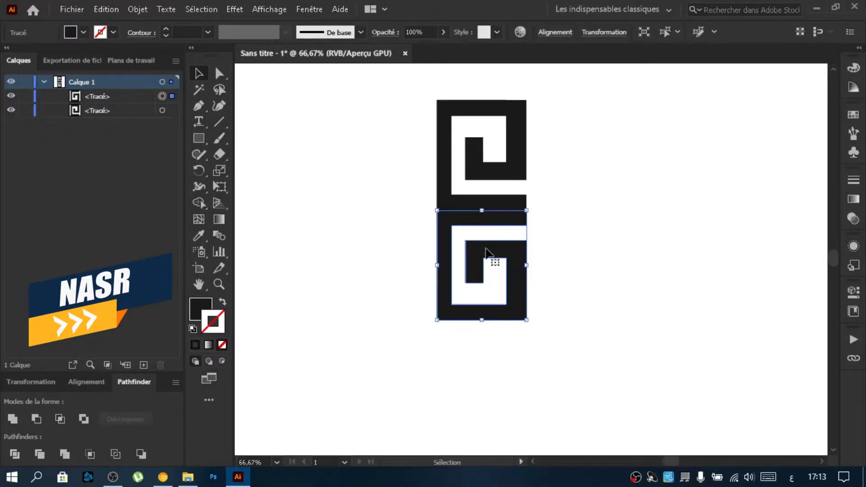
{"action": "right_click", "coordinate": [487, 264]}
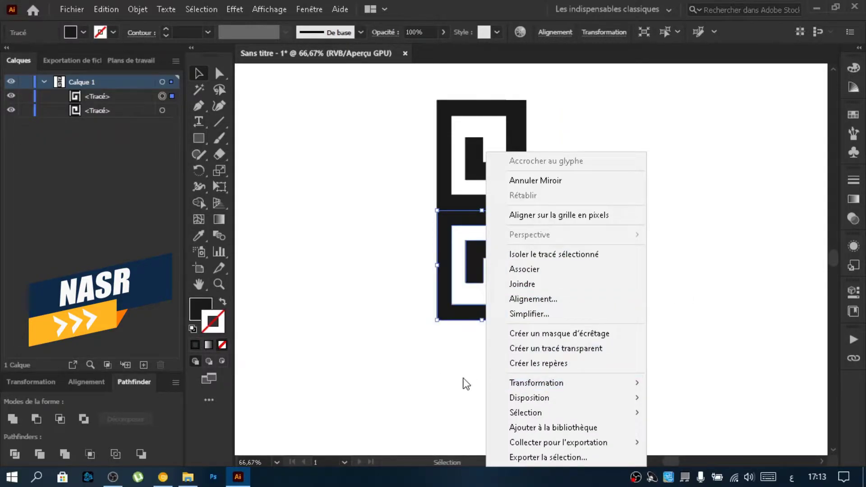
{"action": "left_click", "coordinate": [353, 316]}
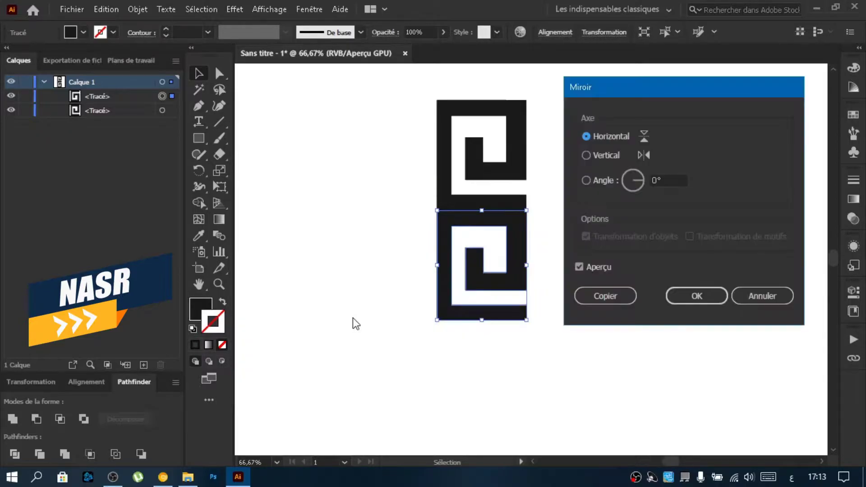
{"action": "left_click", "coordinate": [601, 158]}
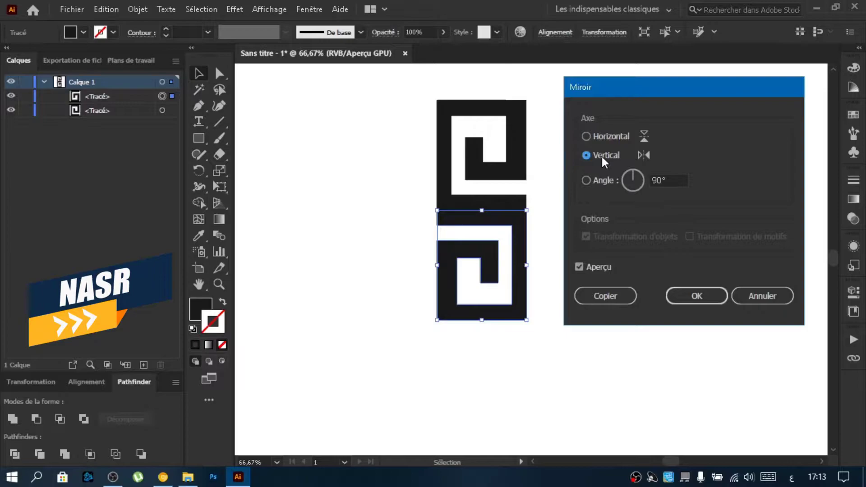
{"action": "left_click", "coordinate": [692, 299]}
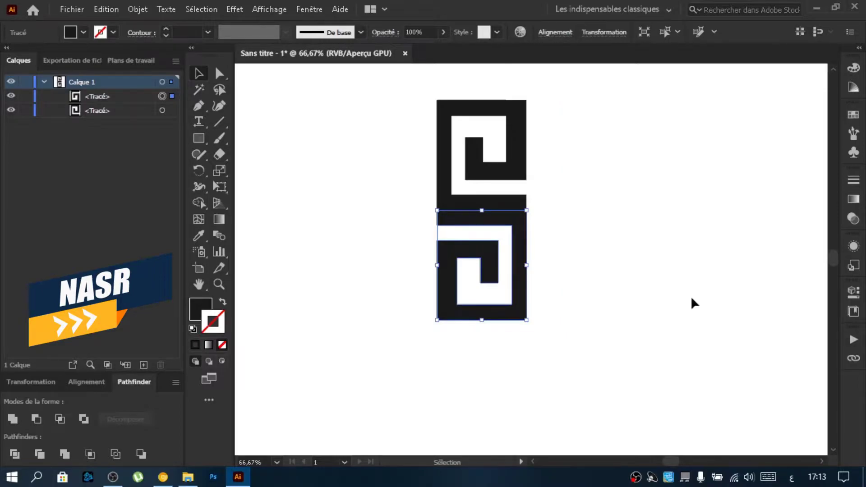
Step: Move the mirrored copy up until it meets the bottom of the upper spiral
{"action": "left_click", "coordinate": [382, 153]}
{"action": "left_click", "coordinate": [502, 219]}
{"action": "left_click_drag", "start_coordinate": [501, 218], "coordinate": [499, 209]}
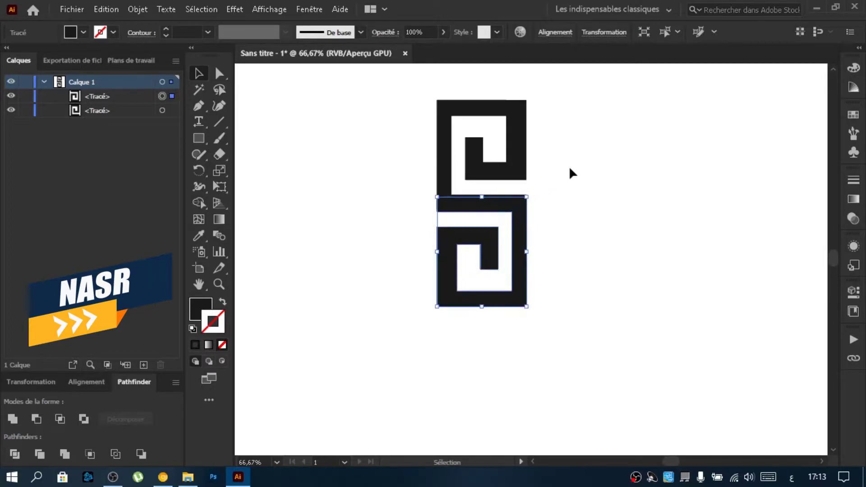
{"action": "scroll", "coordinate": [556, 178], "scroll_direction": "up", "scroll_amount": 2}
{"action": "scroll", "coordinate": [552, 182], "scroll_direction": "up", "scroll_amount": 2}
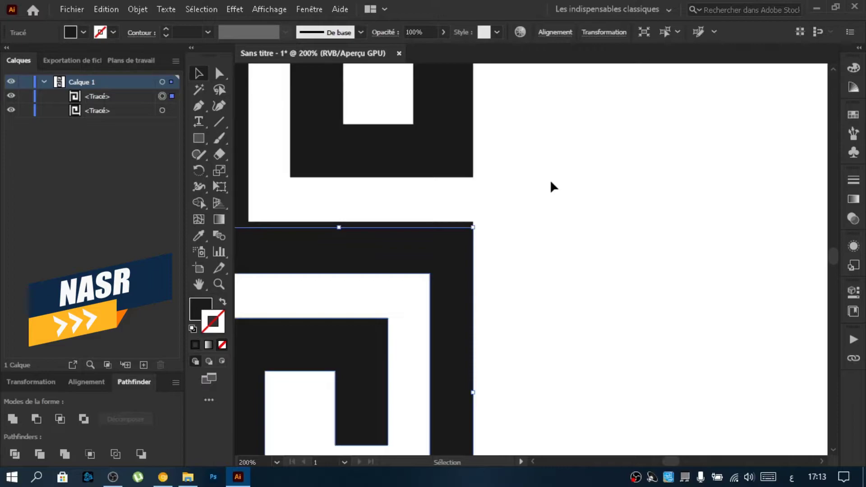
{"action": "key", "text": "Up"}
{"action": "key", "text": "Up"}
{"action": "key", "text": "Up"}
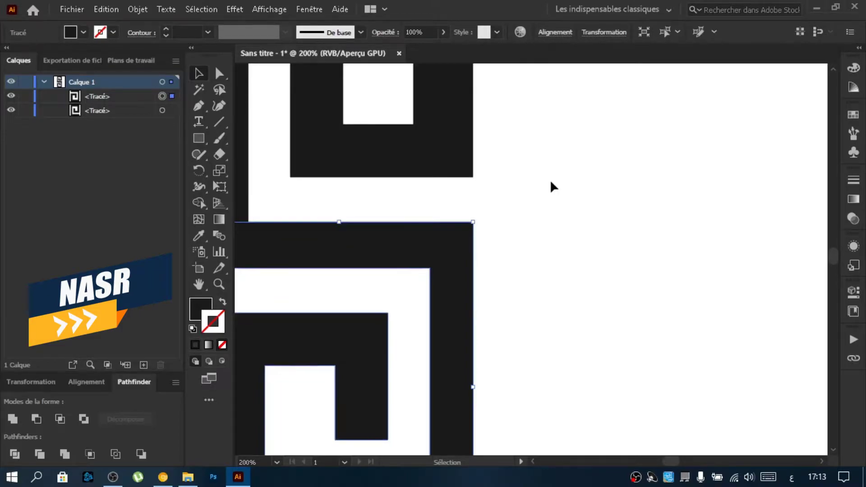
Step: Select both spiral paths and rotate them 90° into a horizontal strip
{"action": "left_click", "coordinate": [550, 181]}
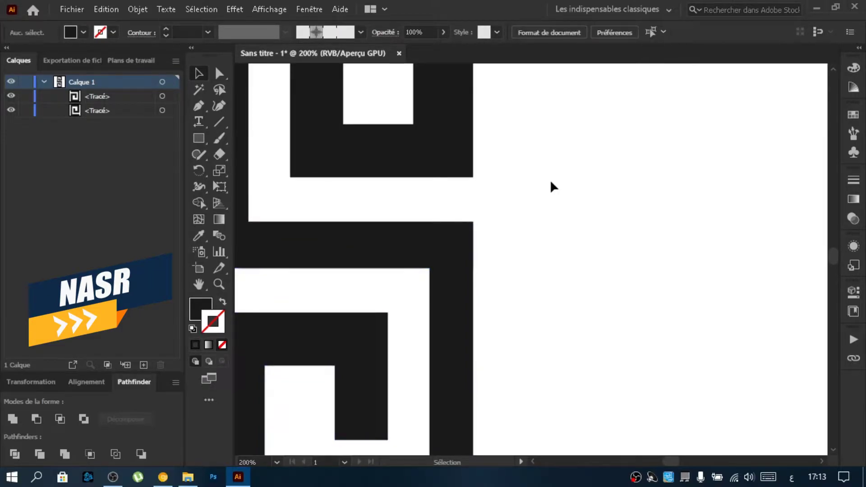
{"action": "scroll", "coordinate": [551, 180], "scroll_direction": "down", "scroll_amount": 4}
{"action": "scroll", "coordinate": [501, 317], "scroll_direction": "up", "scroll_amount": 2}
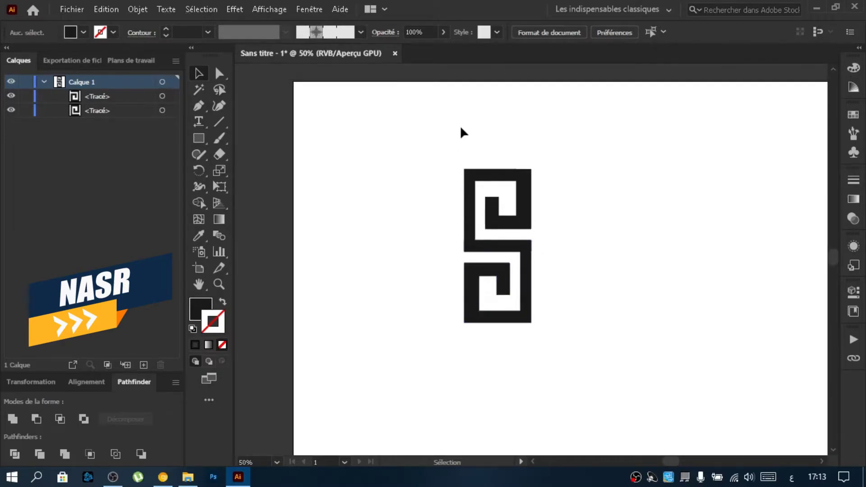
{"action": "left_click_drag", "start_coordinate": [415, 128], "coordinate": [589, 384]}
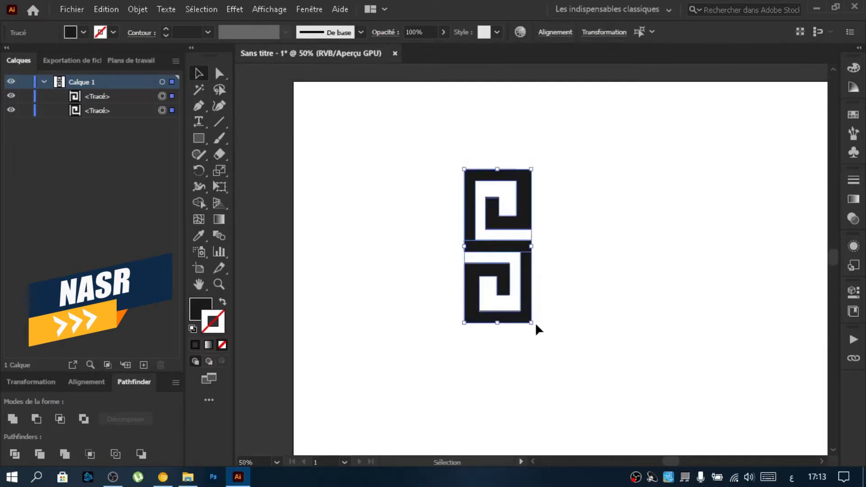
{"action": "left_click_drag", "start_coordinate": [535, 329], "coordinate": [628, 209]}
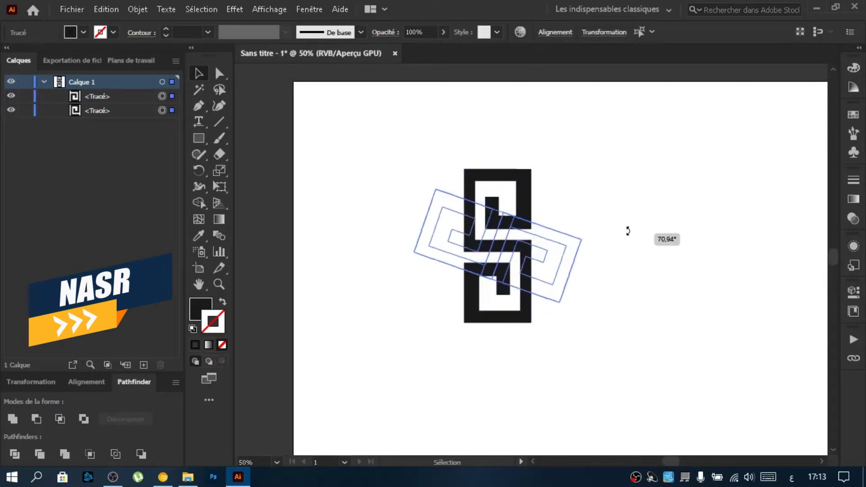
{"action": "left_click_drag", "start_coordinate": [627, 209], "coordinate": [632, 212]}
{"action": "left_click", "coordinate": [648, 247]}
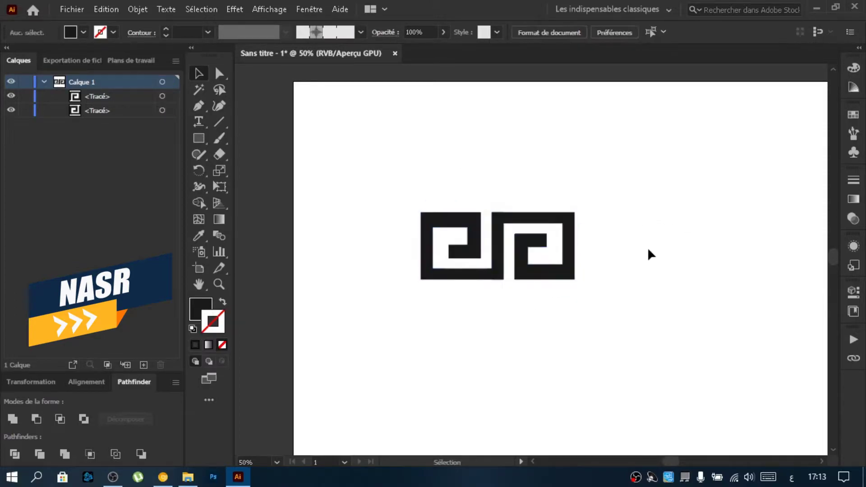
Step: View the artwork at 100% and select the right Greek-key shape
{"action": "key", "text": "alt"}
{"action": "key", "text": "ctrl+1"}
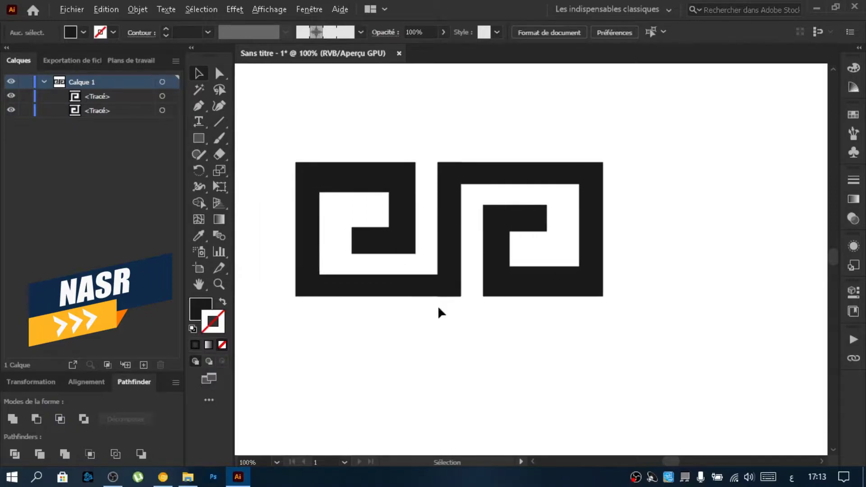
{"action": "scroll", "coordinate": [438, 305], "scroll_direction": "down", "scroll_amount": 1}
{"action": "left_click", "coordinate": [477, 226]}
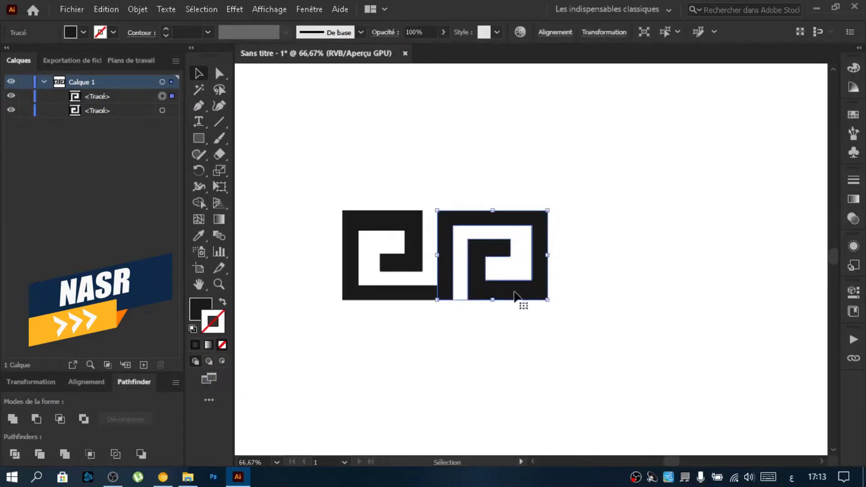
Step: Reflect the right Greek-key tile across the vertical axis so the units read as one meander
{"action": "right_click", "coordinate": [536, 227]}
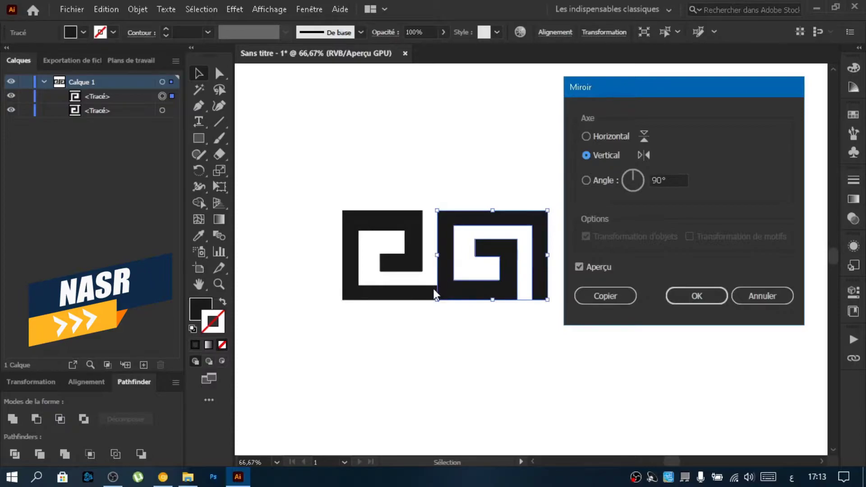
{"action": "left_click", "coordinate": [611, 138]}
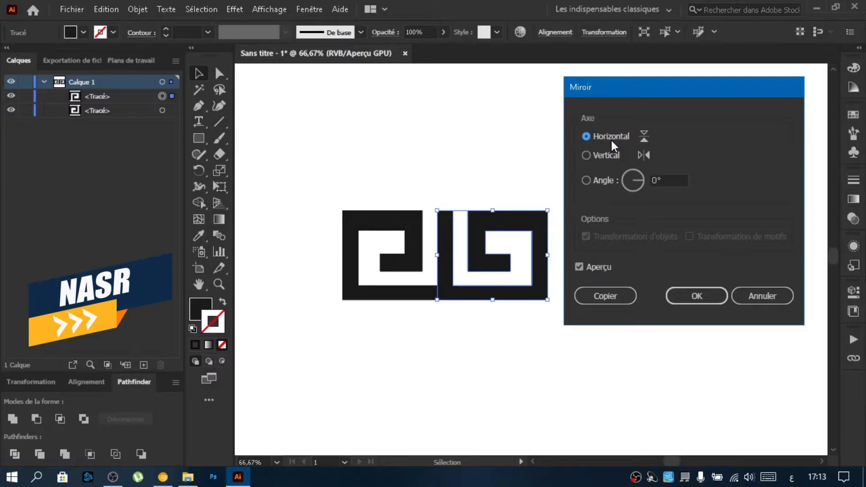
{"action": "left_click", "coordinate": [613, 156]}
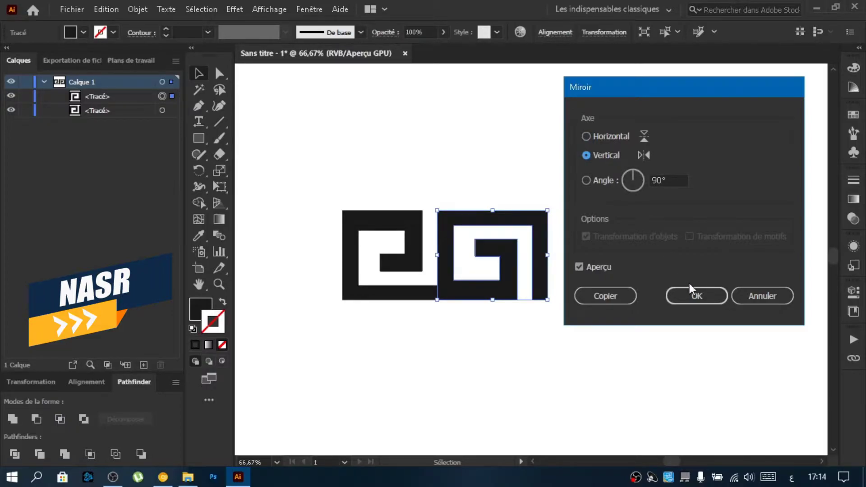
{"action": "left_click", "coordinate": [689, 297]}
{"action": "right_click", "coordinate": [476, 237]}
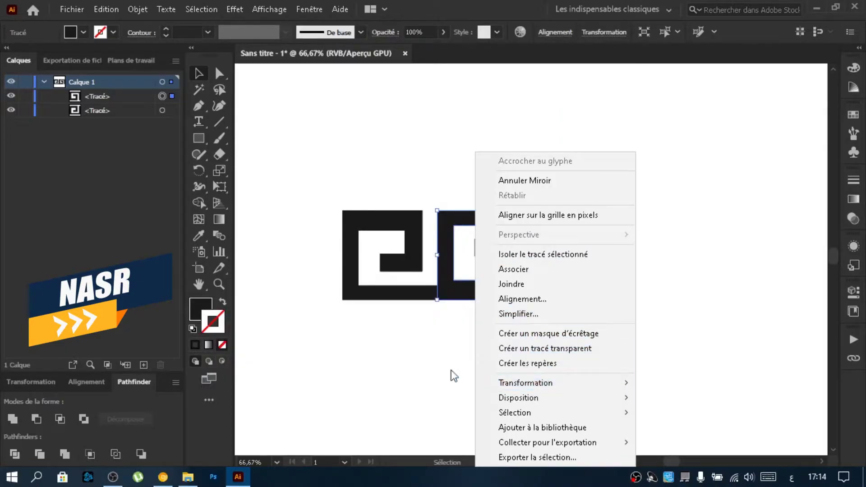
{"action": "mouse_move", "coordinate": [526, 383]}
{"action": "left_click", "coordinate": [351, 315]}
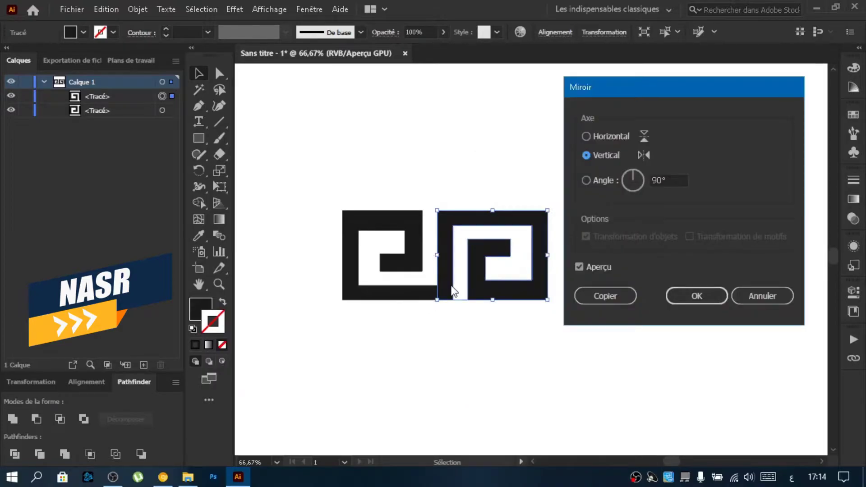
{"action": "left_click", "coordinate": [685, 291]}
{"action": "left_click", "coordinate": [654, 258]}
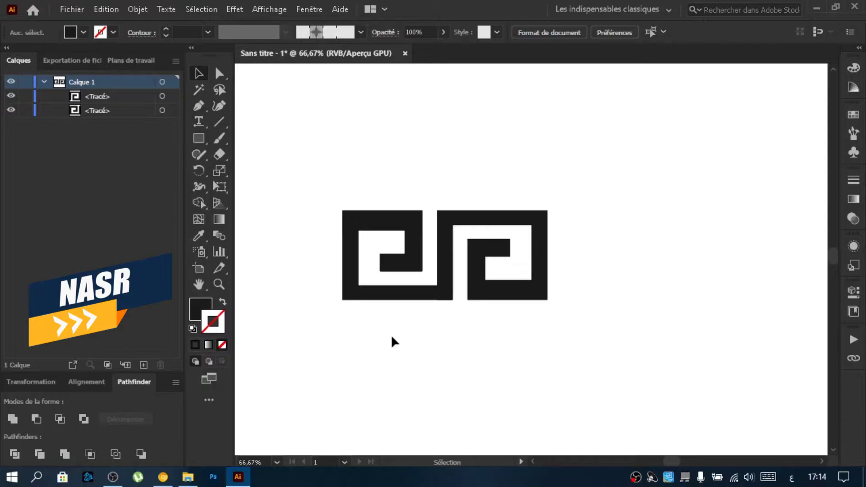
Step: Unite both Greek-key halves with Pathfinder Union and open the Formes (Brushes) panel
{"action": "left_click_drag", "start_coordinate": [289, 139], "coordinate": [635, 372]}
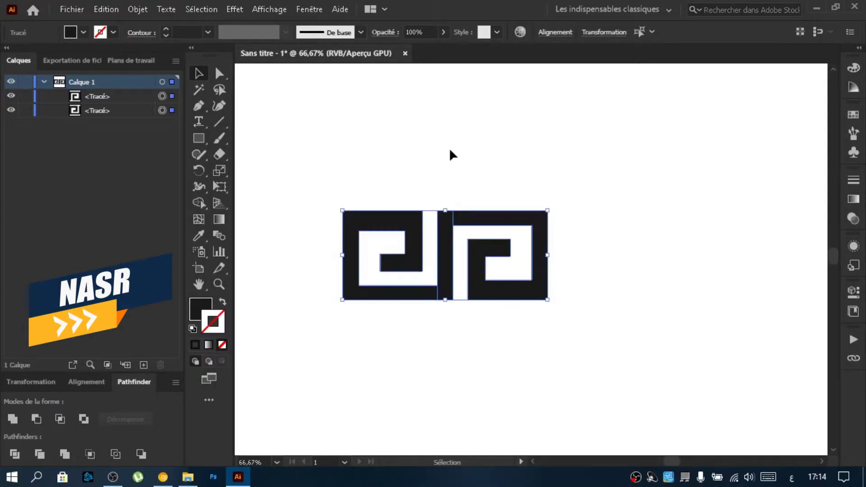
{"action": "left_click", "coordinate": [13, 418]}
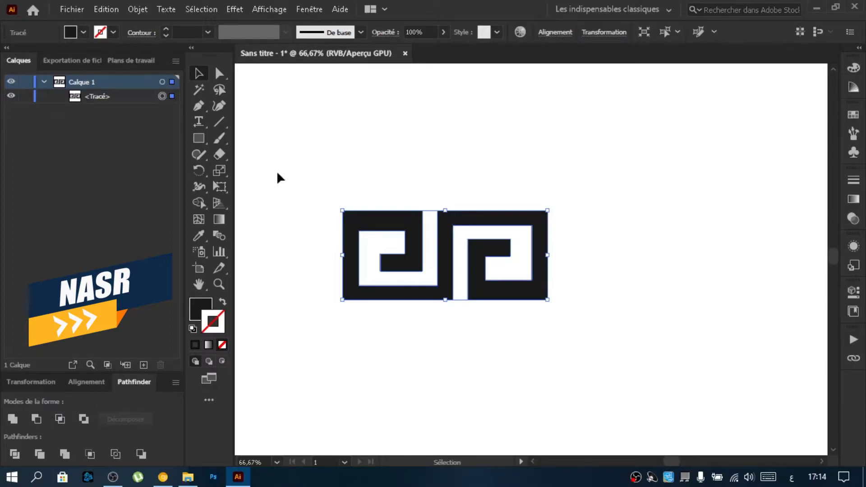
{"action": "left_click", "coordinate": [275, 176]}
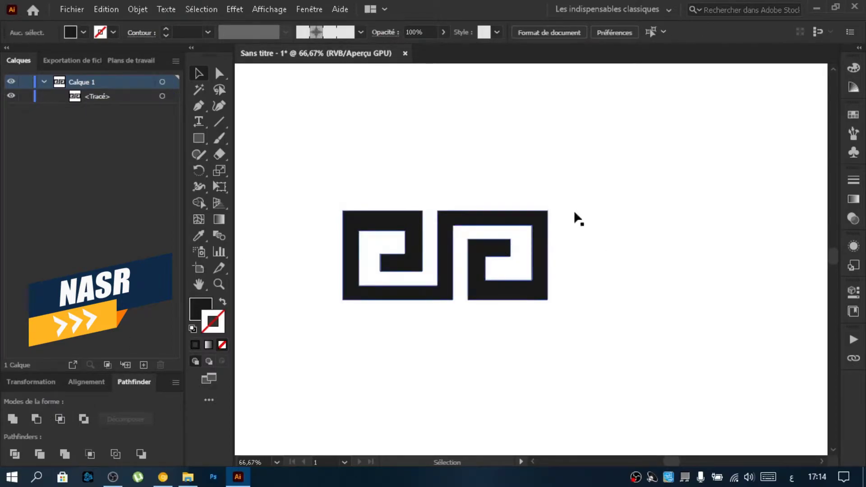
{"action": "left_click", "coordinate": [850, 154]}
{"action": "left_click", "coordinate": [848, 135]}
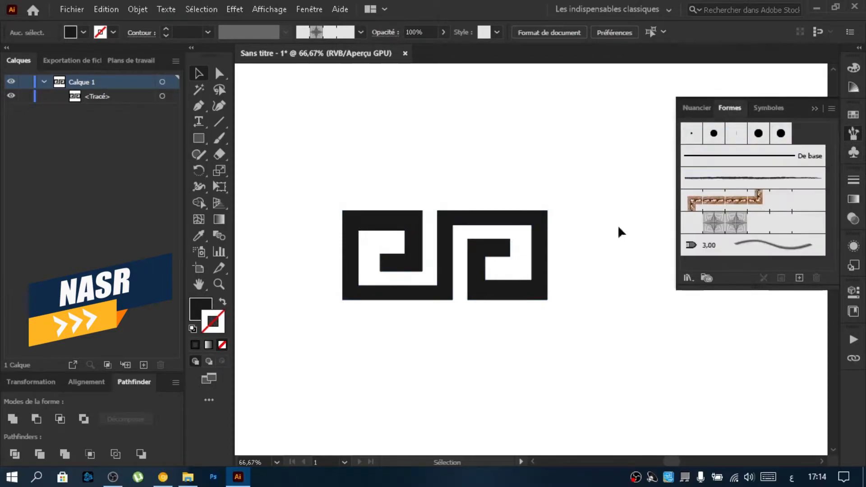
Step: Drag the merged Greek-key shape into the brushes panel as a new pattern brush
{"action": "left_click", "coordinate": [505, 220]}
{"action": "left_click_drag", "start_coordinate": [503, 220], "coordinate": [697, 263]}
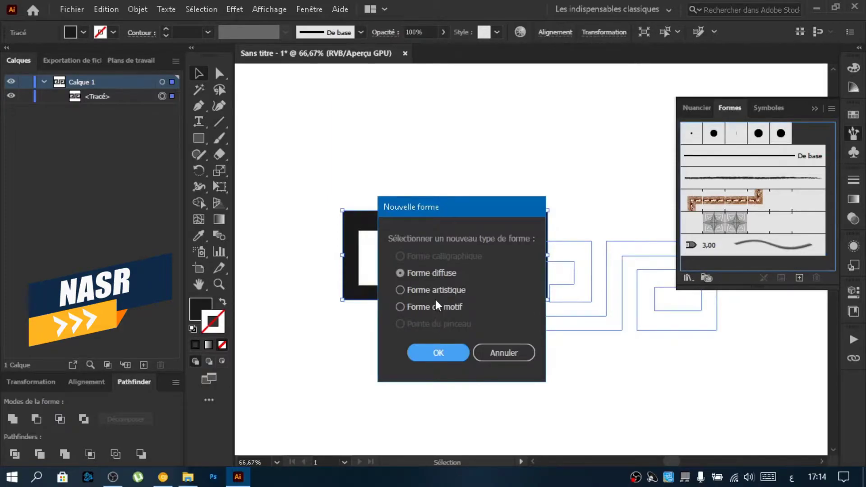
{"action": "left_click", "coordinate": [435, 306]}
{"action": "left_click", "coordinate": [439, 353]}
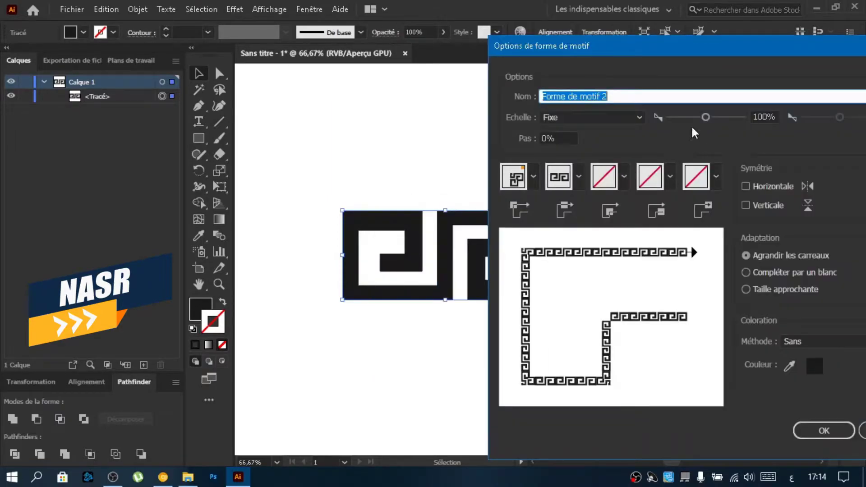
Step: Set outer corner tile to None and colorization to Teintes, save, and delete the original artwork
{"action": "left_click", "coordinate": [533, 178]}
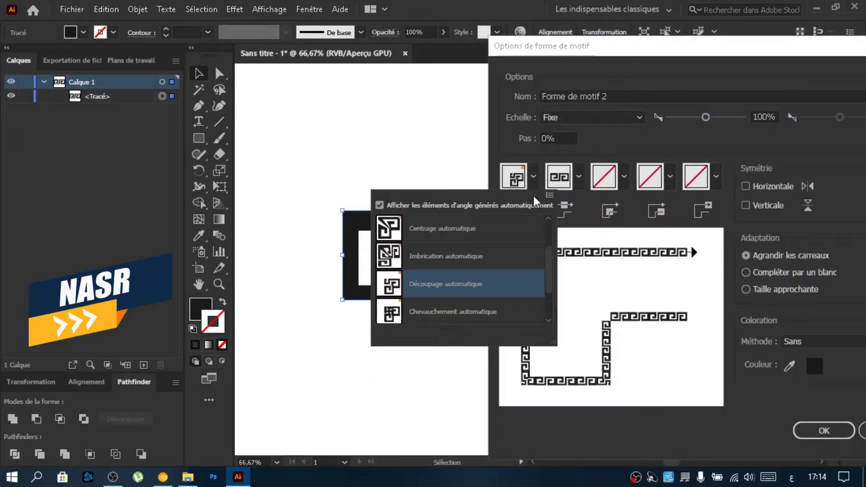
{"action": "left_click_drag", "start_coordinate": [548, 270], "coordinate": [555, 234]}
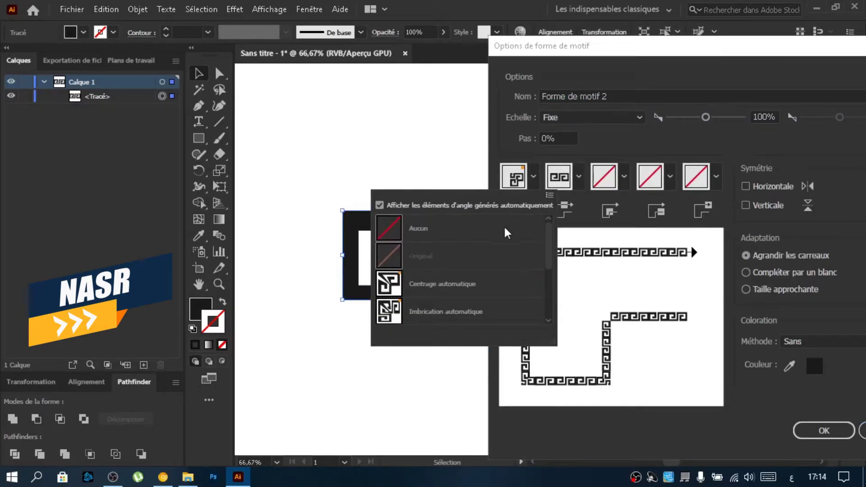
{"action": "left_click", "coordinate": [513, 228]}
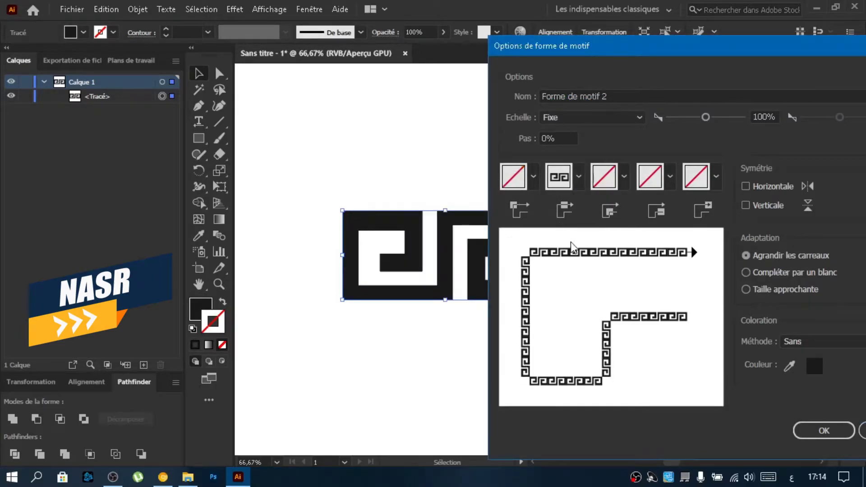
{"action": "left_click", "coordinate": [790, 343]}
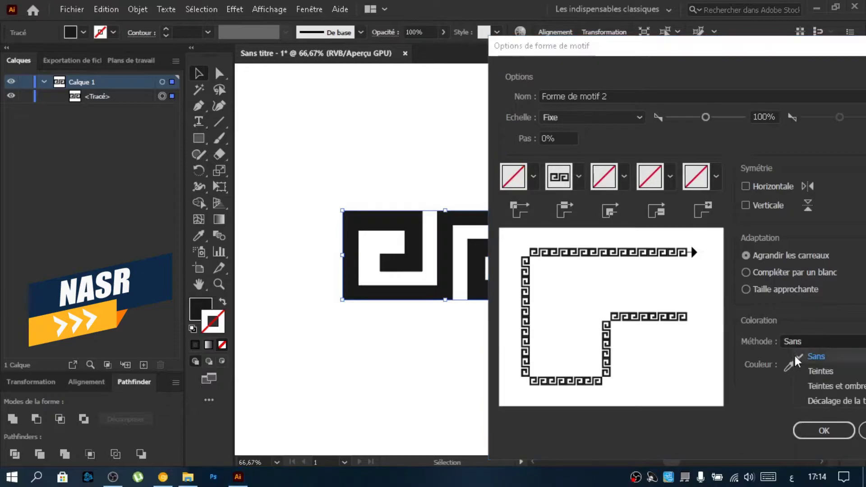
{"action": "left_click", "coordinate": [801, 371]}
{"action": "left_click", "coordinate": [824, 432]}
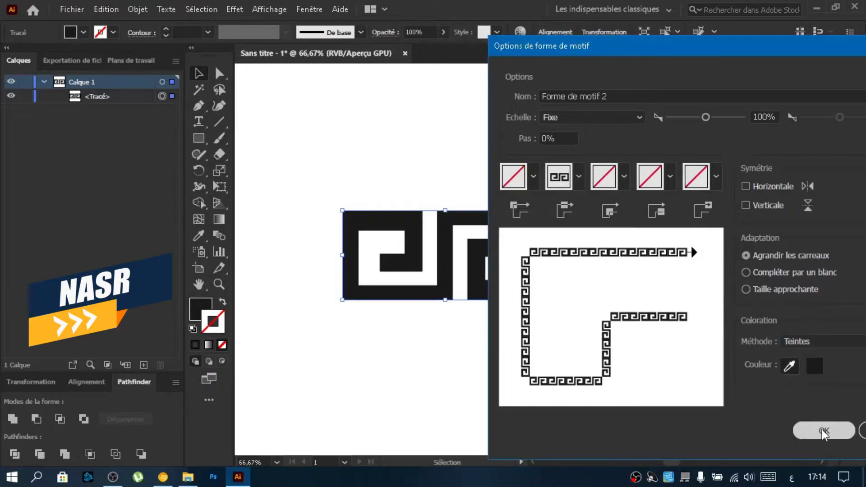
{"action": "left_click", "coordinate": [822, 431]}
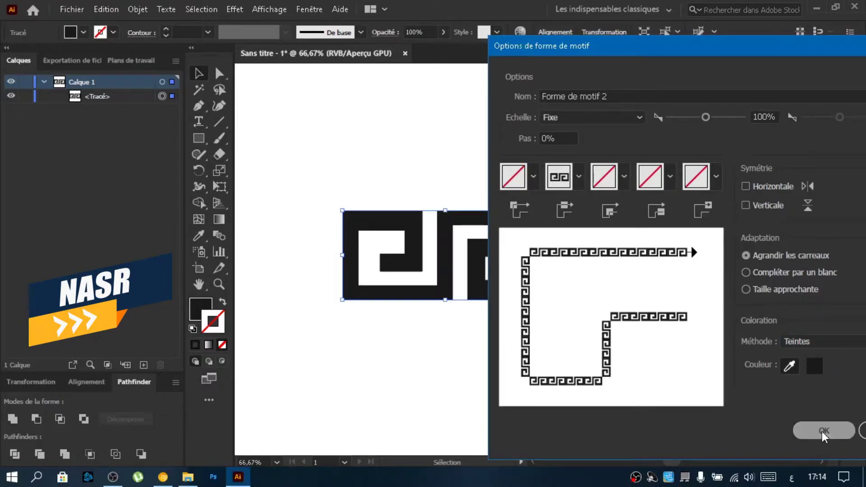
{"action": "key", "text": "Delete"}
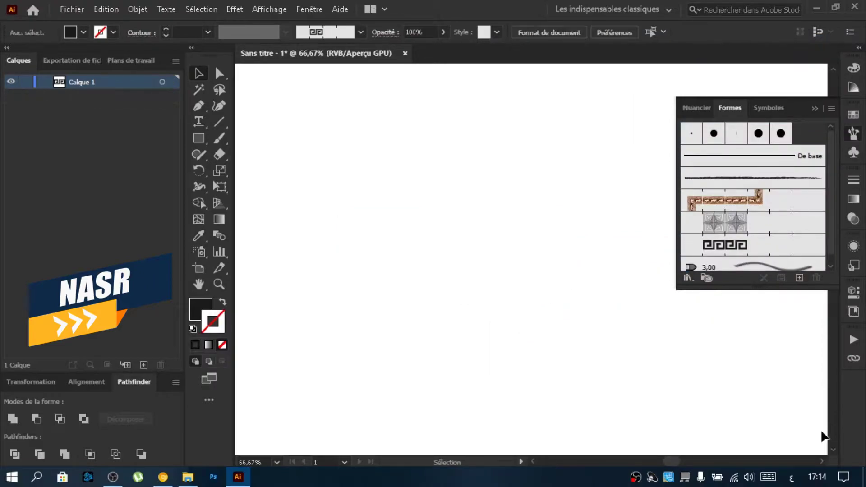
Step: Create a 100 × 100 px circle with the Ellipse tool and remove its fill and stroke
{"action": "left_click", "coordinate": [198, 139]}
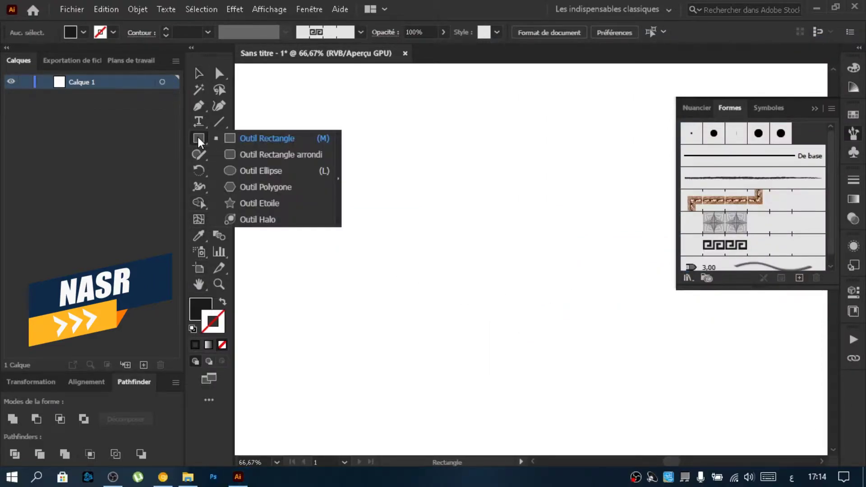
{"action": "left_click", "coordinate": [266, 171]}
{"action": "left_click", "coordinate": [454, 226]}
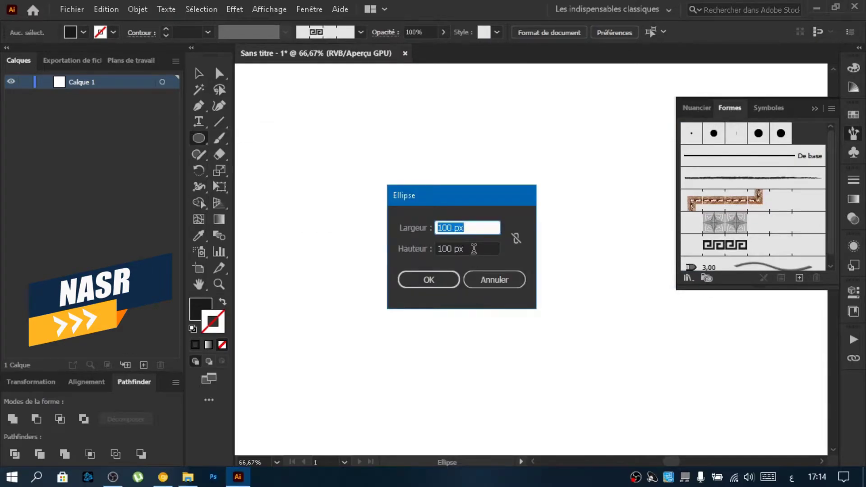
{"action": "left_click", "coordinate": [451, 285]}
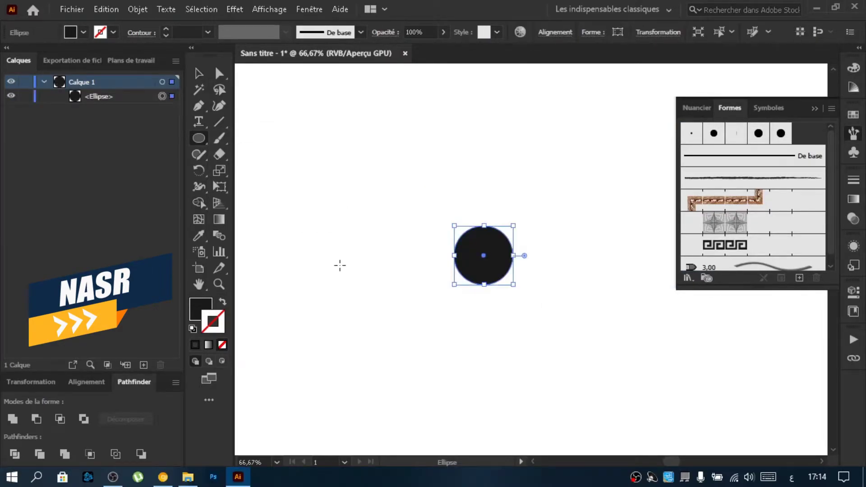
{"action": "left_click", "coordinate": [222, 301]}
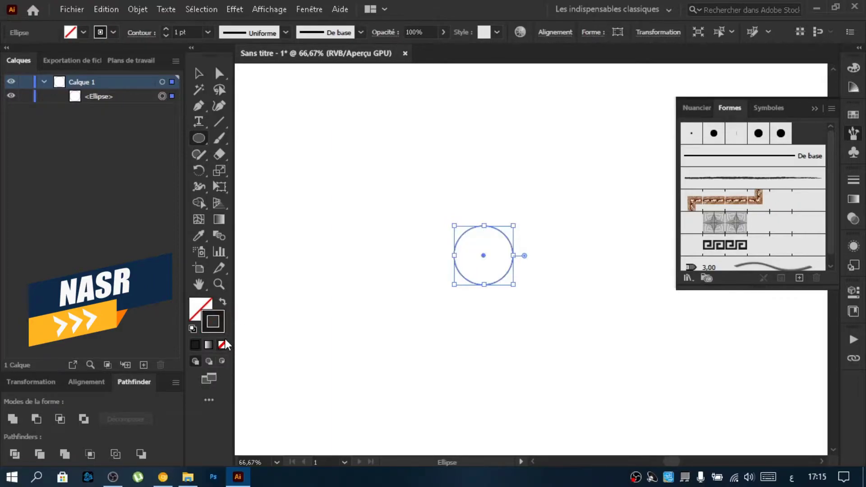
{"action": "left_click", "coordinate": [222, 344]}
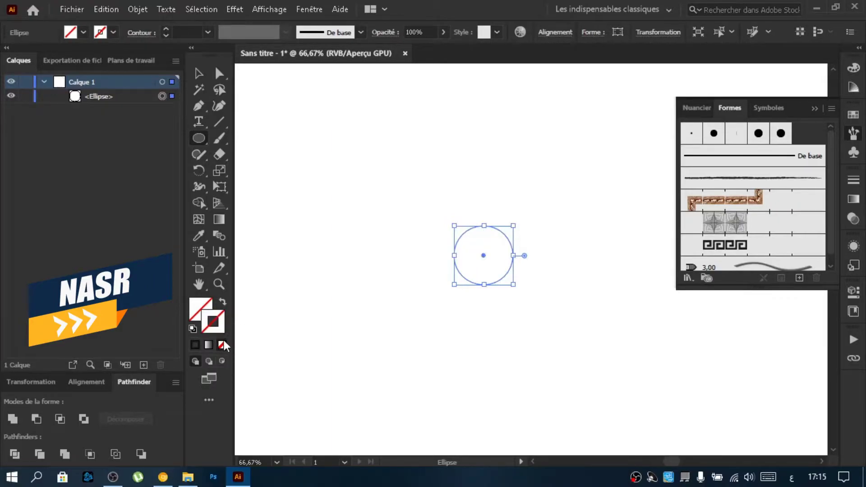
{"action": "left_click", "coordinate": [198, 73]}
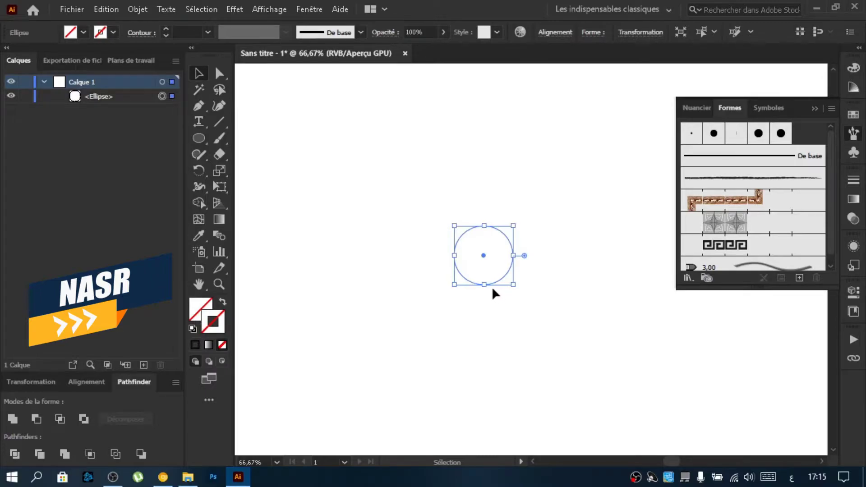
Step: Enlarge the circle to about 437.7 px and apply the Greek-key brush rescaled to 52%
{"action": "mouse_move", "coordinate": [484, 285]}
{"action": "left_mouse_down"}
{"action": "mouse_move", "coordinate": [493, 350]}
{"action": "mouse_move", "coordinate": [510, 387]}
{"action": "left_mouse_up"}
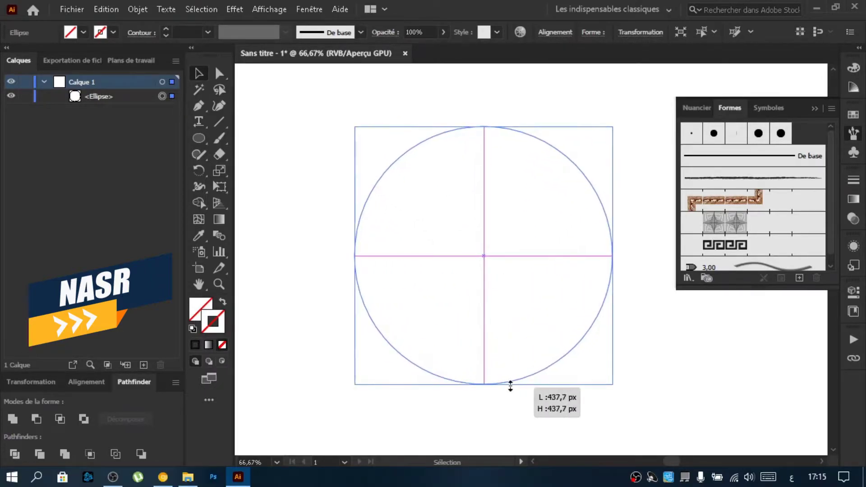
{"action": "left_click", "coordinate": [719, 246]}
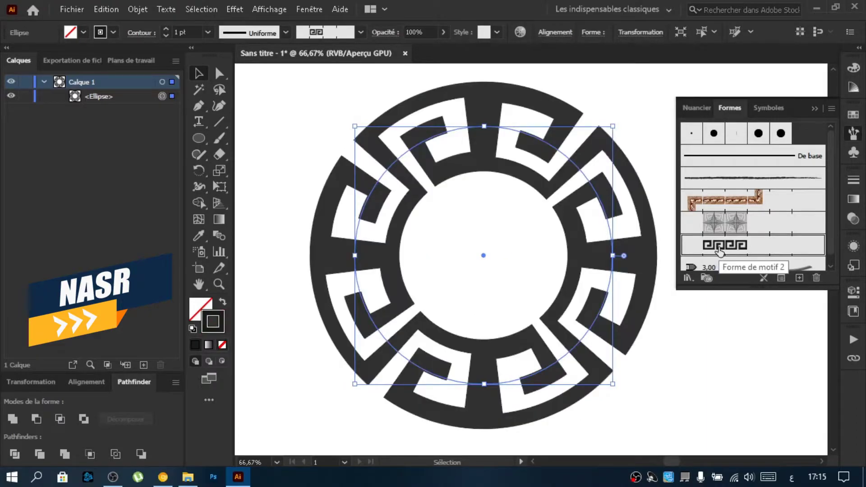
{"action": "double_click", "coordinate": [758, 249]}
{"action": "left_click_drag", "start_coordinate": [739, 44], "coordinate": [829, 53]}
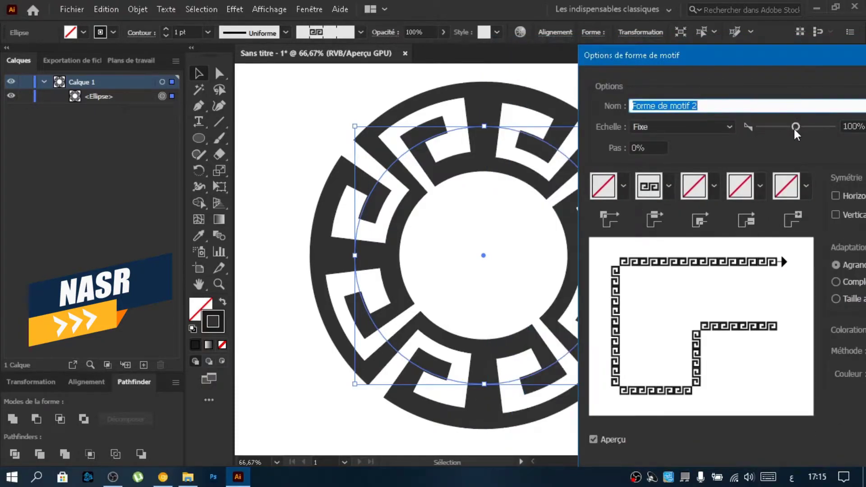
{"action": "mouse_move", "coordinate": [794, 126]}
{"action": "left_mouse_down"}
{"action": "mouse_move", "coordinate": [765, 126]}
{"action": "mouse_move", "coordinate": [777, 125]}
{"action": "left_mouse_up"}
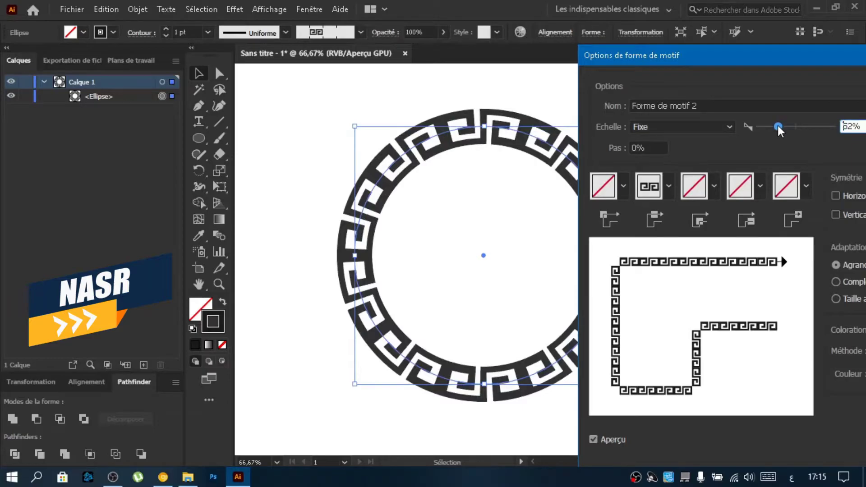
{"action": "left_click_drag", "start_coordinate": [767, 57], "coordinate": [419, 68]}
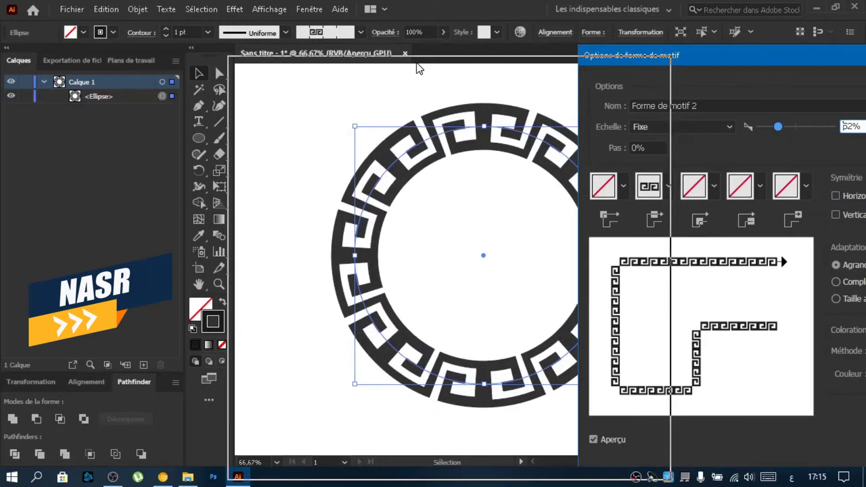
{"action": "left_click", "coordinate": [551, 448]}
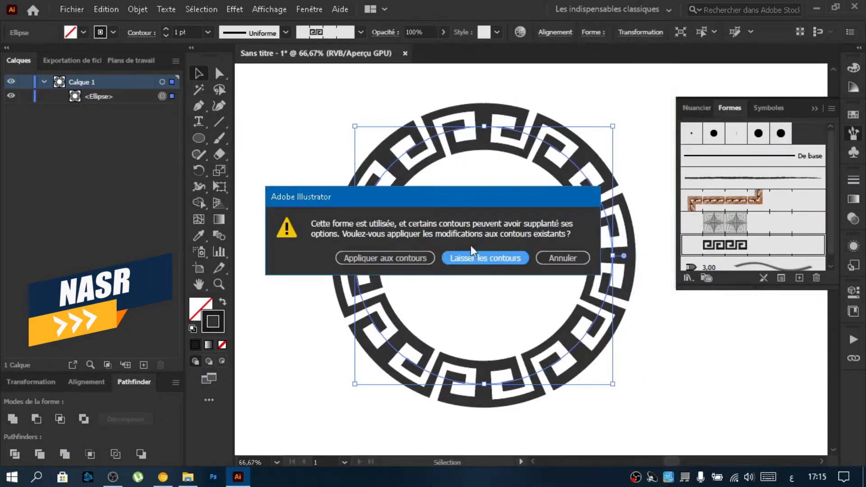
{"action": "left_click", "coordinate": [367, 256]}
{"action": "left_click", "coordinate": [326, 145]}
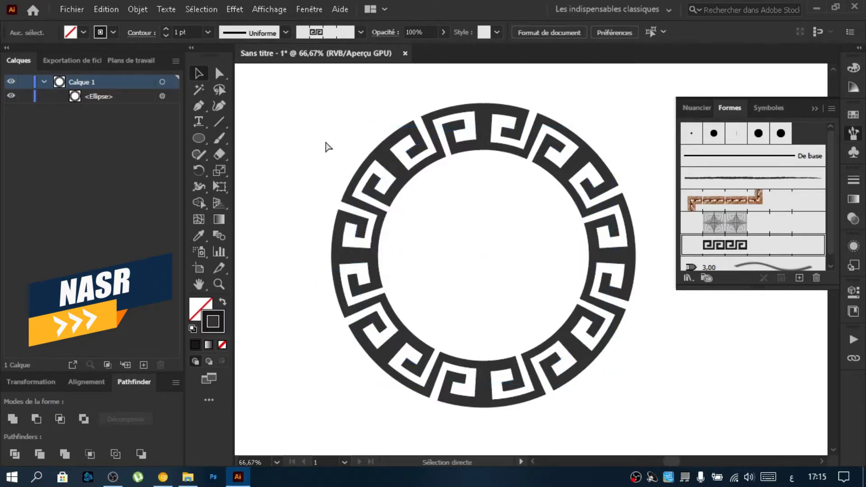
{"action": "scroll", "coordinate": [328, 147], "scroll_direction": "down", "scroll_amount": 1}
{"action": "scroll", "coordinate": [317, 304], "scroll_direction": "down", "scroll_amount": 1}
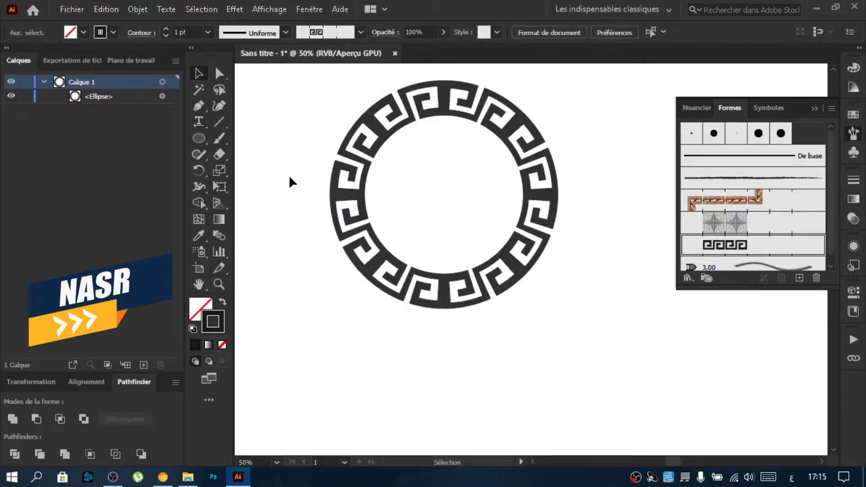
{"action": "scroll", "coordinate": [289, 177], "scroll_direction": "down", "scroll_amount": 2}
{"action": "scroll", "coordinate": [291, 176], "scroll_direction": "up", "scroll_amount": 2}
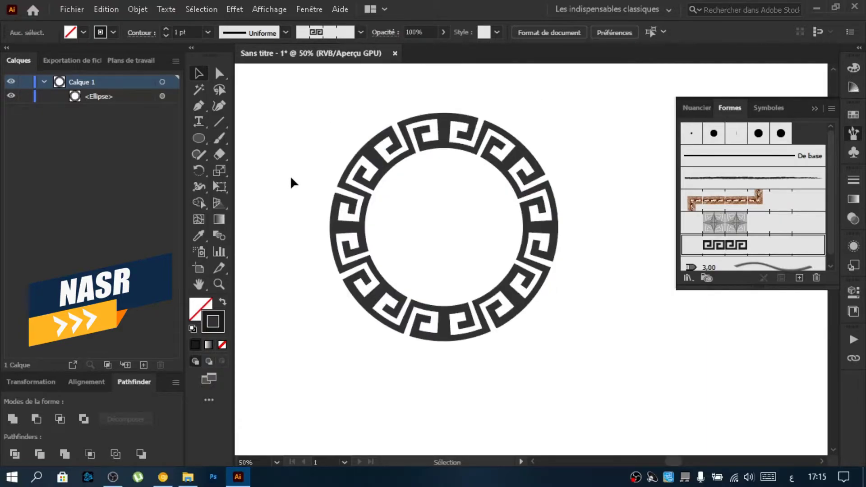
{"action": "scroll", "coordinate": [484, 121], "scroll_direction": "up", "scroll_amount": 3}
{"action": "scroll", "coordinate": [484, 120], "scroll_direction": "down", "scroll_amount": 1}
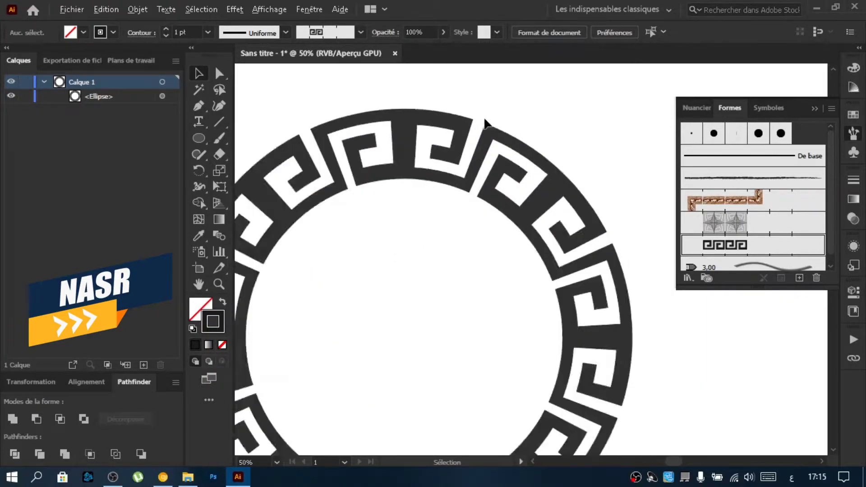
{"action": "scroll", "coordinate": [483, 119], "scroll_direction": "down", "scroll_amount": 1}
{"action": "scroll", "coordinate": [481, 118], "scroll_direction": "down", "scroll_amount": 1}
{"action": "scroll", "coordinate": [480, 116], "scroll_direction": "up", "scroll_amount": 1}
{"action": "scroll", "coordinate": [479, 116], "scroll_direction": "up", "scroll_amount": 1}
{"action": "left_click", "coordinate": [449, 135]}
{"action": "scroll", "coordinate": [509, 191], "scroll_direction": "up", "scroll_amount": 2}
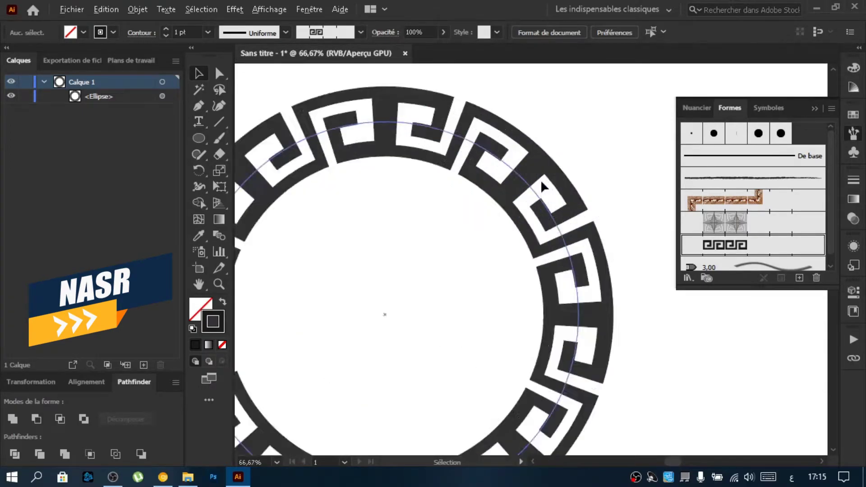
{"action": "scroll", "coordinate": [541, 180], "scroll_direction": "up", "scroll_amount": 2}
{"action": "scroll", "coordinate": [544, 182], "scroll_direction": "left", "scroll_amount": 1}
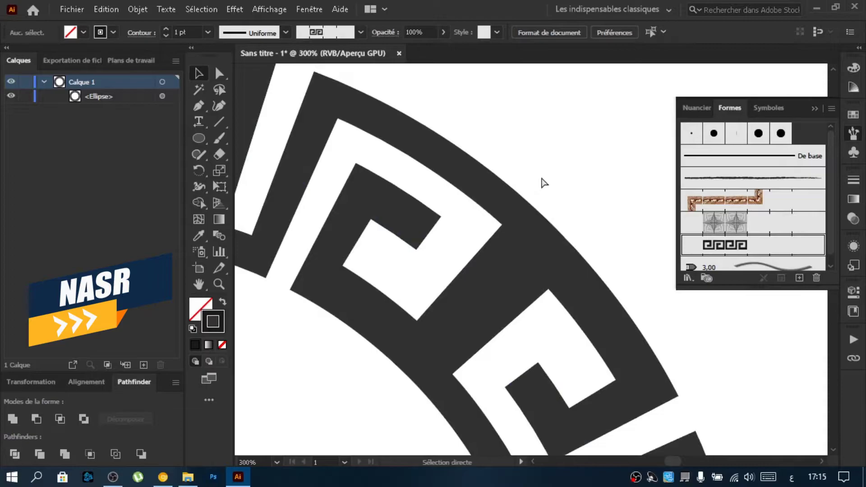
{"action": "scroll", "coordinate": [543, 182], "scroll_direction": "left", "scroll_amount": 1}
{"action": "scroll", "coordinate": [544, 182], "scroll_direction": "left", "scroll_amount": 1}
{"action": "scroll", "coordinate": [543, 182], "scroll_direction": "left", "scroll_amount": 1}
{"action": "scroll", "coordinate": [544, 181], "scroll_direction": "left", "scroll_amount": 1}
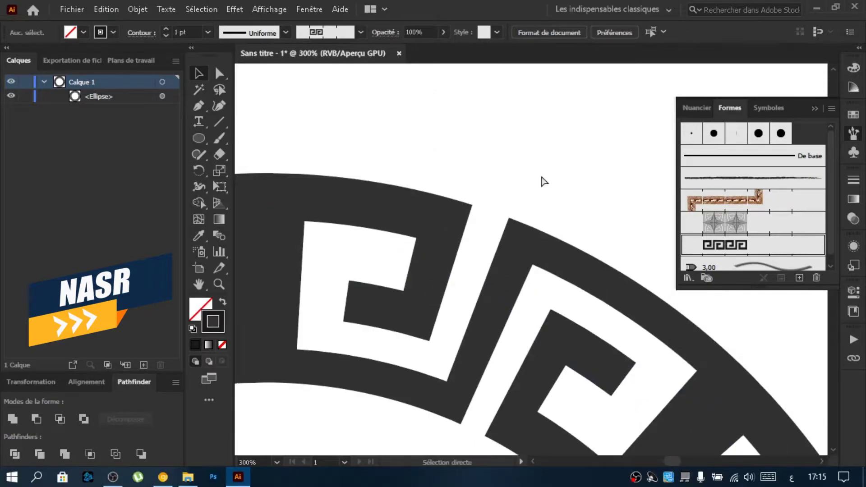
{"action": "scroll", "coordinate": [544, 181], "scroll_direction": "left", "scroll_amount": 1}
{"action": "scroll", "coordinate": [544, 181], "scroll_direction": "left", "scroll_amount": 1}
{"action": "scroll", "coordinate": [544, 181], "scroll_direction": "left", "scroll_amount": 1}
{"action": "scroll", "coordinate": [542, 177], "scroll_direction": "down", "scroll_amount": 2}
{"action": "scroll", "coordinate": [542, 181], "scroll_direction": "down", "scroll_amount": 2}
{"action": "scroll", "coordinate": [542, 181], "scroll_direction": "down", "scroll_amount": 2}
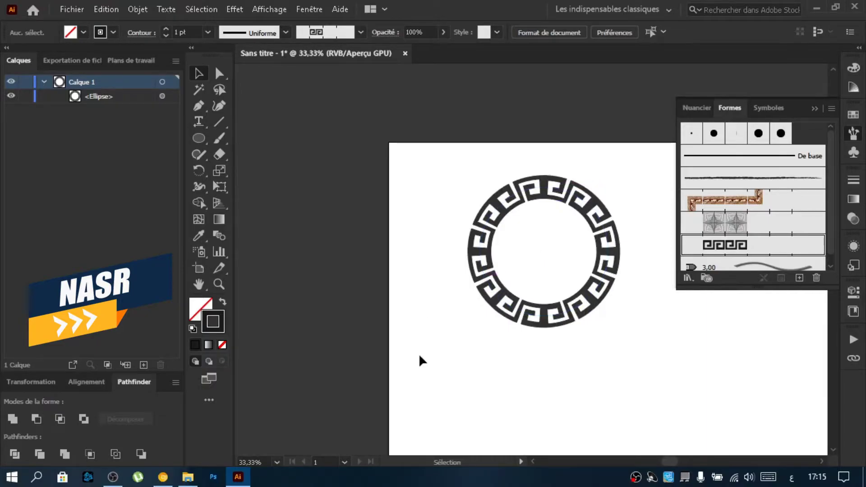
{"action": "scroll", "coordinate": [394, 286], "scroll_direction": "right", "scroll_amount": 2}
{"action": "scroll", "coordinate": [595, 224], "scroll_direction": "up", "scroll_amount": 1}
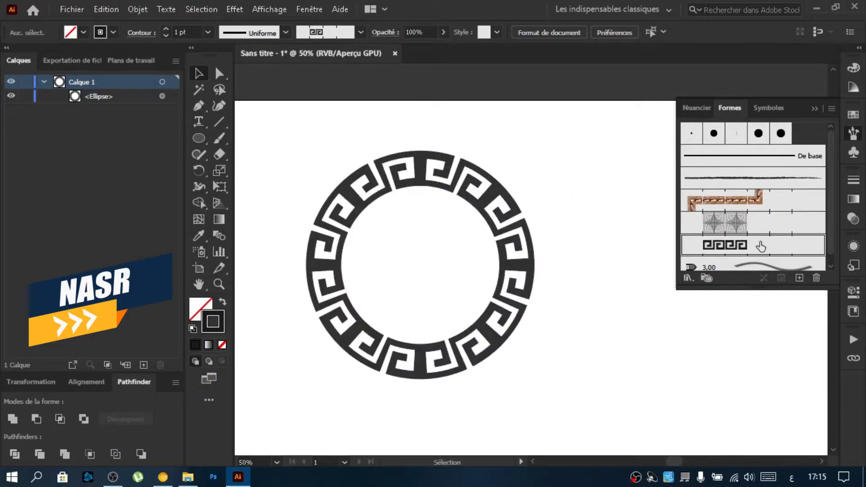
Step: Copy the meander ring, paste it in place, and shrink the copy about its centre
{"action": "left_click", "coordinate": [440, 193]}
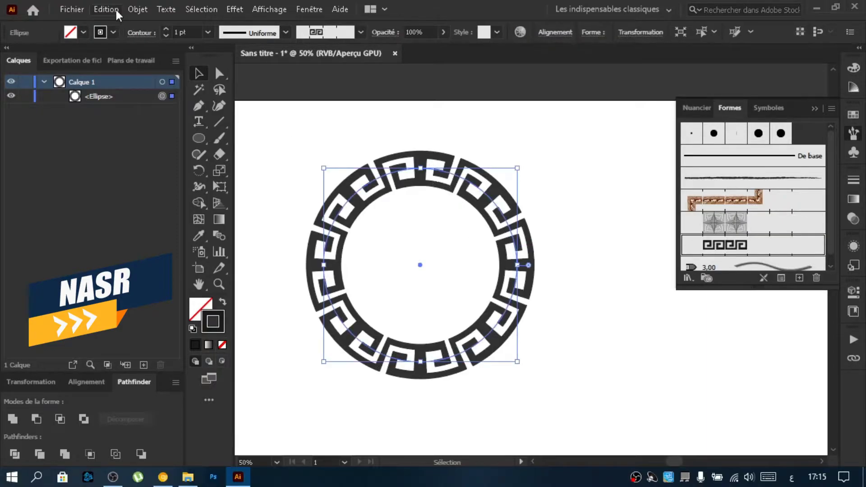
{"action": "left_click", "coordinate": [116, 10]}
{"action": "left_click", "coordinate": [142, 76]}
{"action": "left_click", "coordinate": [107, 9]}
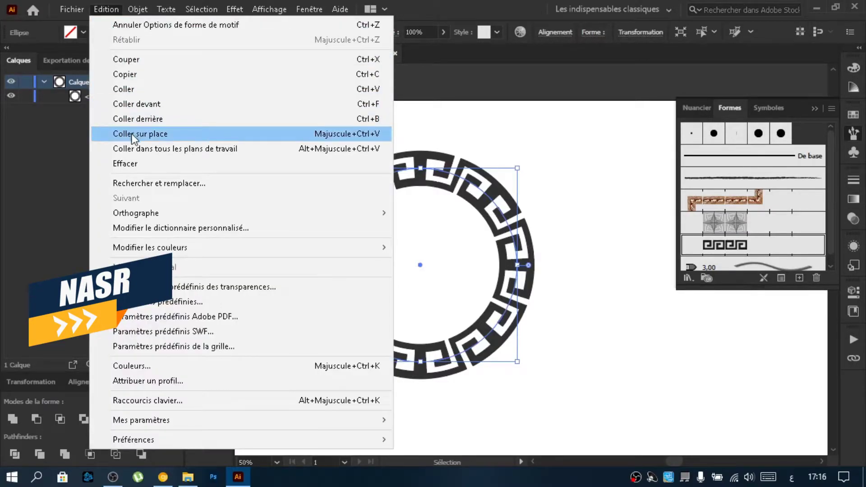
{"action": "left_click", "coordinate": [131, 134]}
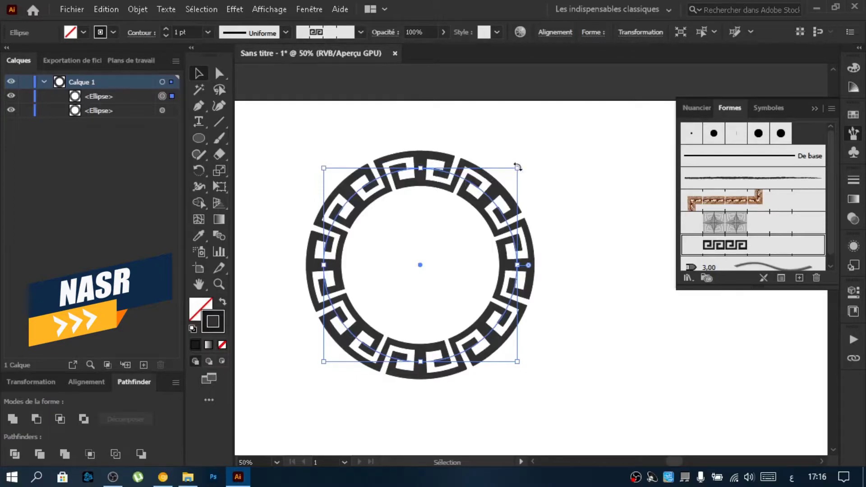
{"action": "left_click_drag", "start_coordinate": [518, 169], "coordinate": [479, 206]}
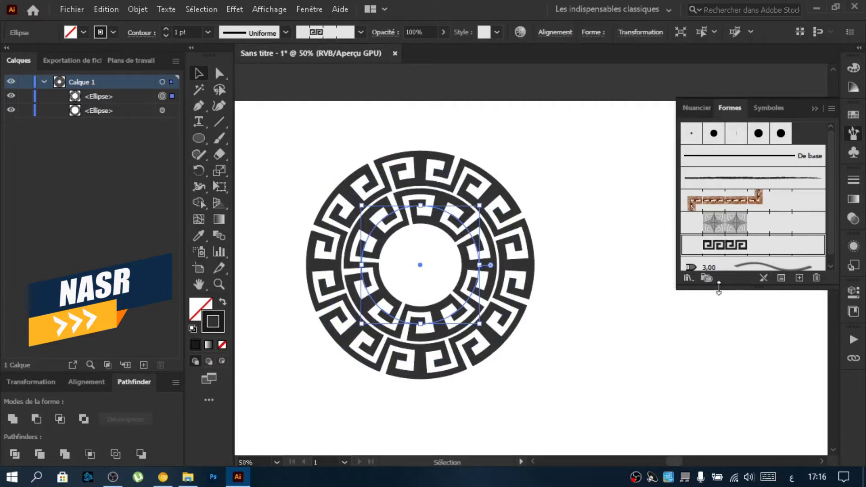
Step: Reduce the Greek-key brush pattern scale to 45%
{"action": "double_click", "coordinate": [752, 251]}
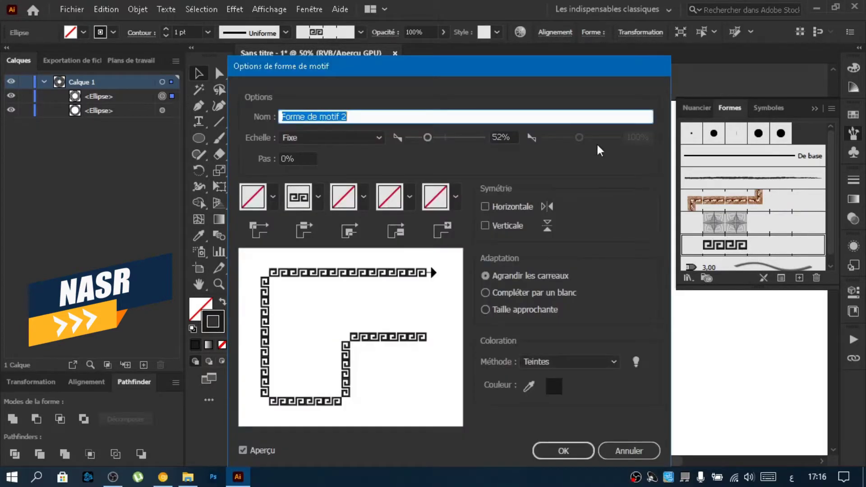
{"action": "left_click_drag", "start_coordinate": [518, 69], "coordinate": [780, 64]}
{"action": "left_click_drag", "start_coordinate": [687, 132], "coordinate": [685, 133]}
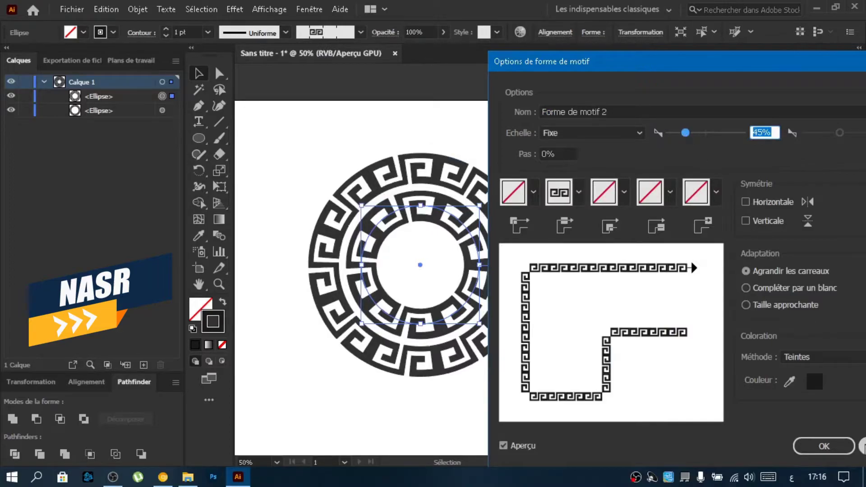
{"action": "key", "text": "Return"}
{"action": "left_click", "coordinate": [653, 255]}
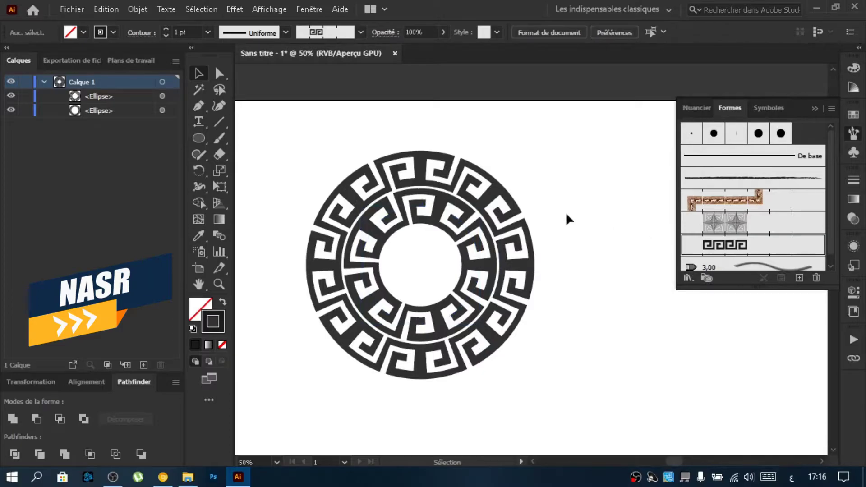
{"action": "scroll", "coordinate": [451, 171], "scroll_direction": "right", "scroll_amount": 2}
Step: Select the outer ring and rescale the Greek-key brush to 50%, applying it to existing strokes
{"action": "left_click", "coordinate": [221, 73]}
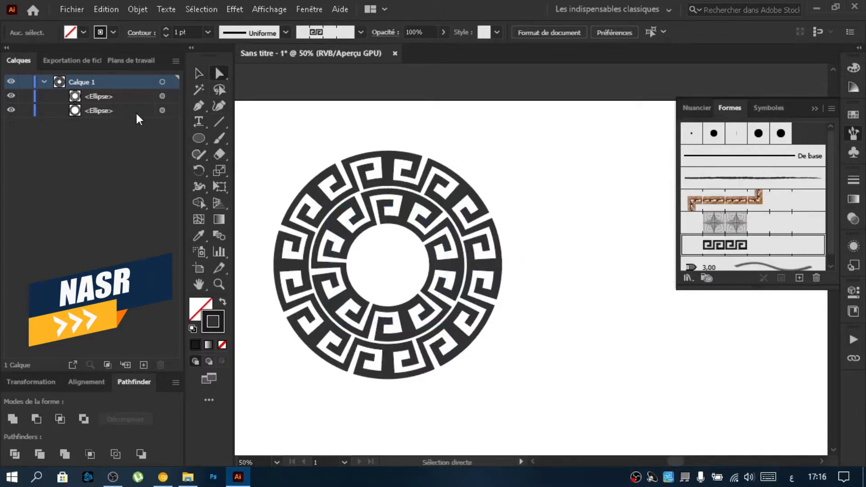
{"action": "left_click", "coordinate": [161, 96]}
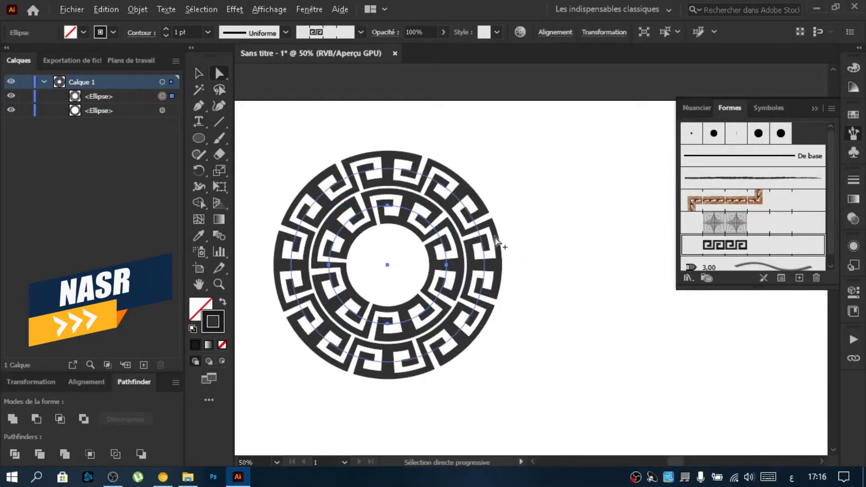
{"action": "scroll", "coordinate": [449, 244], "scroll_direction": "up", "scroll_amount": 2}
{"action": "scroll", "coordinate": [545, 256], "scroll_direction": "down", "scroll_amount": 1}
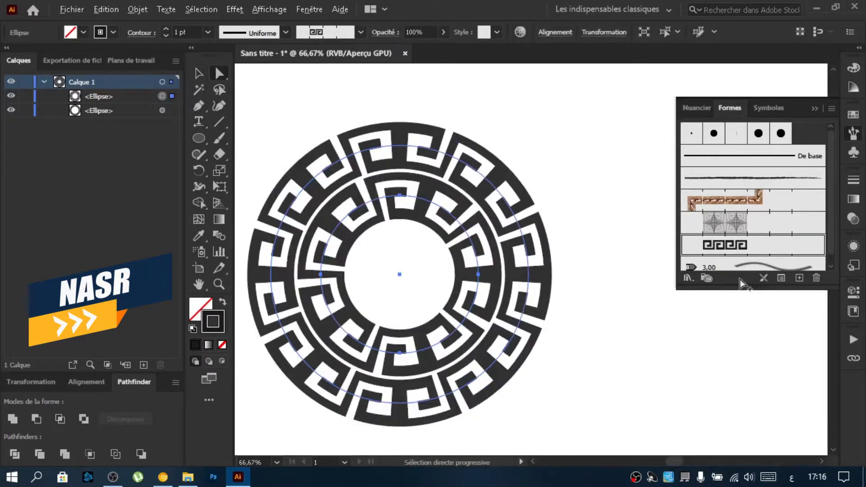
{"action": "double_click", "coordinate": [753, 251]}
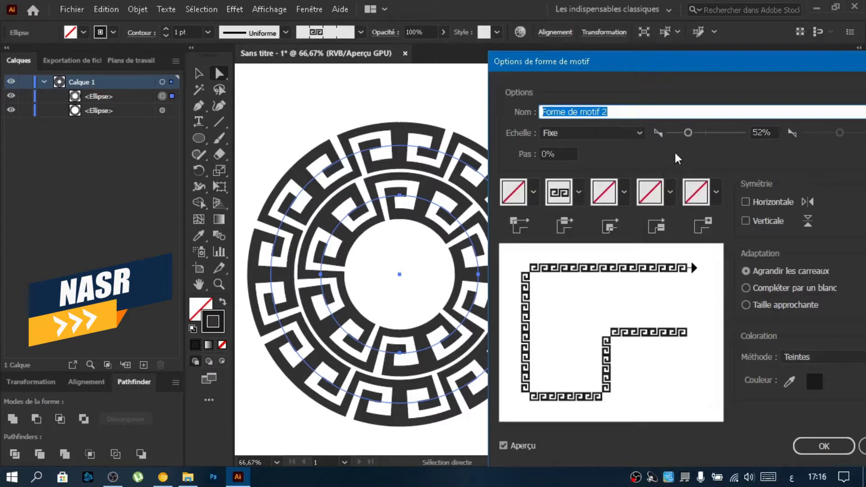
{"action": "mouse_move", "coordinate": [686, 133]}
{"action": "left_mouse_down"}
{"action": "mouse_move", "coordinate": [677, 133]}
{"action": "mouse_move", "coordinate": [683, 129]}
{"action": "left_mouse_up"}
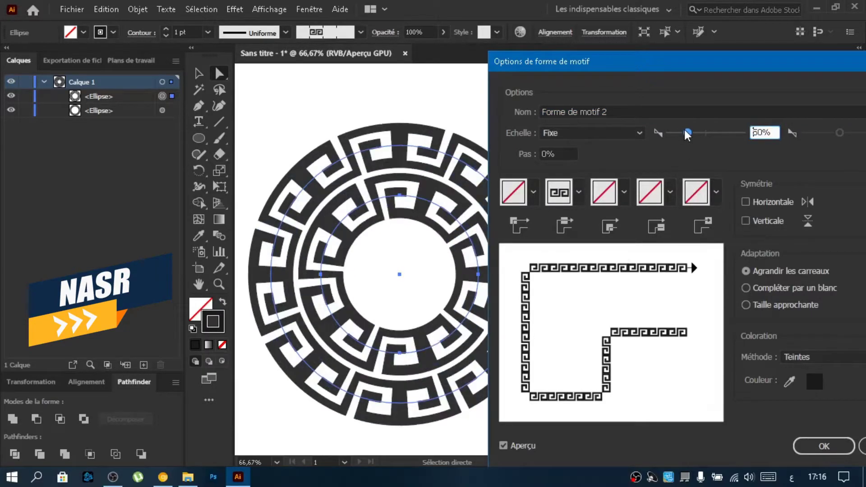
{"action": "left_click_drag", "start_coordinate": [695, 63], "coordinate": [635, 80]}
{"action": "left_click", "coordinate": [770, 458]}
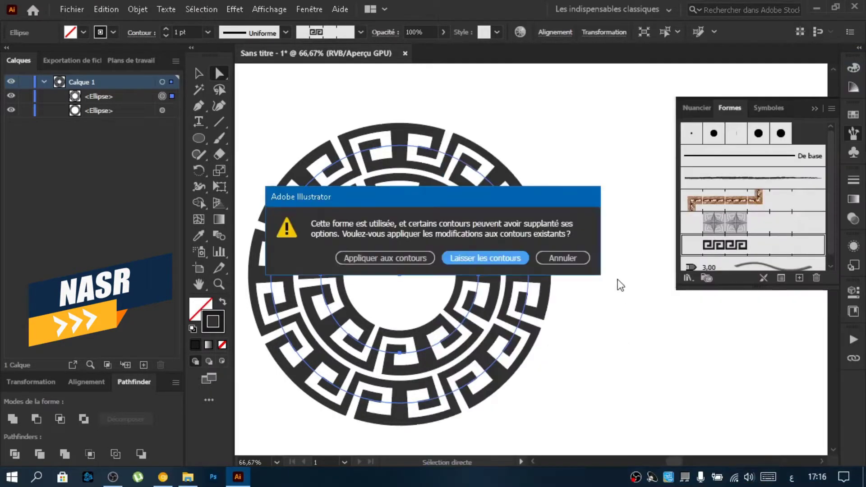
{"action": "left_click", "coordinate": [397, 256]}
{"action": "left_click", "coordinate": [604, 158]}
{"action": "scroll", "coordinate": [604, 158], "scroll_direction": "down", "scroll_amount": 3}
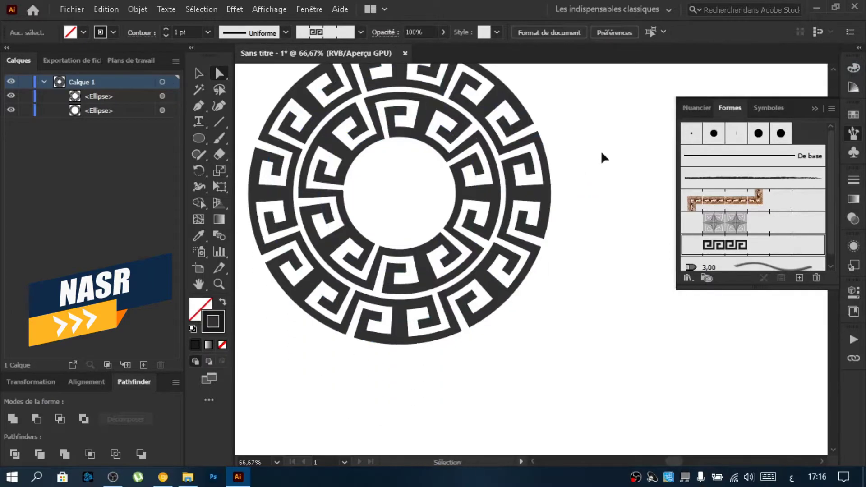
Step: Delete the upper-left arc of the inner meander ring with Direct Selection
{"action": "scroll", "coordinate": [603, 158], "scroll_direction": "left", "scroll_amount": 3}
{"action": "scroll", "coordinate": [603, 158], "scroll_direction": "up", "scroll_amount": 2}
{"action": "scroll", "coordinate": [603, 158], "scroll_direction": "down", "scroll_amount": 1, "text": "alt"}
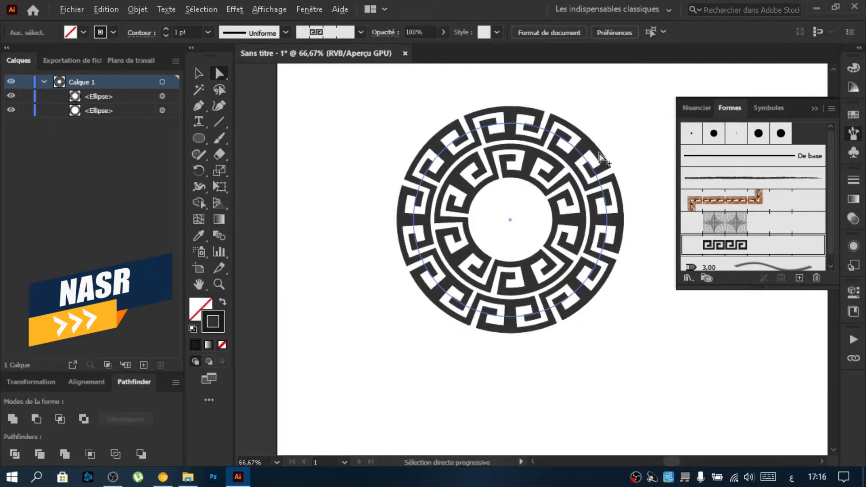
{"action": "scroll", "coordinate": [356, 286], "scroll_direction": "up", "scroll_amount": 2}
{"action": "scroll", "coordinate": [354, 284], "scroll_direction": "left", "scroll_amount": 1}
{"action": "scroll", "coordinate": [353, 284], "scroll_direction": "right", "scroll_amount": 1}
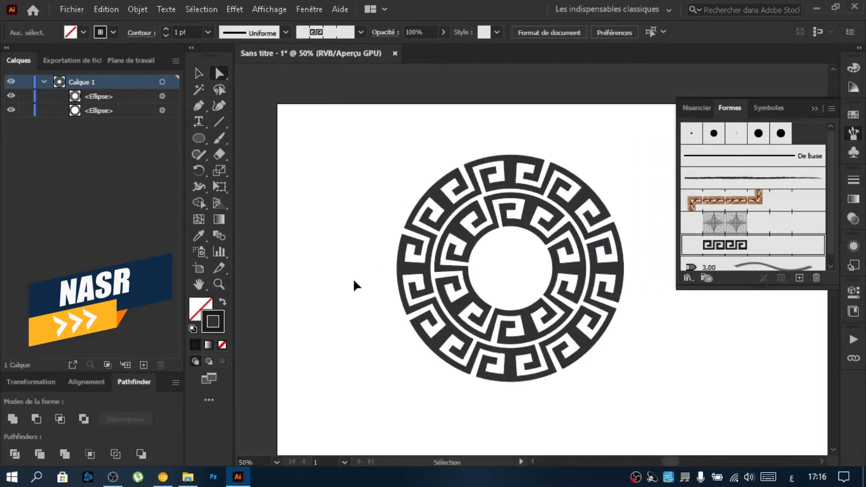
{"action": "left_click", "coordinate": [461, 239]}
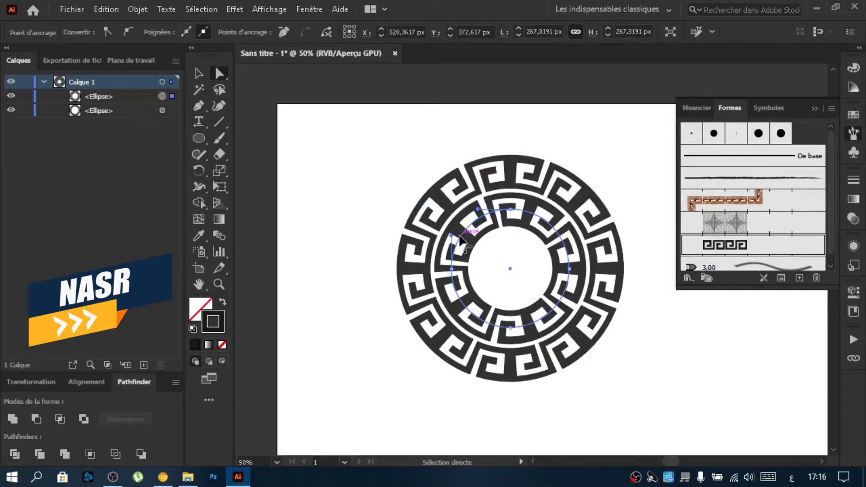
{"action": "key", "text": "Delete"}
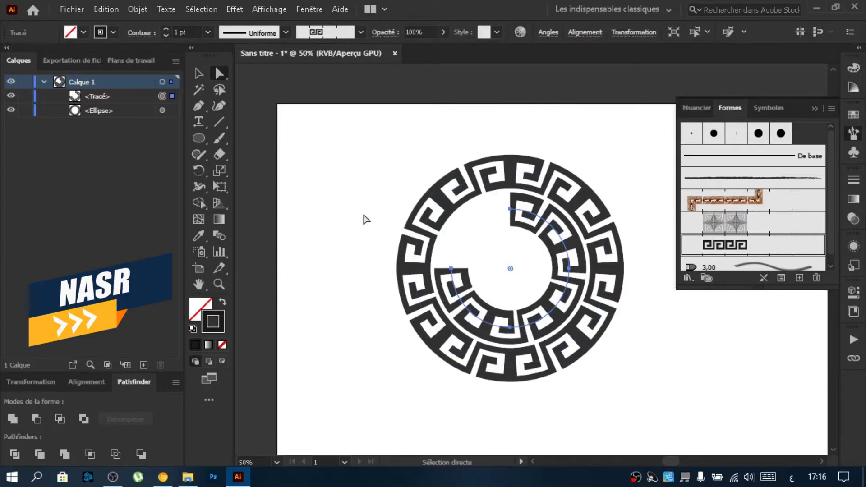
Step: Delete the upper-right arc, leaving only the lower half of the inner ring
{"action": "left_click", "coordinate": [365, 219]}
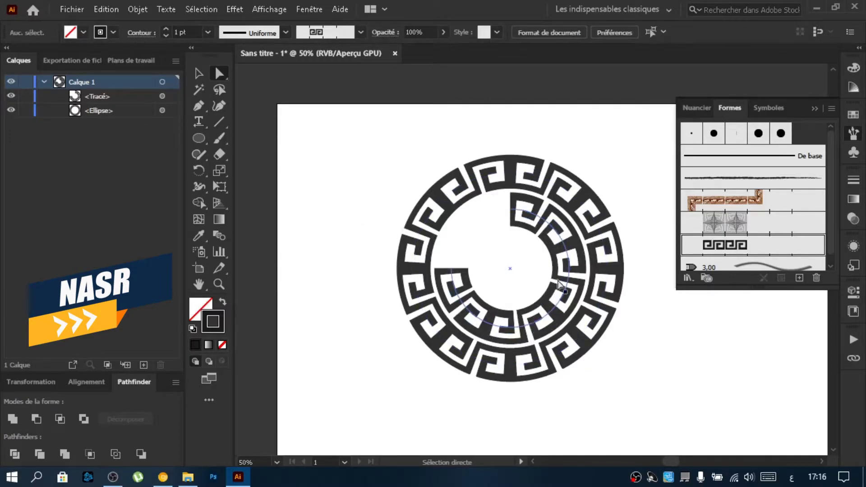
{"action": "left_click", "coordinate": [569, 266]}
{"action": "key", "text": "Delete"}
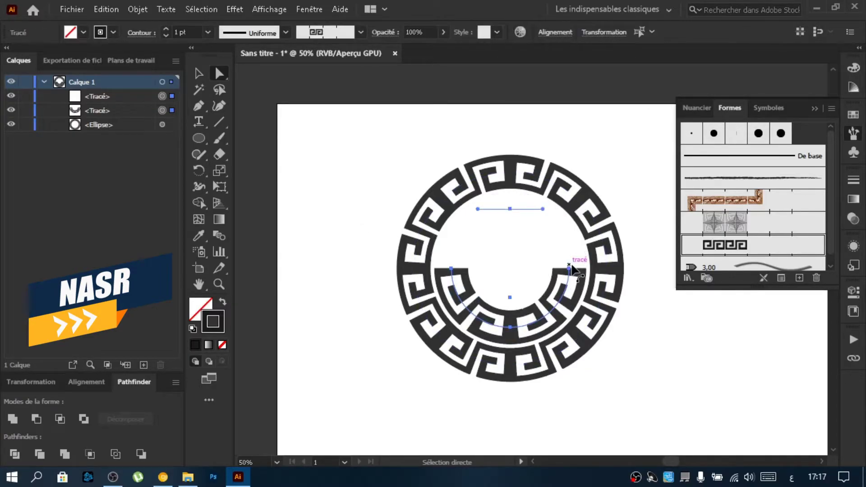
{"action": "left_click", "coordinate": [319, 228]}
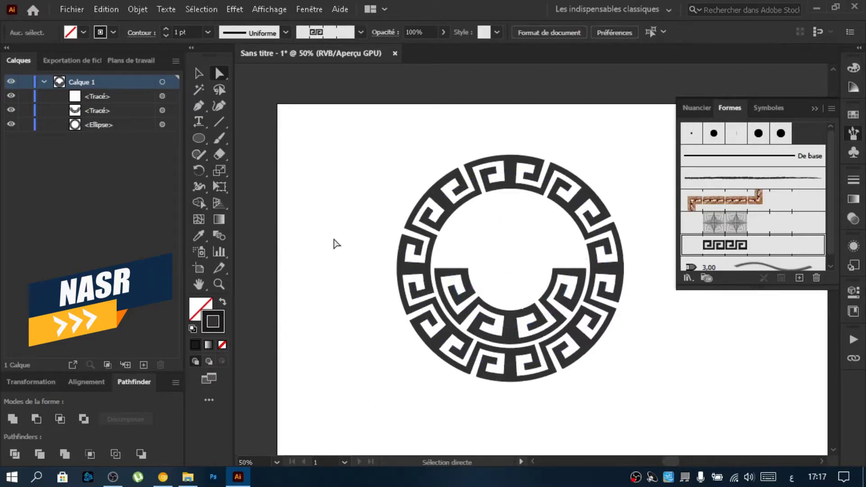
{"action": "scroll", "coordinate": [336, 243], "scroll_direction": "up", "scroll_amount": 1}
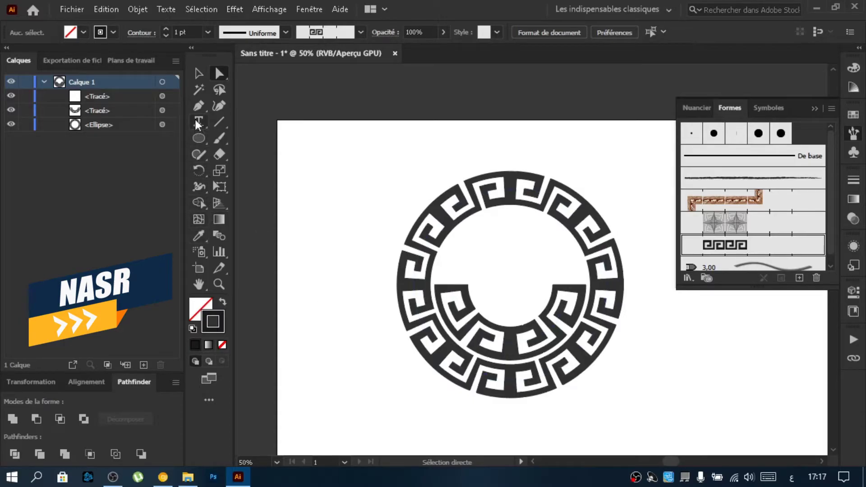
{"action": "left_click", "coordinate": [196, 135]}
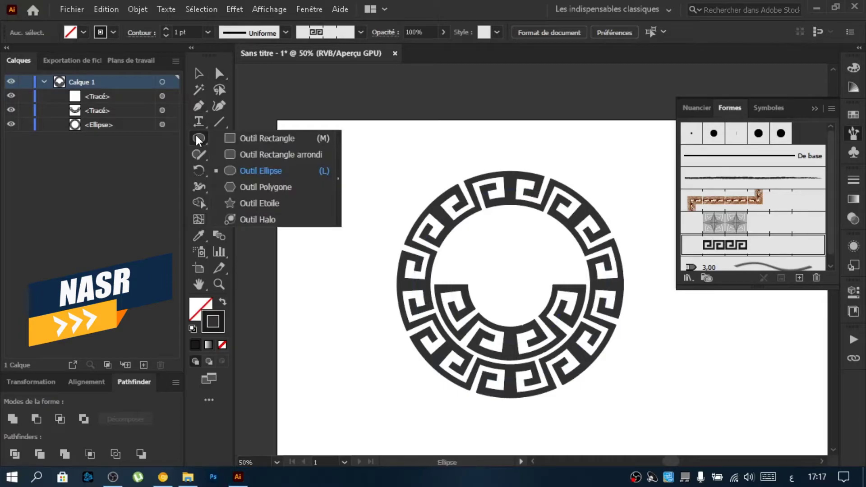
{"action": "left_click", "coordinate": [253, 139]}
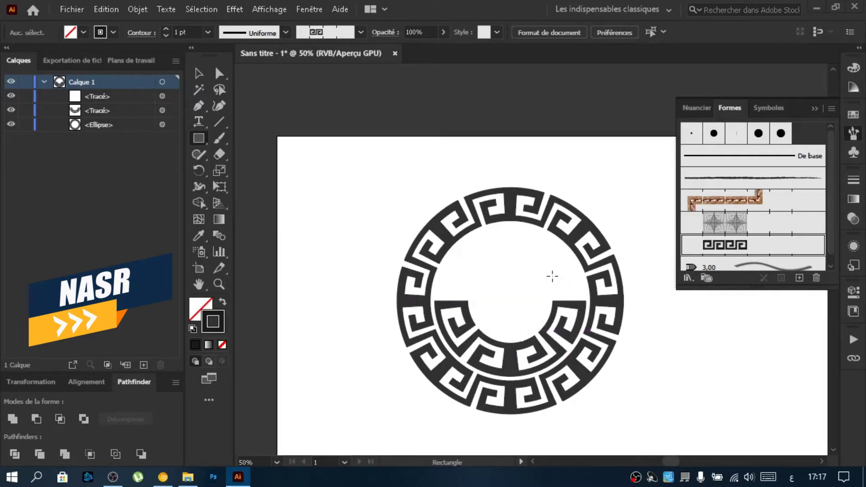
{"action": "scroll", "coordinate": [550, 276], "scroll_direction": "down", "scroll_amount": 2}
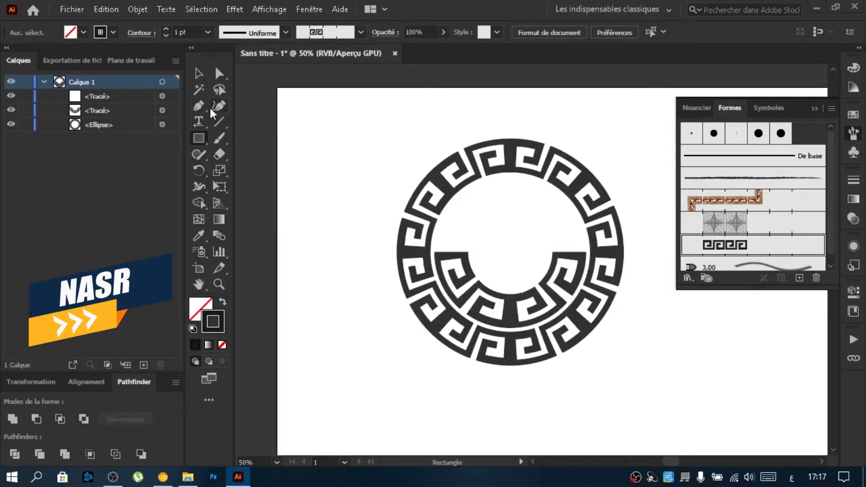
{"action": "key", "text": "super"}
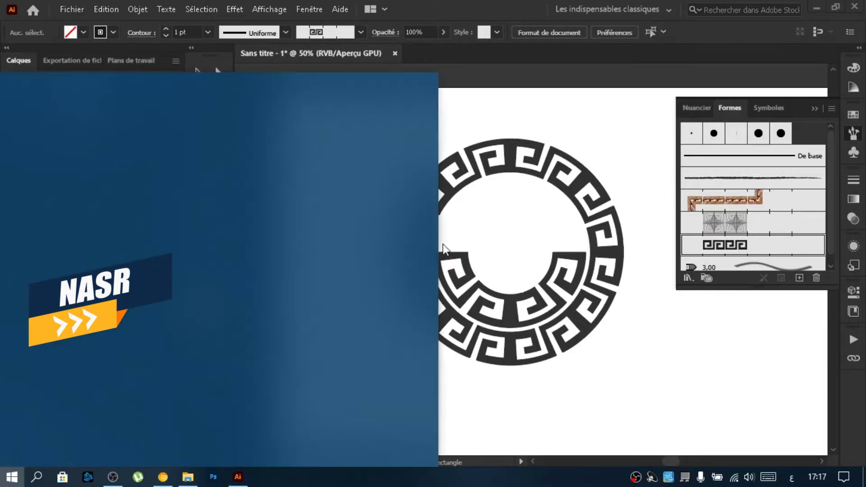
{"action": "key", "text": "super"}
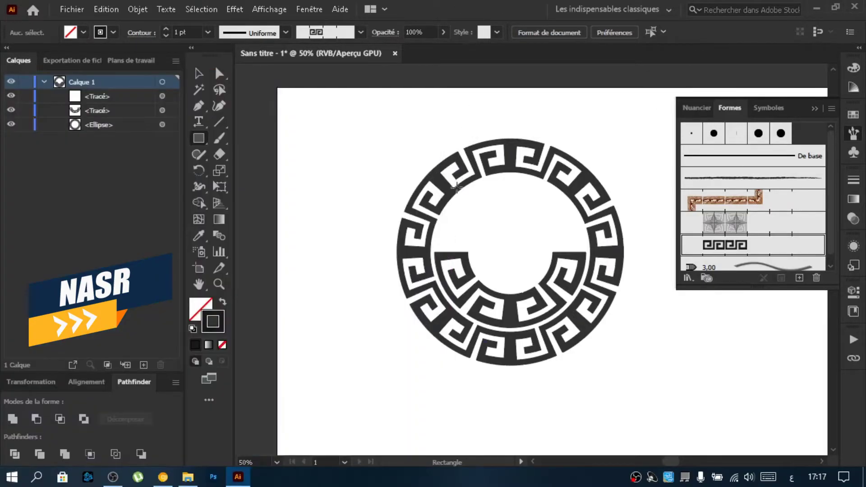
{"action": "key", "text": "ctrl+plus"}
{"action": "key", "text": "ctrl+minus"}
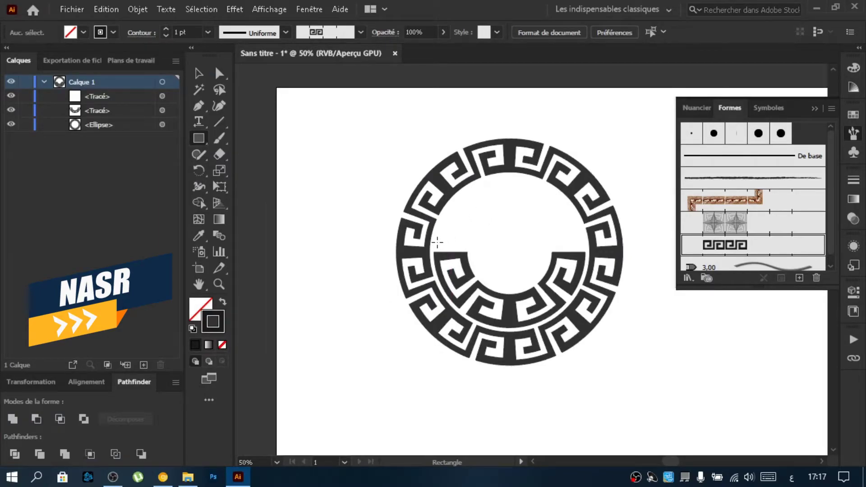
{"action": "left_click_drag", "start_coordinate": [438, 240], "coordinate": [572, 220]}
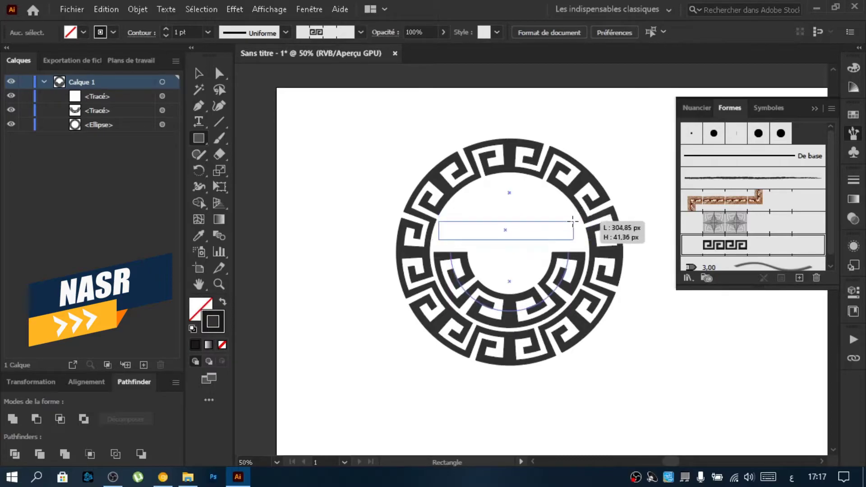
{"action": "left_click_drag", "start_coordinate": [573, 220], "coordinate": [573, 221]}
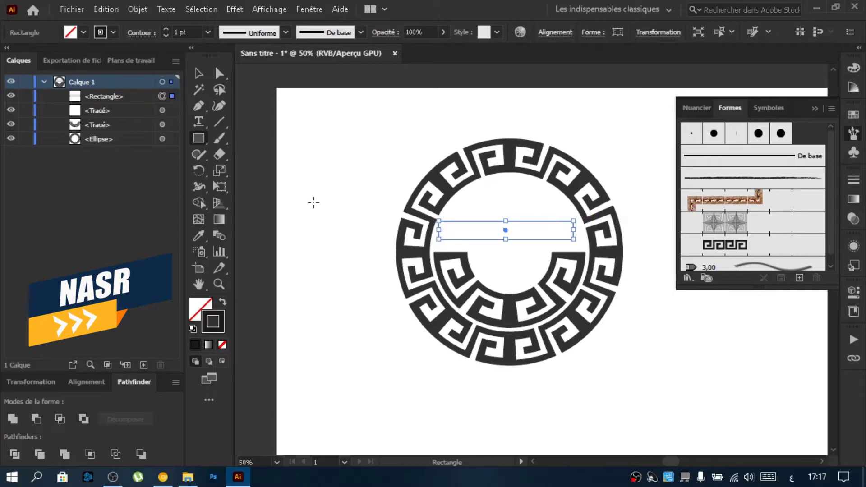
{"action": "key", "text": "Delete"}
{"action": "left_click", "coordinate": [200, 74]}
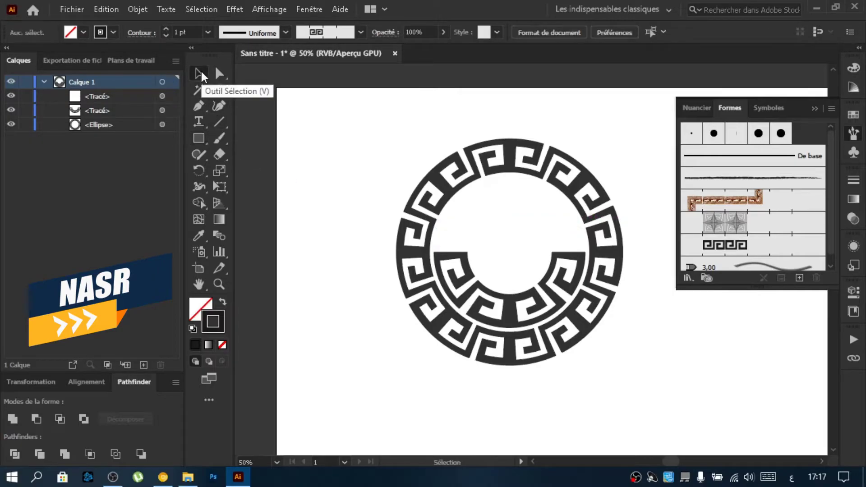
Step: Copy the inner meander half-ring and paste it in place
{"action": "left_click", "coordinate": [527, 314]}
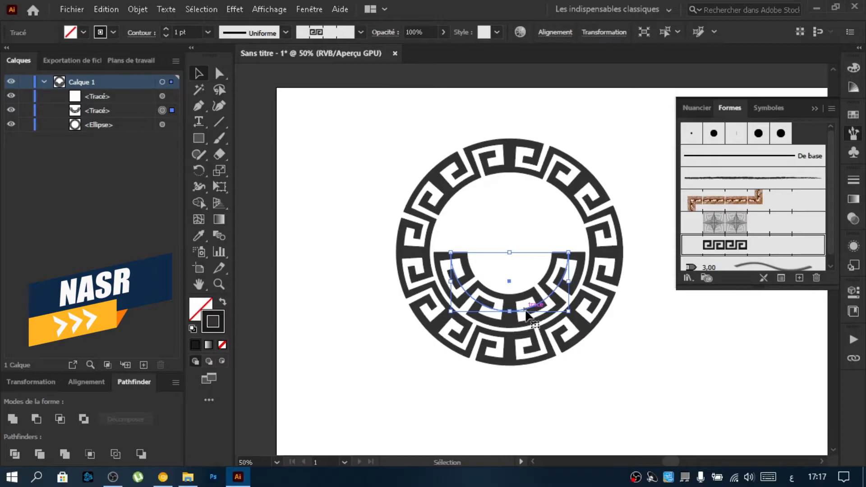
{"action": "left_click", "coordinate": [106, 9]}
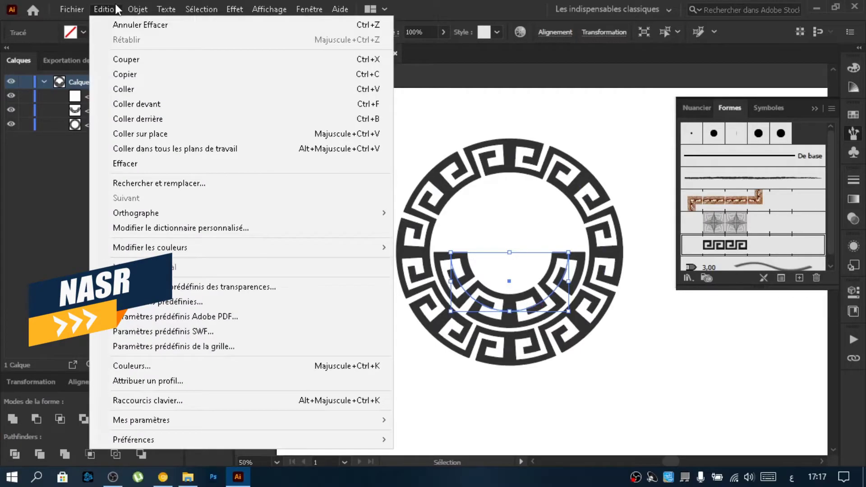
{"action": "left_click", "coordinate": [137, 70]}
{"action": "left_click", "coordinate": [101, 8]}
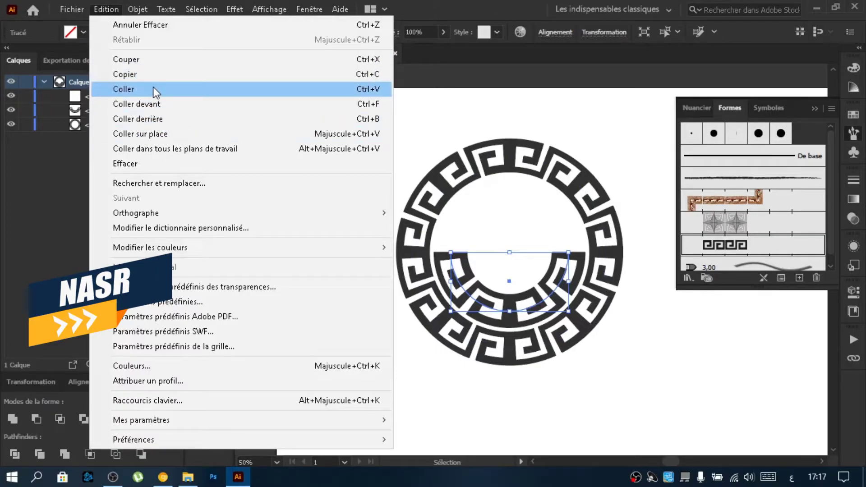
{"action": "left_click", "coordinate": [151, 134]}
Step: Reflect the copy horizontally, nudge it up to close the ring, and give it the basic brush
{"action": "right_click", "coordinate": [518, 245]}
{"action": "mouse_move", "coordinate": [589, 383]}
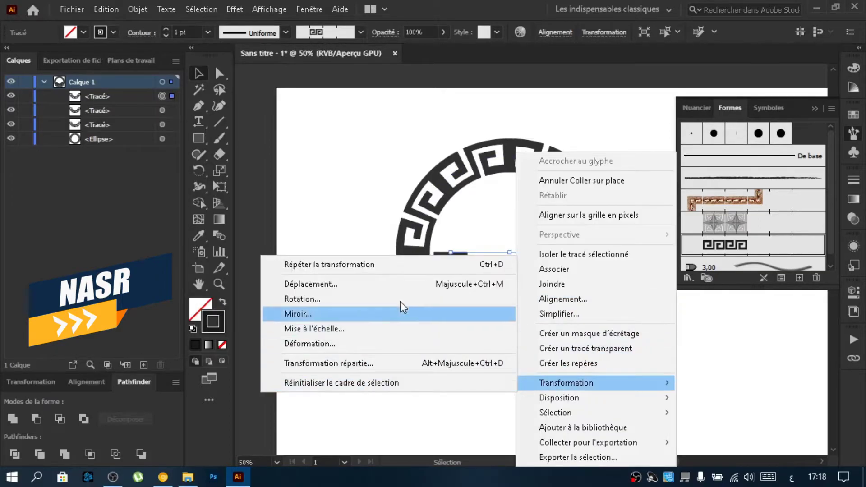
{"action": "left_click", "coordinate": [336, 314]}
{"action": "left_click", "coordinate": [618, 136]}
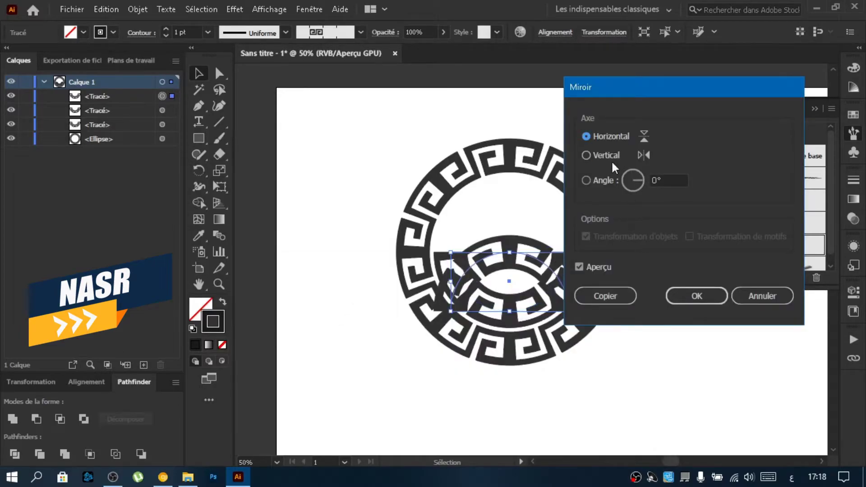
{"action": "left_click", "coordinate": [679, 297]}
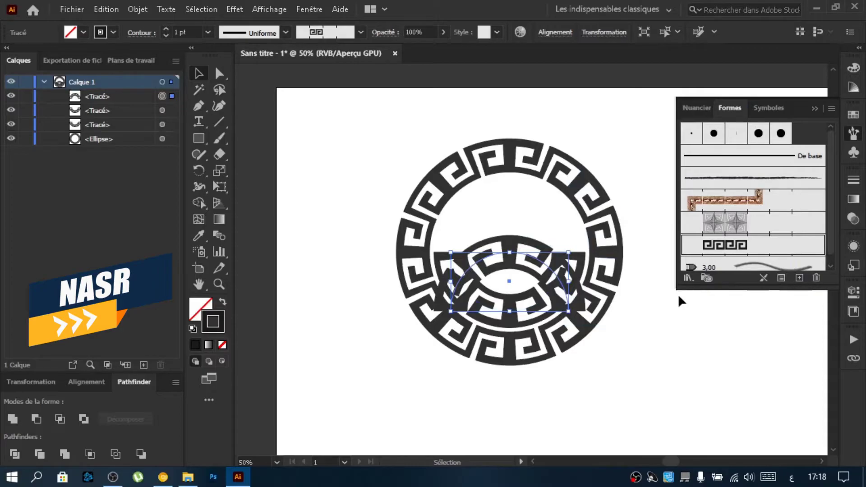
{"action": "key", "text": "Up"}
{"action": "key", "text": "Up"}
{"action": "key", "text": "Up"}
{"action": "key", "text": "Up"}
{"action": "key", "text": "Up"}
{"action": "key", "text": "Up"}
{"action": "key", "text": "Up"}
{"action": "key", "text": "Up"}
{"action": "key", "text": "Up"}
{"action": "key", "text": "Up"}
{"action": "key", "text": "Up"}
{"action": "key", "text": "Up"}
{"action": "key", "text": "Up"}
{"action": "key", "text": "Up"}
{"action": "key", "text": "Up"}
{"action": "key", "text": "Up"}
{"action": "key", "text": "Up"}
{"action": "key", "text": "Up"}
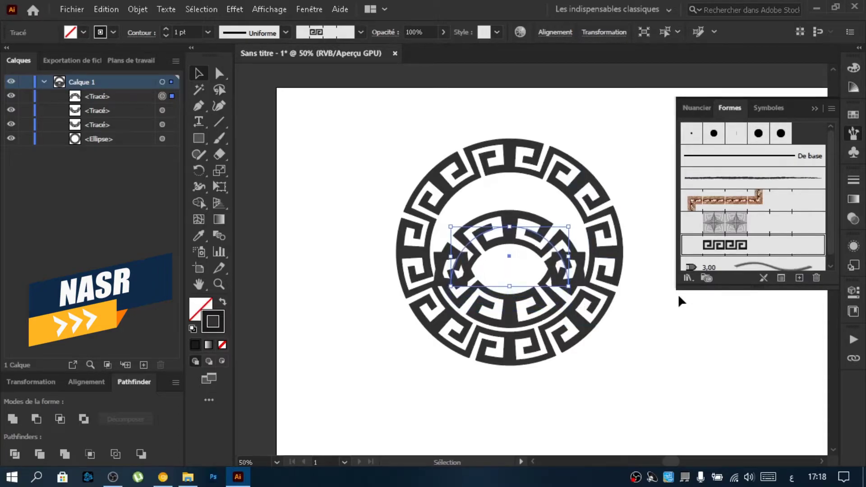
{"action": "key", "text": "Up"}
{"action": "key", "text": "Up"}
{"action": "key", "text": "Up"}
{"action": "key", "text": "Up"}
{"action": "key", "text": "Up"}
{"action": "key", "text": "Up"}
{"action": "key", "text": "Up"}
{"action": "key", "text": "Up"}
{"action": "key", "text": "Up"}
{"action": "key", "text": "Up"}
{"action": "key", "text": "Up"}
{"action": "key", "text": "Up"}
{"action": "key", "text": "Up"}
{"action": "key", "text": "Up"}
{"action": "key", "text": "Up"}
{"action": "key", "text": "Up"}
{"action": "key", "text": "Up"}
{"action": "key", "text": "Up"}
{"action": "key", "text": "Up"}
{"action": "key", "text": "Up"}
{"action": "key", "text": "Up"}
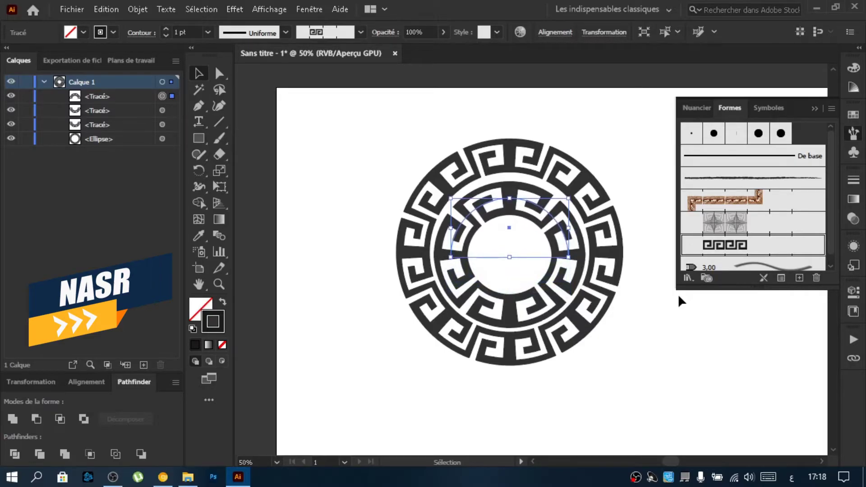
{"action": "key", "text": "Up"}
{"action": "key", "text": "Up"}
{"action": "key", "text": "Up"}
{"action": "key", "text": "Up"}
{"action": "key", "text": "Up"}
{"action": "key", "text": "Up"}
{"action": "key", "text": "Up"}
{"action": "key", "text": "Up"}
{"action": "key", "text": "Up"}
{"action": "key", "text": "Up"}
{"action": "key", "text": "Up"}
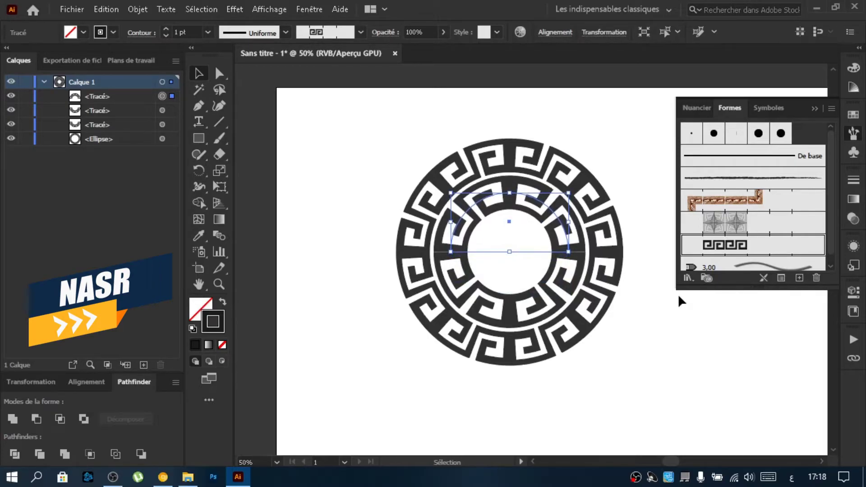
{"action": "key", "text": "Down"}
{"action": "key", "text": "Down"}
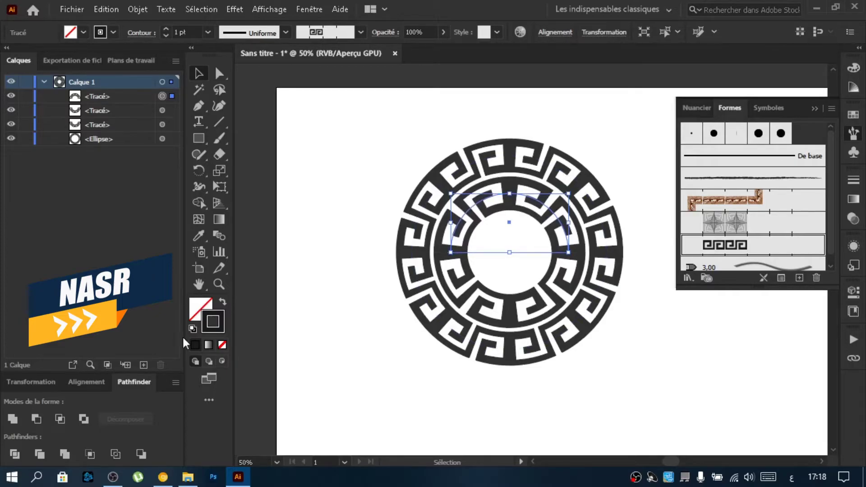
{"action": "left_click", "coordinate": [750, 164]}
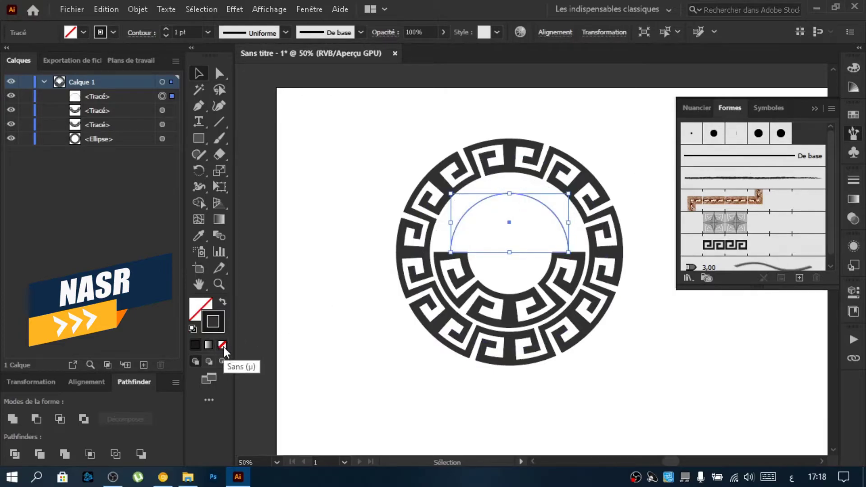
Step: Swap fill and stroke to make the half-circle black, then enlarge and nudge it upward
{"action": "left_click", "coordinate": [223, 303]}
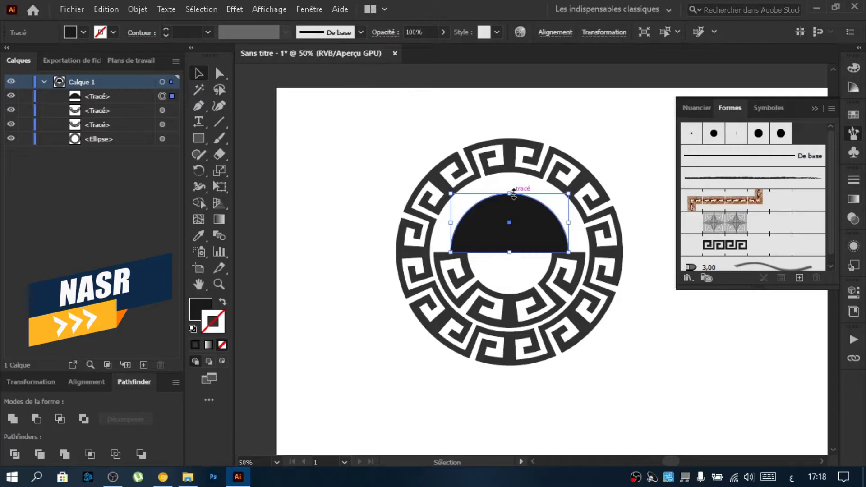
{"action": "left_click_drag", "start_coordinate": [514, 193], "coordinate": [509, 181]}
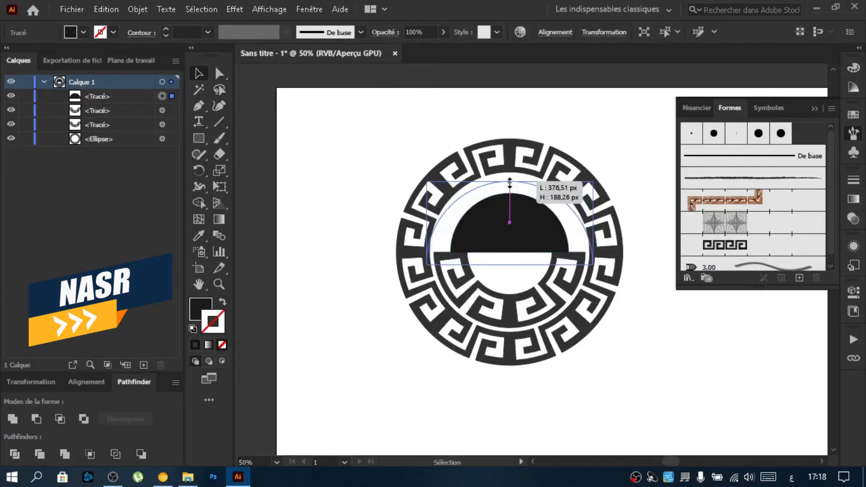
{"action": "left_click_drag", "start_coordinate": [510, 181], "coordinate": [519, 191]}
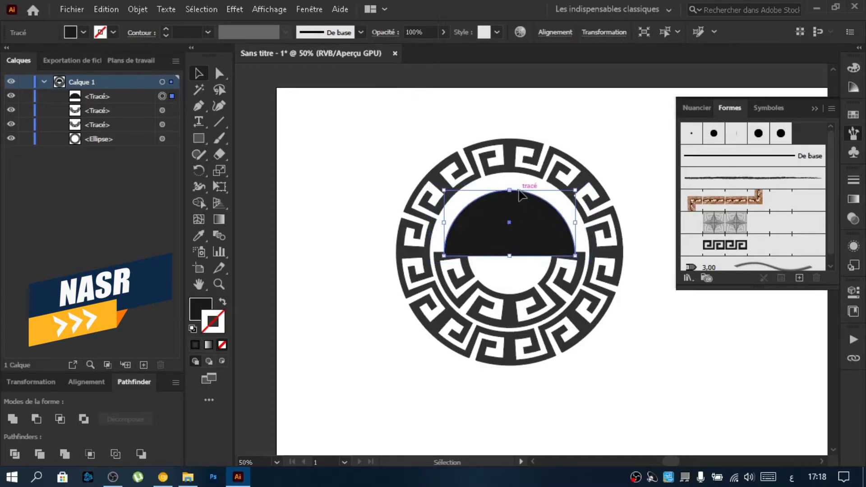
{"action": "key", "text": "Up"}
{"action": "key", "text": "Up"}
{"action": "key", "text": "Up"}
{"action": "key", "text": "Up"}
{"action": "key", "text": "Up"}
{"action": "key", "text": "Up"}
{"action": "key", "text": "Up"}
{"action": "key", "text": "Up"}
{"action": "key", "text": "Up"}
{"action": "key", "text": "Up"}
{"action": "key", "text": "Up"}
{"action": "key", "text": "Up"}
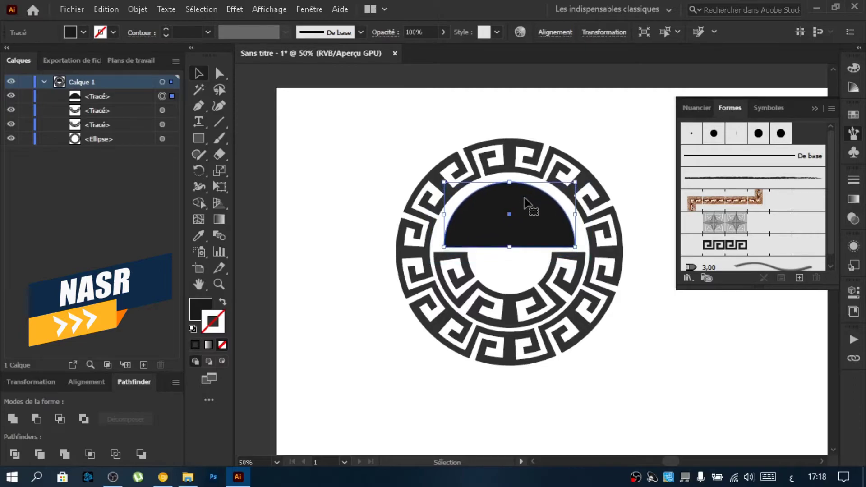
{"action": "key", "text": "Up"}
{"action": "key", "text": "Up"}
{"action": "key", "text": "Up"}
{"action": "left_click_drag", "start_coordinate": [566, 235], "coordinate": [509, 247]}
{"action": "scroll", "coordinate": [510, 247], "scroll_direction": "up", "scroll_amount": 2}
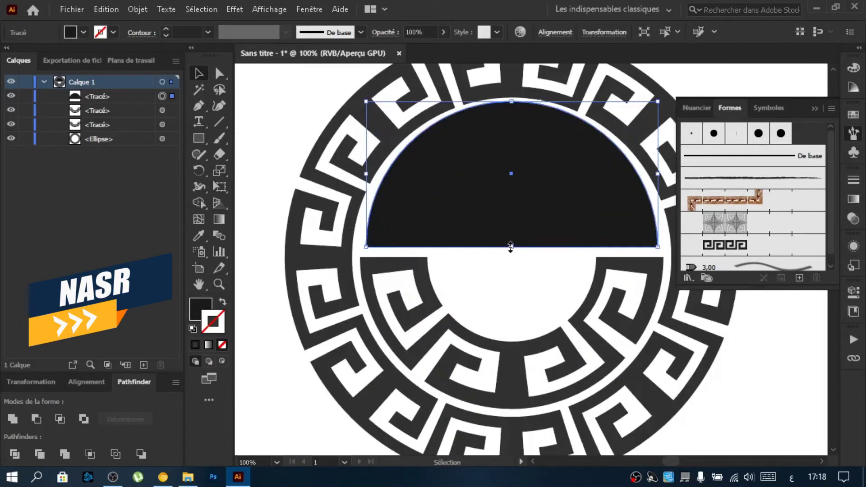
Step: Adjust the half-disc's flat edge and width so it fills the inner ring's top half
{"action": "left_click_drag", "start_coordinate": [510, 246], "coordinate": [510, 253]}
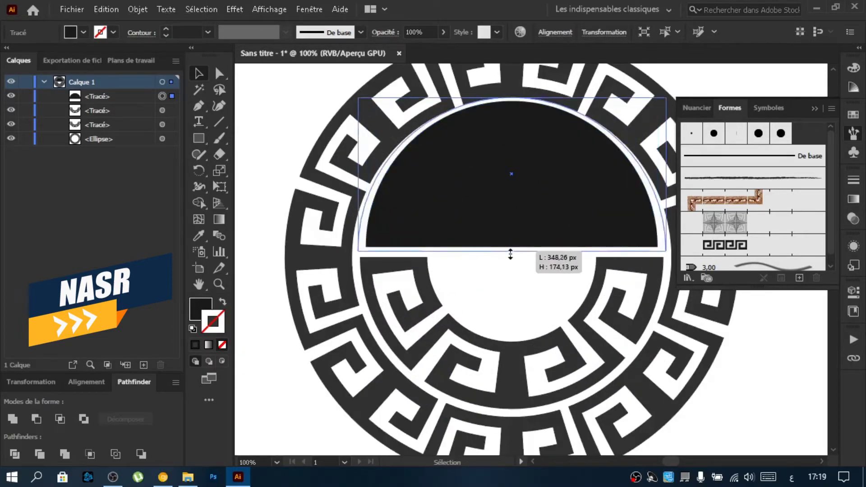
{"action": "left_click_drag", "start_coordinate": [510, 252], "coordinate": [509, 247]}
{"action": "scroll", "coordinate": [508, 247], "scroll_direction": "up", "scroll_amount": 1}
{"action": "scroll", "coordinate": [509, 248], "scroll_direction": "down", "scroll_amount": 1}
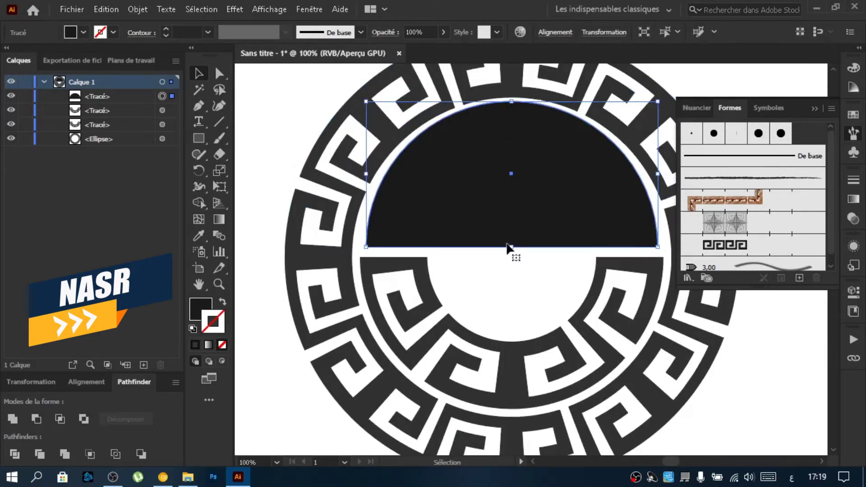
{"action": "key", "text": "Down"}
{"action": "key", "text": "Down"}
{"action": "key", "text": "Down"}
{"action": "key", "text": "Down"}
{"action": "key", "text": "Down"}
{"action": "key", "text": "Down"}
{"action": "key", "text": "Up"}
{"action": "key", "text": "Up"}
{"action": "key", "text": "Up"}
{"action": "key", "text": "Up"}
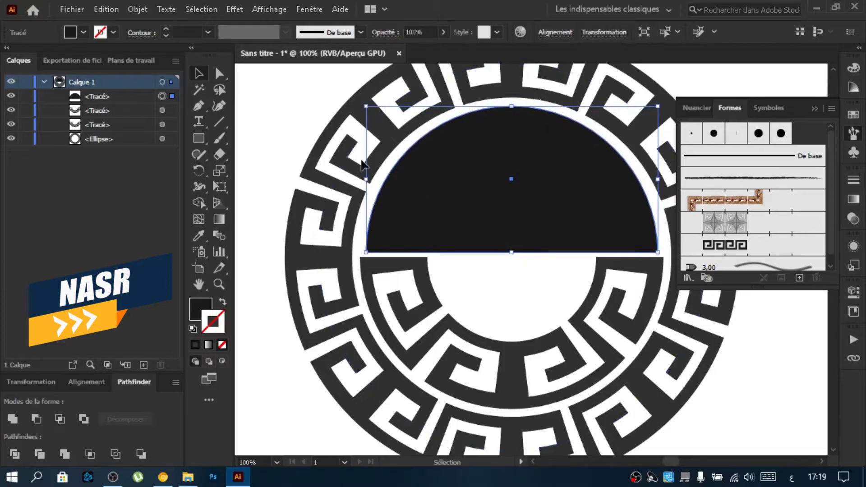
{"action": "left_click_drag", "start_coordinate": [367, 181], "coordinate": [358, 180]}
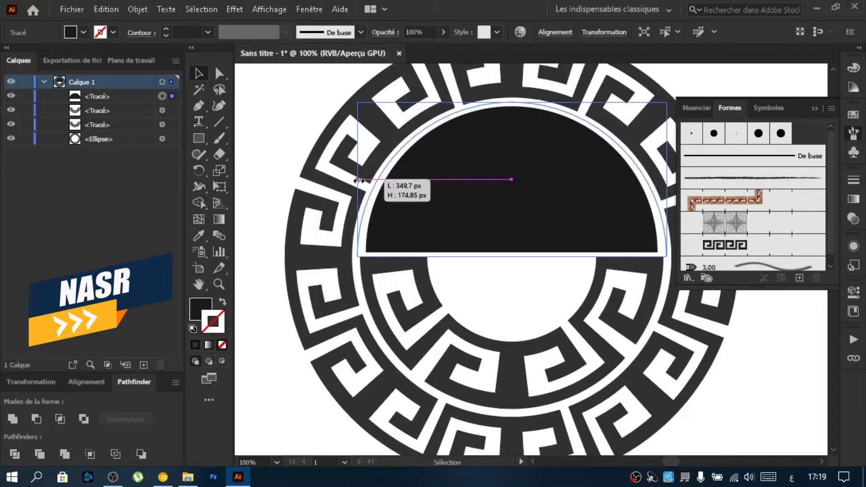
{"action": "left_click_drag", "start_coordinate": [359, 180], "coordinate": [361, 180]}
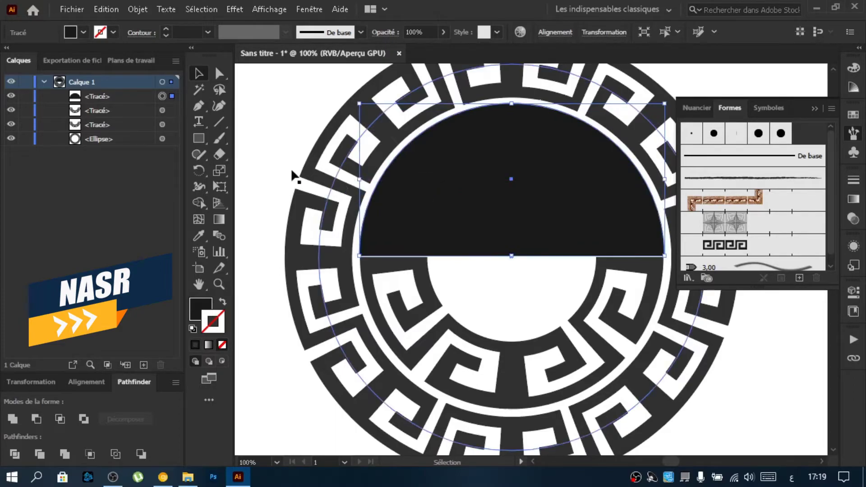
{"action": "left_click", "coordinate": [264, 126]}
{"action": "left_click", "coordinate": [596, 221]}
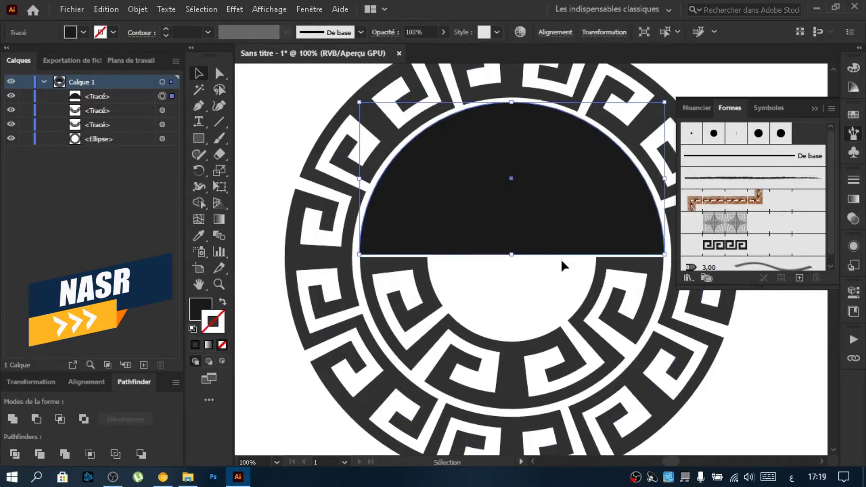
{"action": "left_click", "coordinate": [297, 114]}
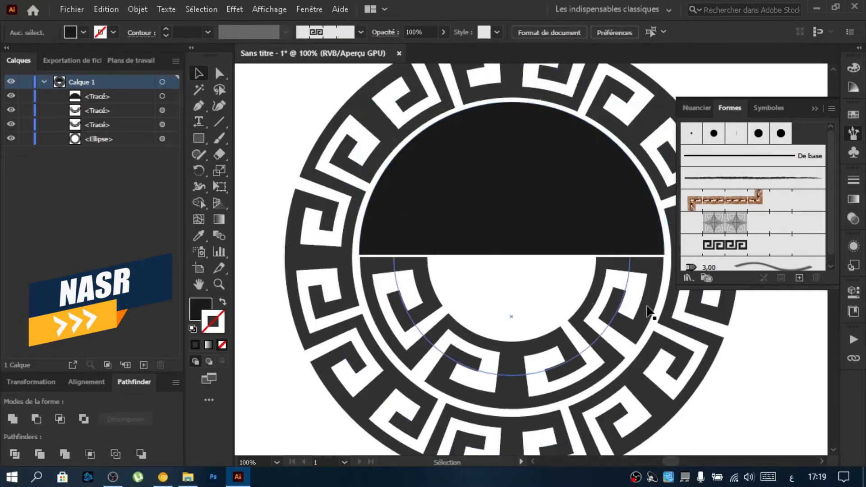
{"action": "key", "text": "alt"}
Step: Sample the ring's colour onto the half-disc with the Eyedropper and swap fill and stroke
{"action": "scroll", "coordinate": [645, 266], "scroll_direction": "down", "scroll_amount": 4}
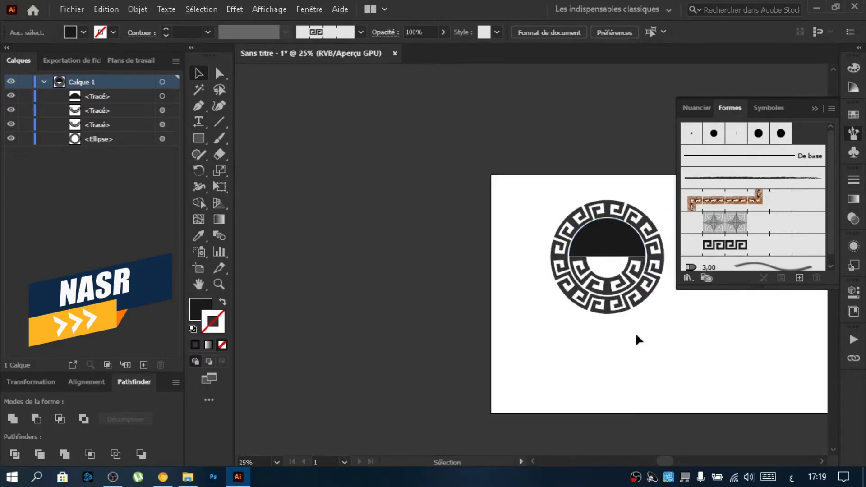
{"action": "scroll", "coordinate": [638, 340], "scroll_direction": "right", "scroll_amount": 2}
{"action": "scroll", "coordinate": [637, 340], "scroll_direction": "right", "scroll_amount": 2}
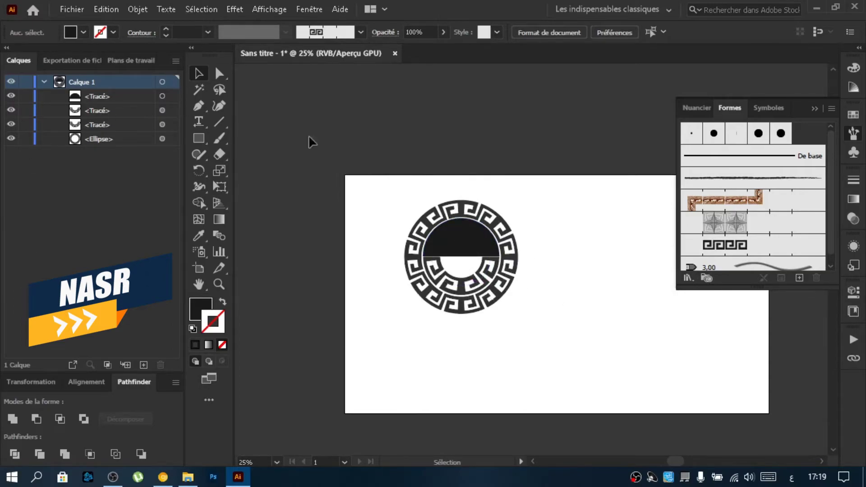
{"action": "left_click", "coordinate": [469, 246]}
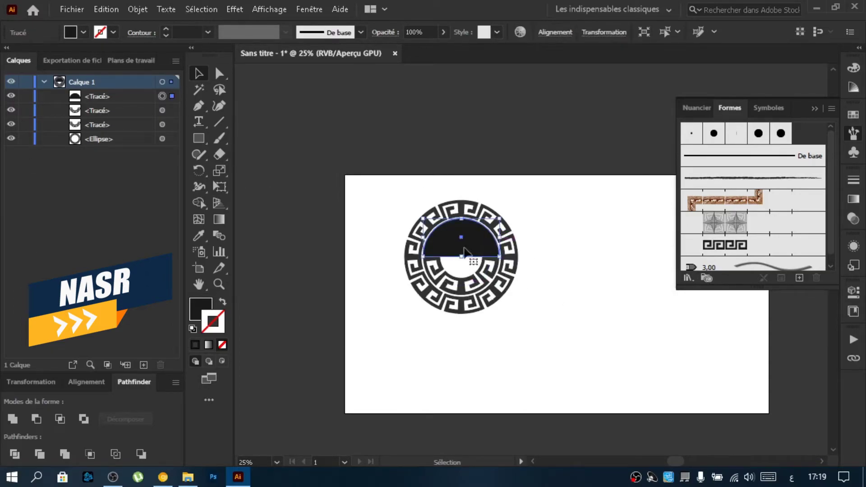
{"action": "left_click", "coordinate": [204, 234]}
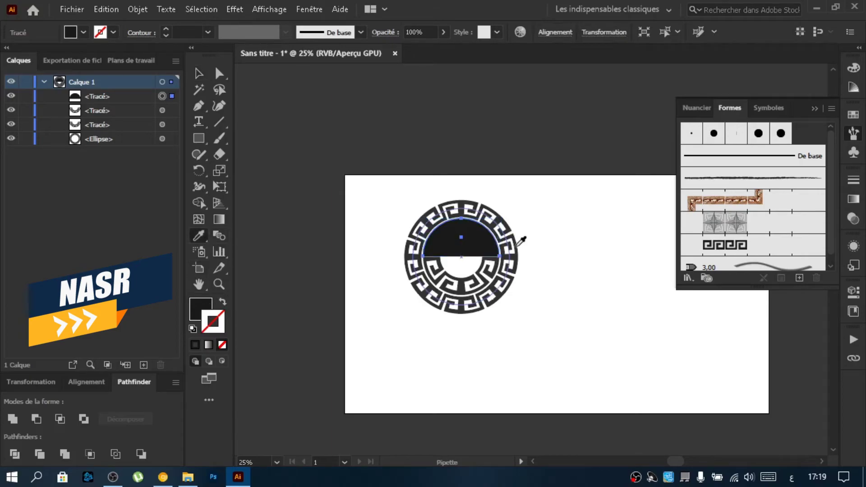
{"action": "scroll", "coordinate": [458, 253], "scroll_direction": "up", "scroll_amount": 2}
{"action": "scroll", "coordinate": [457, 255], "scroll_direction": "up", "scroll_amount": 3}
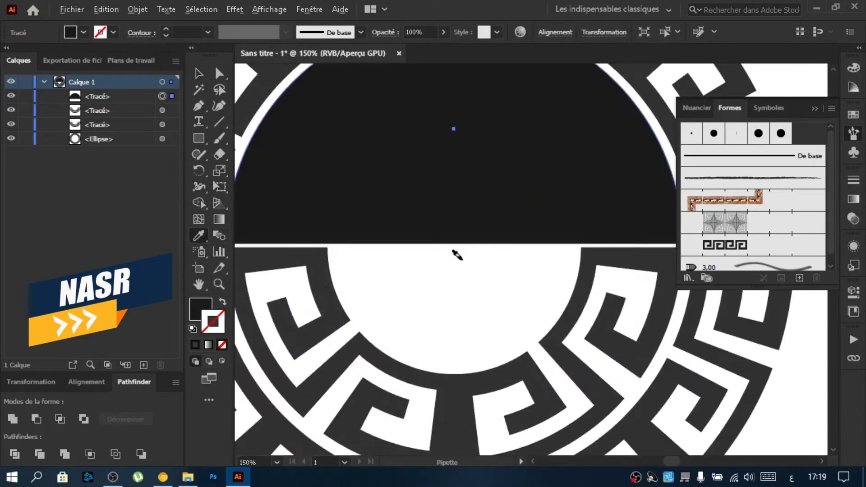
{"action": "left_click", "coordinate": [336, 318]}
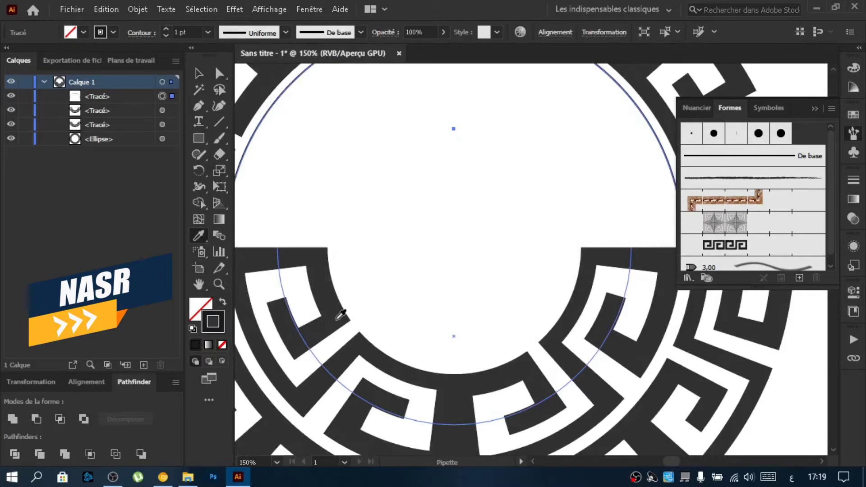
{"action": "left_click", "coordinate": [223, 302]}
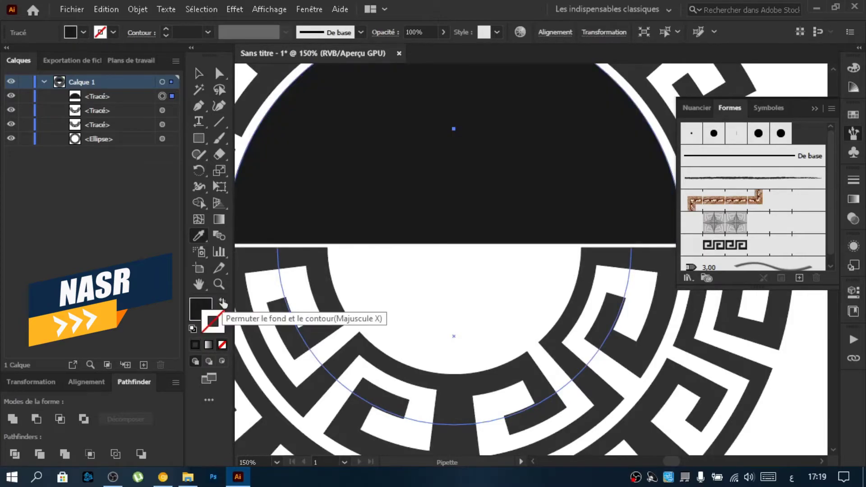
Step: Set the half-disc fill to hex 262626 and zoom out to view the emblem
{"action": "double_click", "coordinate": [204, 306]}
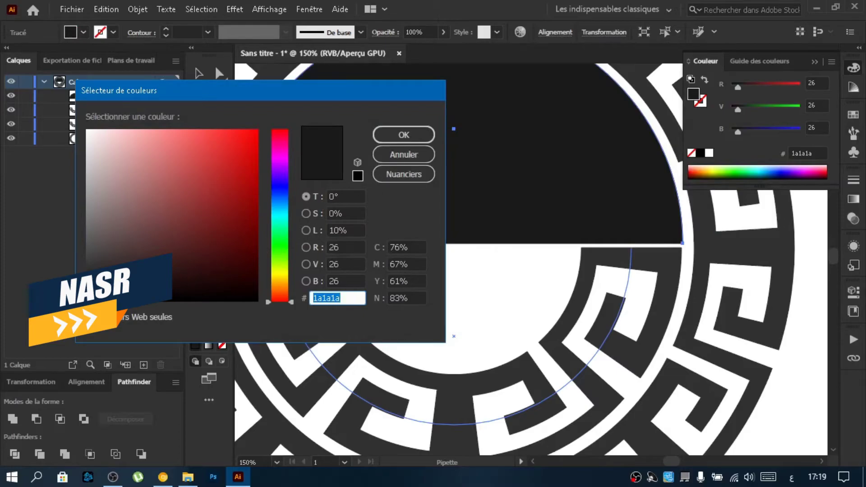
{"action": "type", "text": "262525"}
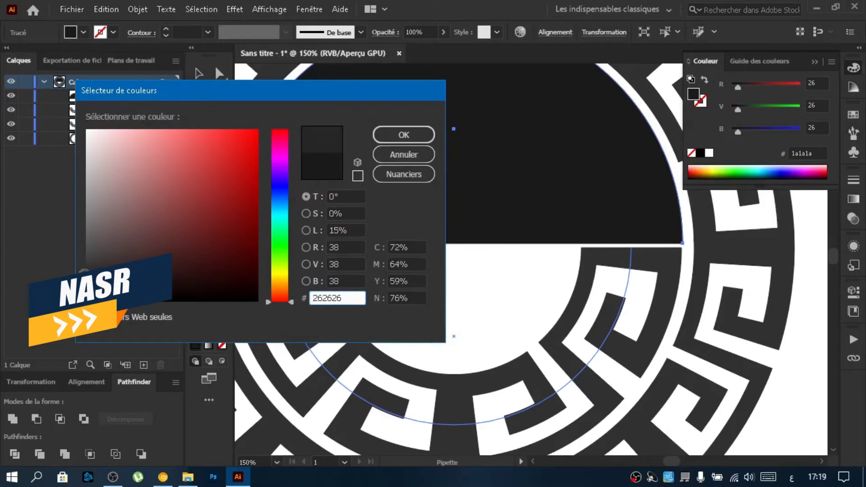
{"action": "left_click", "coordinate": [403, 135]}
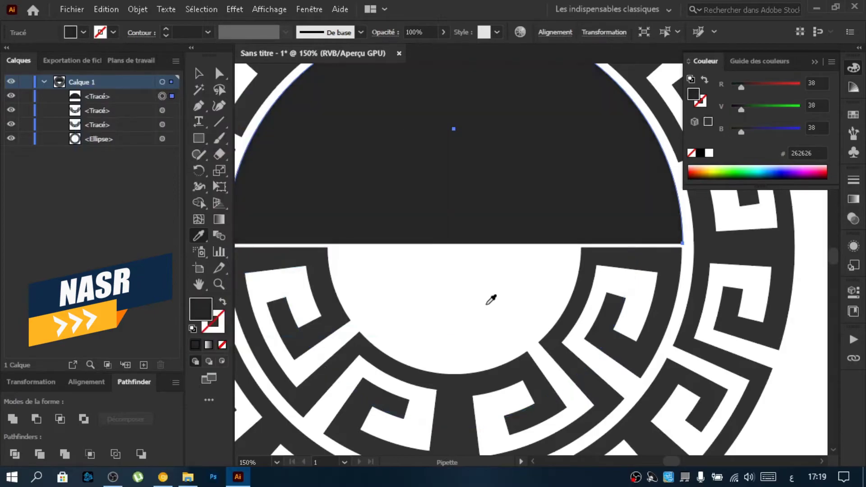
{"action": "key", "text": "ctrl+minus"}
{"action": "key", "text": "ctrl+minus"}
{"action": "key", "text": "ctrl+minus"}
{"action": "left_click", "coordinate": [601, 150], "text": "ctrl"}
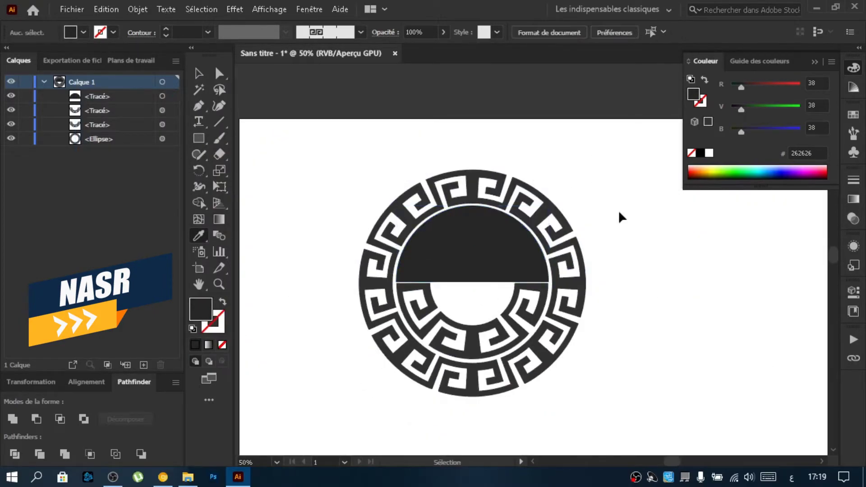
Step: Bring the emblem into view and select all contents of Calque 1 via its target circle
{"action": "scroll", "coordinate": [634, 239], "scroll_direction": "right", "scroll_amount": 2}
{"action": "scroll", "coordinate": [640, 234], "scroll_direction": "down", "scroll_amount": 2}
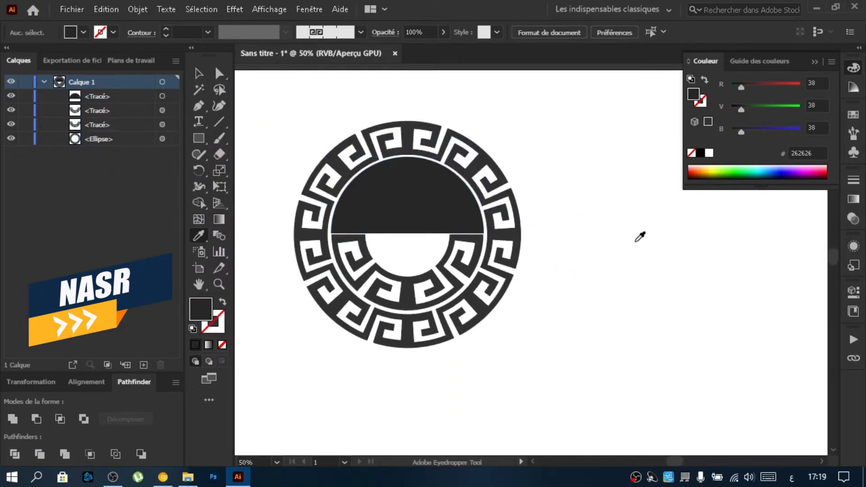
{"action": "scroll", "coordinate": [441, 213], "scroll_direction": "up", "scroll_amount": 1}
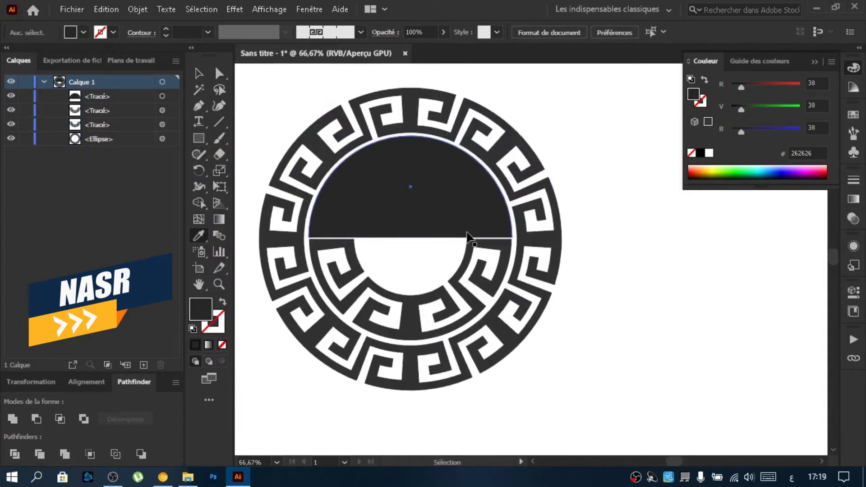
{"action": "scroll", "coordinate": [440, 213], "scroll_direction": "left", "scroll_amount": 2}
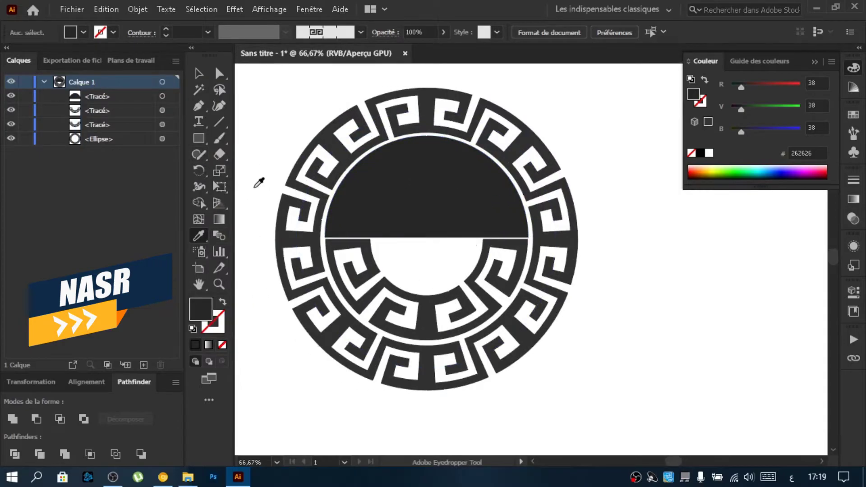
{"action": "scroll", "coordinate": [249, 182], "scroll_direction": "up", "scroll_amount": 1, "text": "alt"}
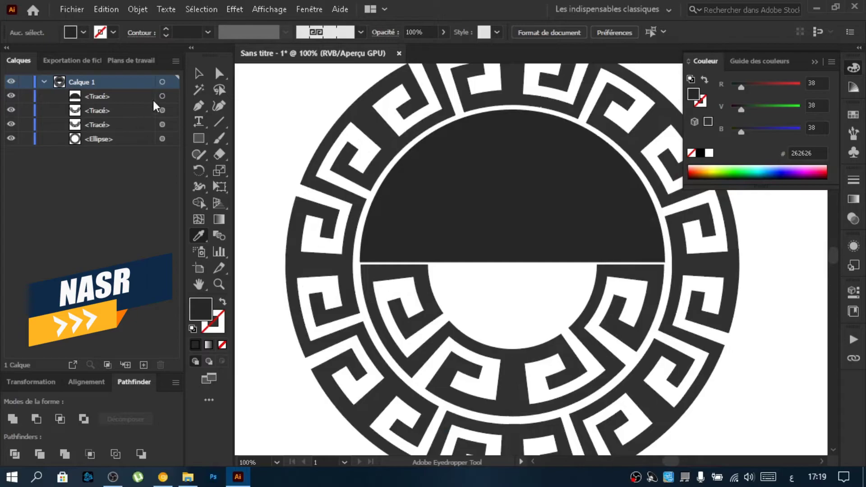
{"action": "left_click", "coordinate": [163, 83]}
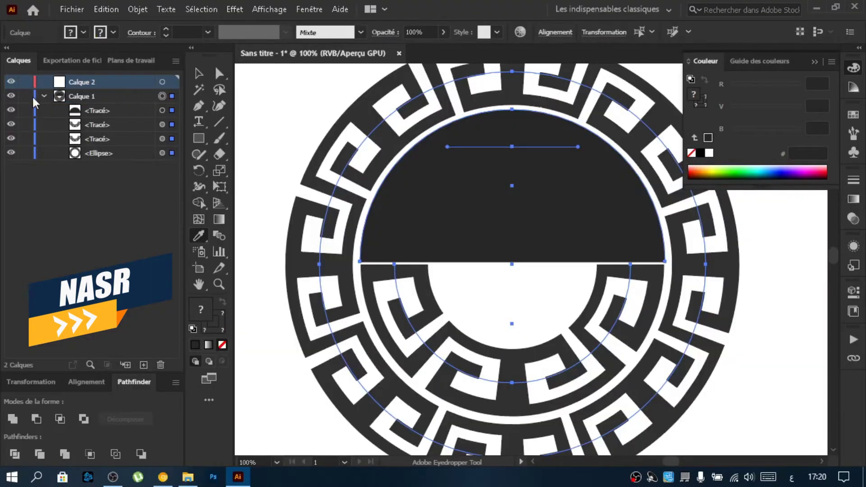
Step: Lock Calque 1 and draw a circle in the upper dark half-disc
{"action": "left_click", "coordinate": [26, 95]}
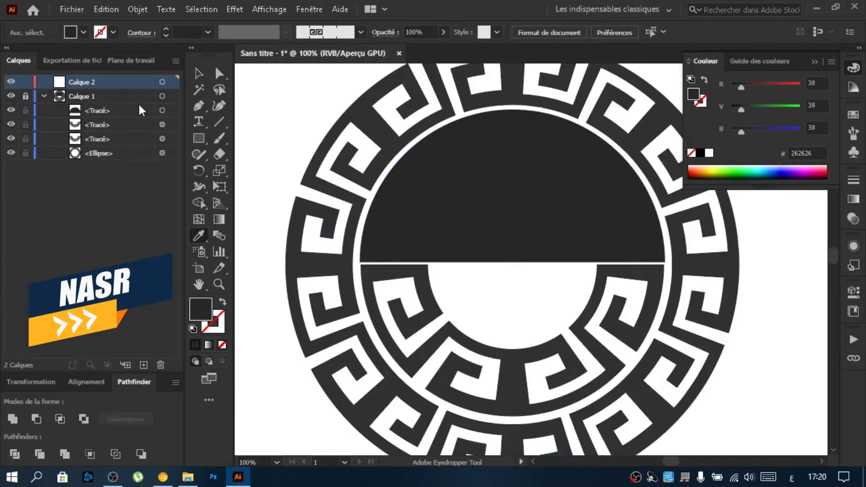
{"action": "left_click", "coordinate": [202, 134]}
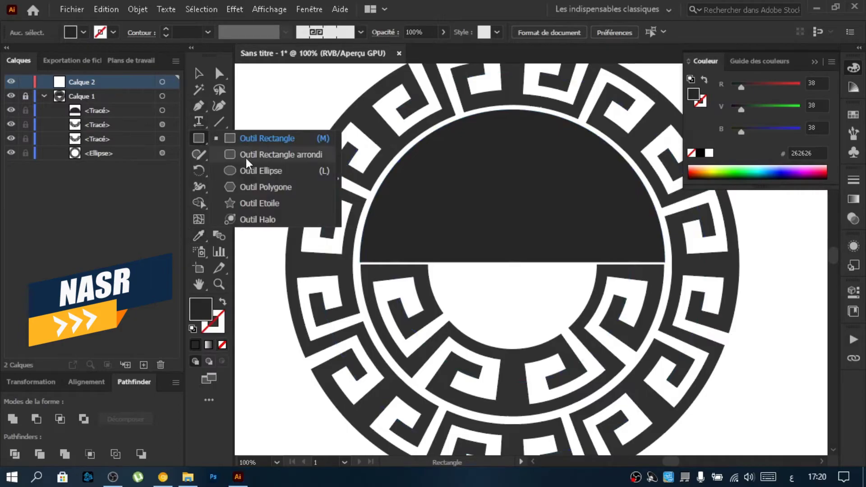
{"action": "left_click", "coordinate": [247, 172]}
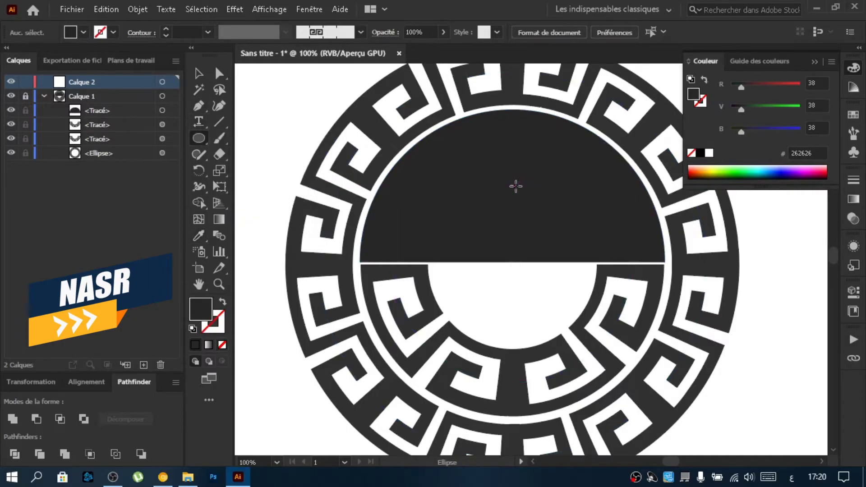
{"action": "left_click_drag", "start_coordinate": [516, 186], "coordinate": [547, 174]}
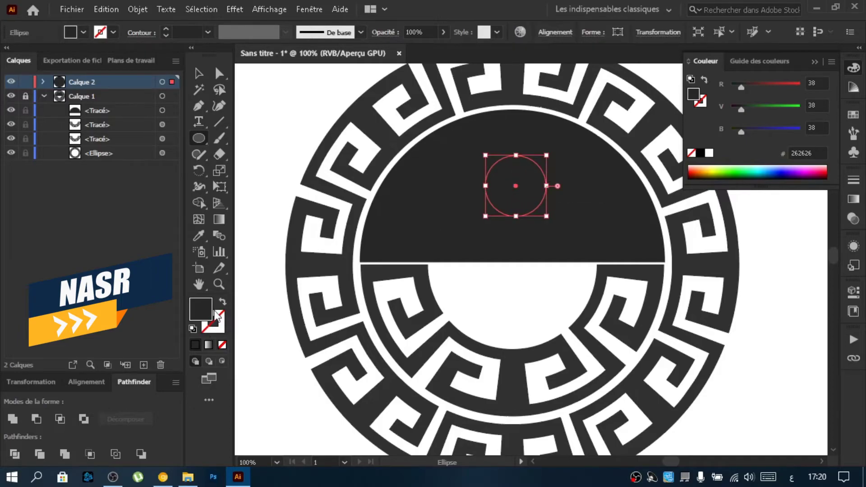
Step: Fill the circle white and shrink it around its centre to about 55 px
{"action": "left_click", "coordinate": [711, 153]}
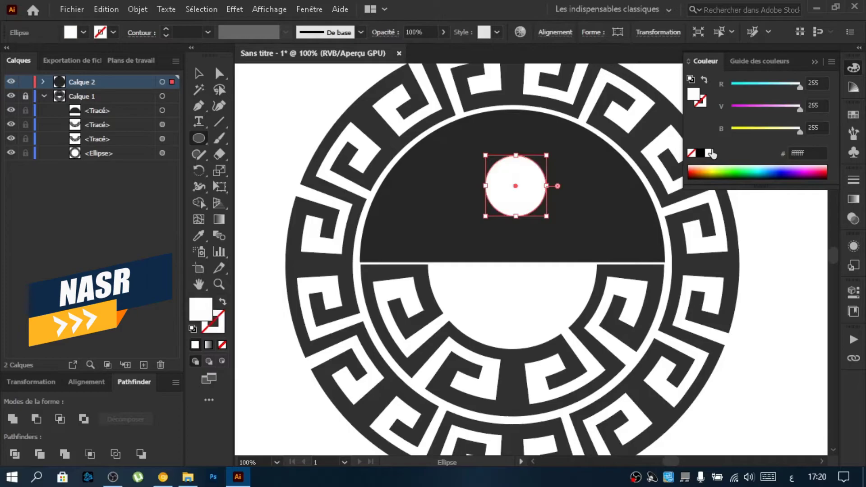
{"action": "scroll", "coordinate": [396, 172], "scroll_direction": "up", "scroll_amount": 2}
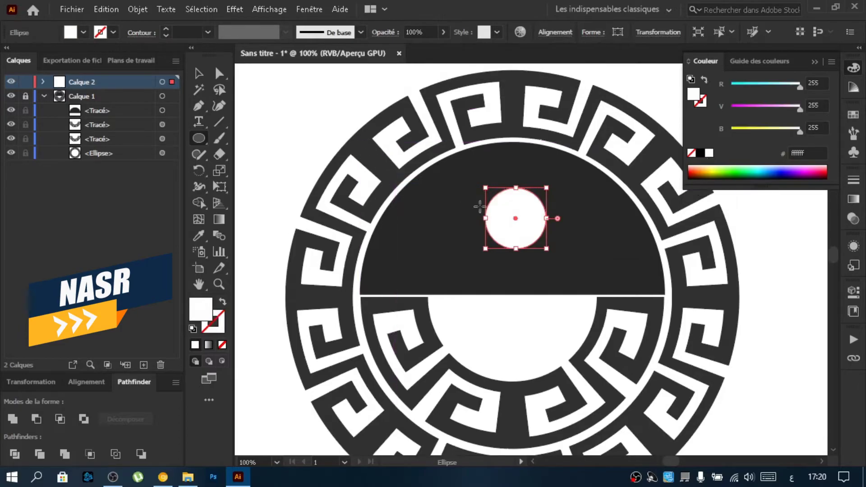
{"action": "scroll", "coordinate": [506, 207], "scroll_direction": "up", "scroll_amount": 1}
{"action": "scroll", "coordinate": [506, 207], "scroll_direction": "up", "scroll_amount": 1}
{"action": "left_click_drag", "start_coordinate": [585, 287], "coordinate": [577, 278]}
{"action": "scroll", "coordinate": [576, 275], "scroll_direction": "down", "scroll_amount": 2}
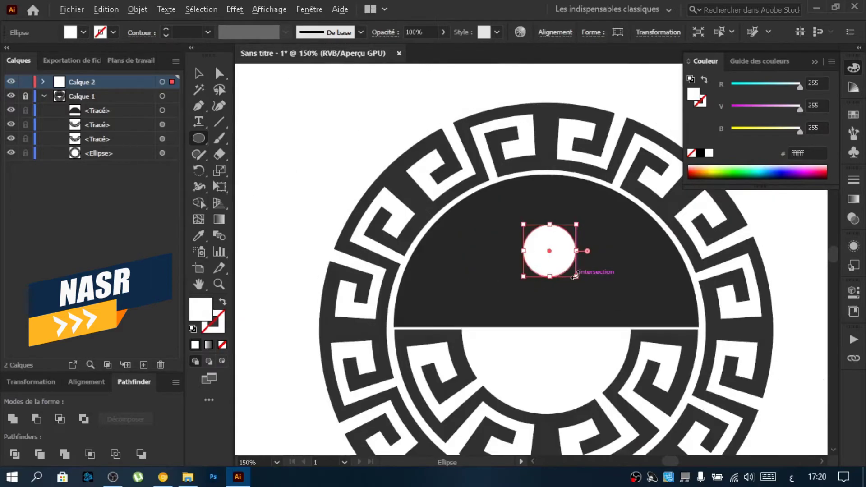
{"action": "left_click", "coordinate": [198, 73]}
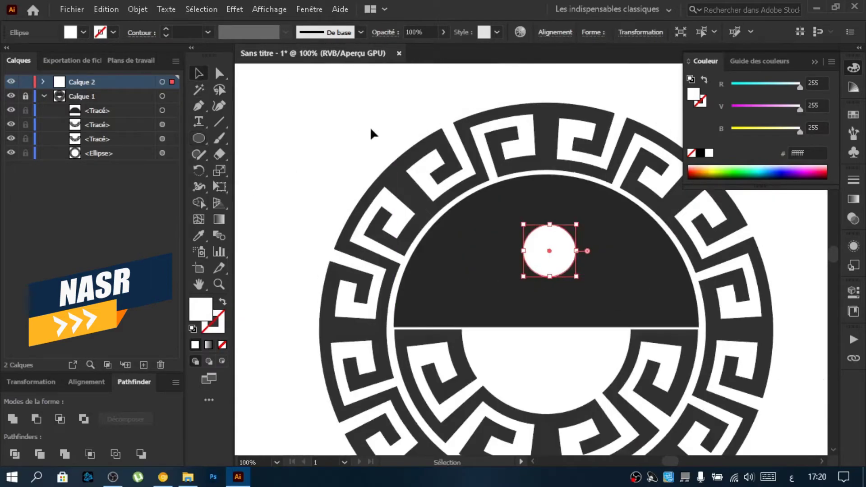
{"action": "left_click", "coordinate": [374, 135]}
Step: Draw a small thin rectangle inside the white circle
{"action": "scroll", "coordinate": [634, 236], "scroll_direction": "up", "scroll_amount": 3}
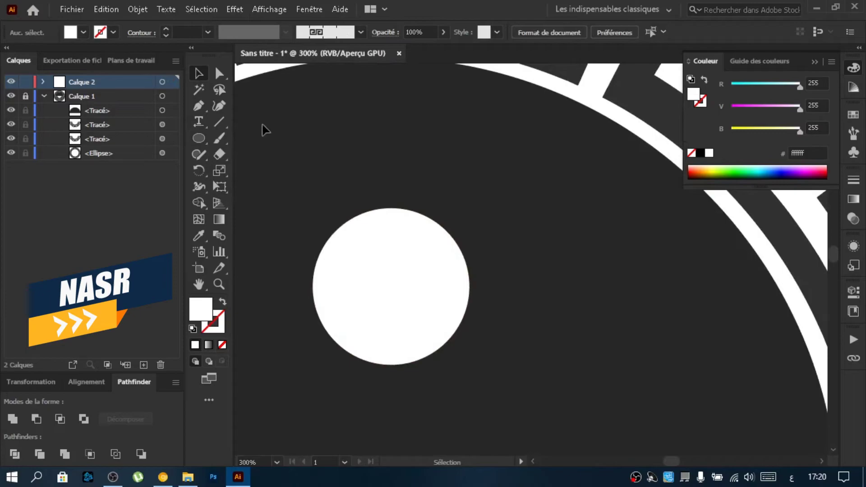
{"action": "left_click", "coordinate": [199, 139]}
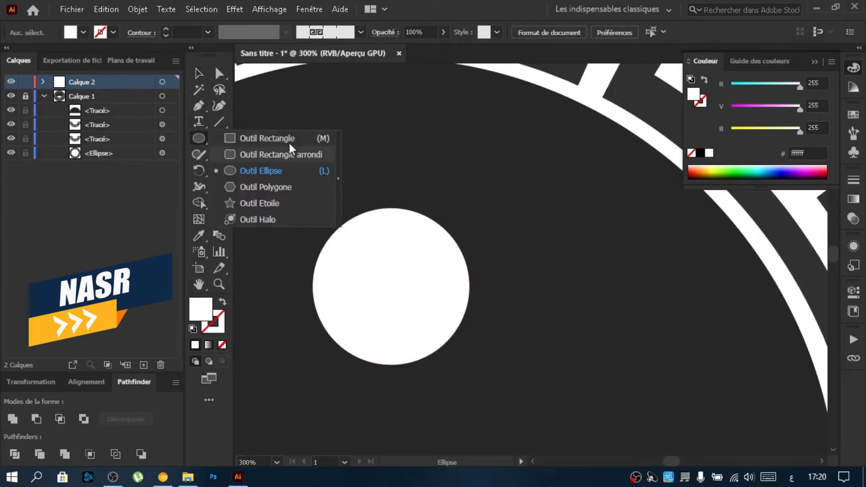
{"action": "left_click", "coordinate": [288, 140]}
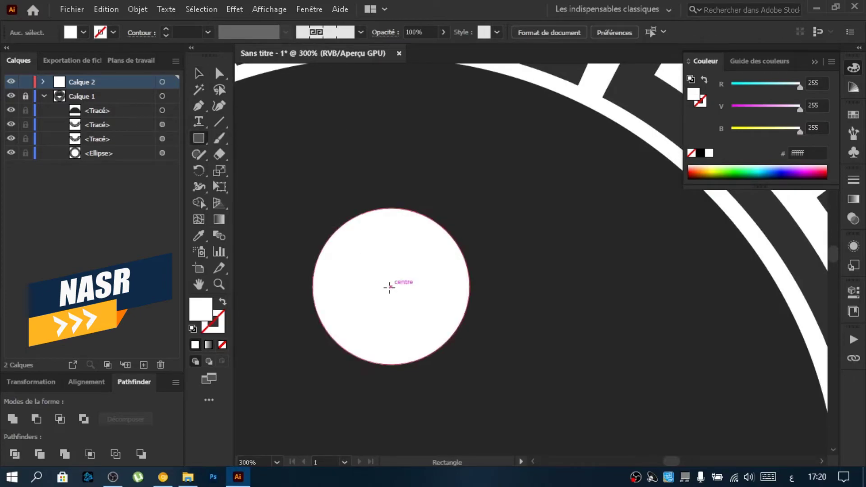
{"action": "left_click", "coordinate": [43, 82]}
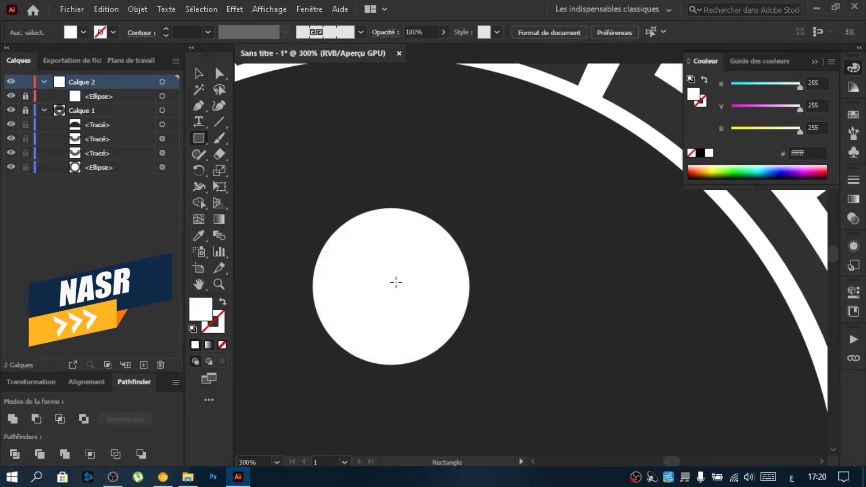
{"action": "left_click_drag", "start_coordinate": [390, 286], "coordinate": [433, 296]}
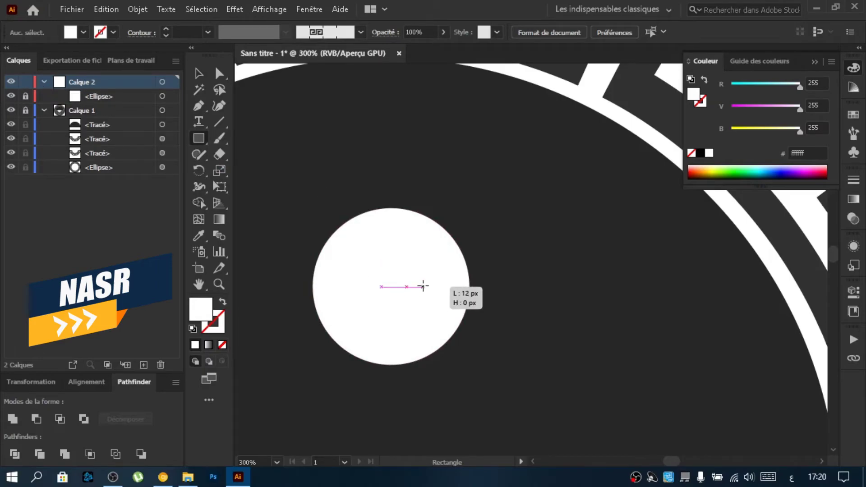
{"action": "left_click_drag", "start_coordinate": [433, 297], "coordinate": [434, 297]}
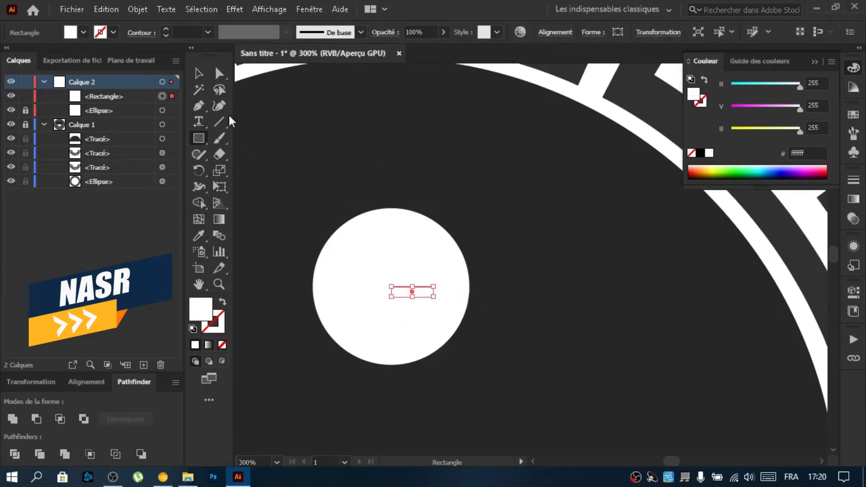
Step: Move the rectangle just right of the circle and round its corners into a pill
{"action": "left_click", "coordinate": [197, 72]}
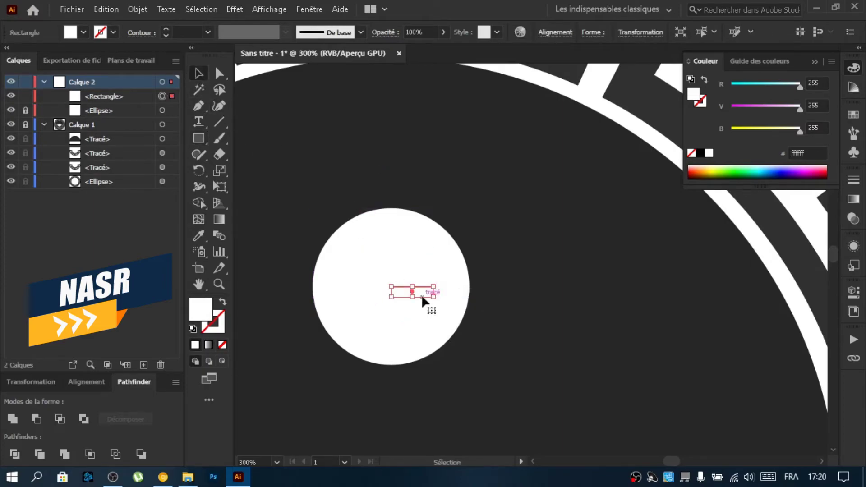
{"action": "left_click_drag", "start_coordinate": [421, 296], "coordinate": [497, 286]}
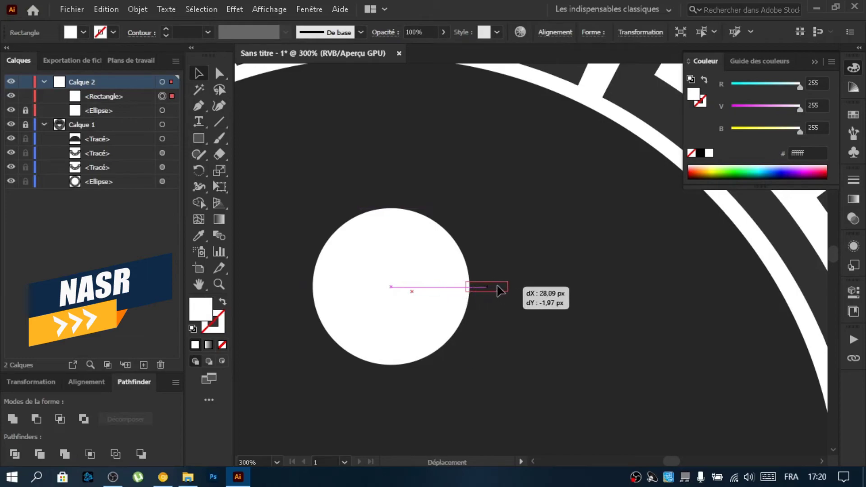
{"action": "left_click_drag", "start_coordinate": [500, 290], "coordinate": [516, 290]}
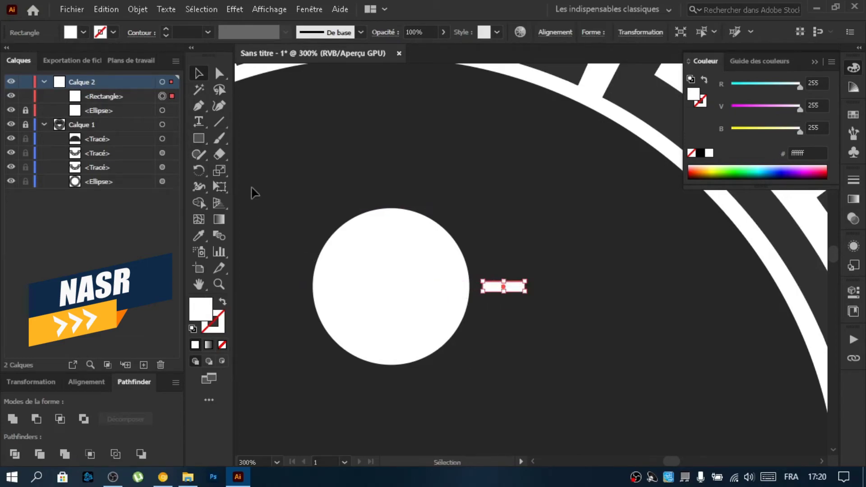
{"action": "left_click", "coordinate": [219, 74]}
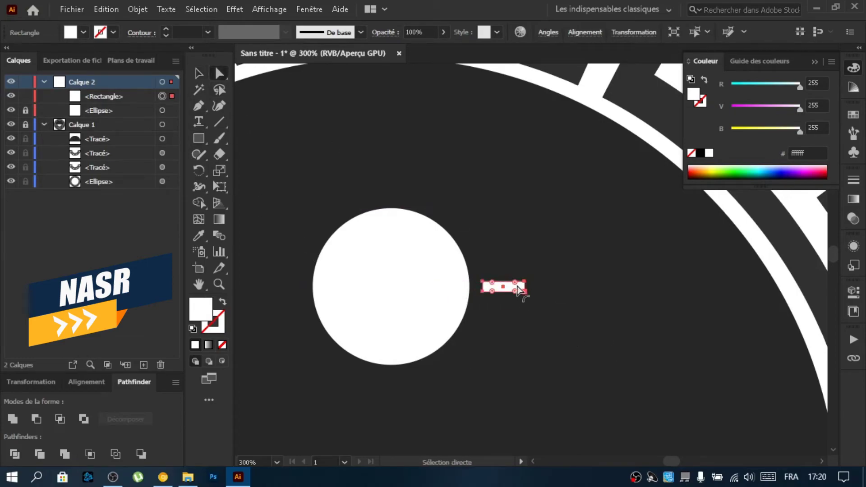
{"action": "left_click_drag", "start_coordinate": [516, 287], "coordinate": [493, 293]}
{"action": "scroll", "coordinate": [429, 199], "scroll_direction": "down", "scroll_amount": 3}
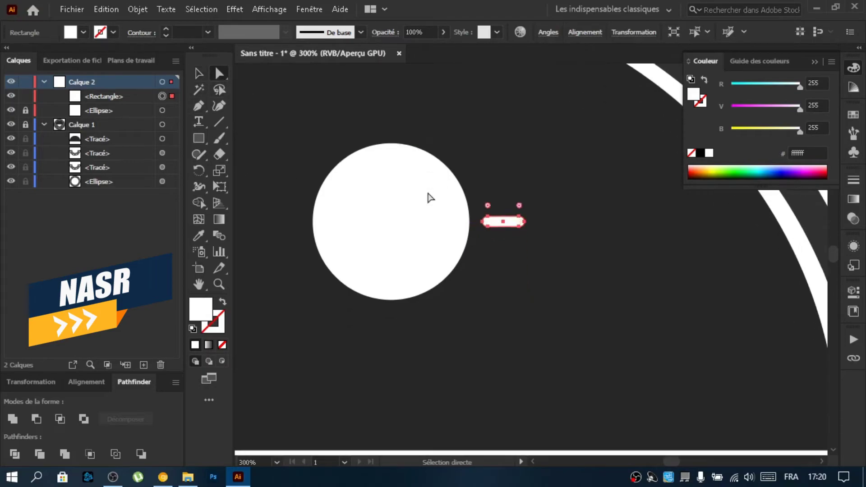
{"action": "scroll", "coordinate": [429, 199], "scroll_direction": "left", "scroll_amount": 3}
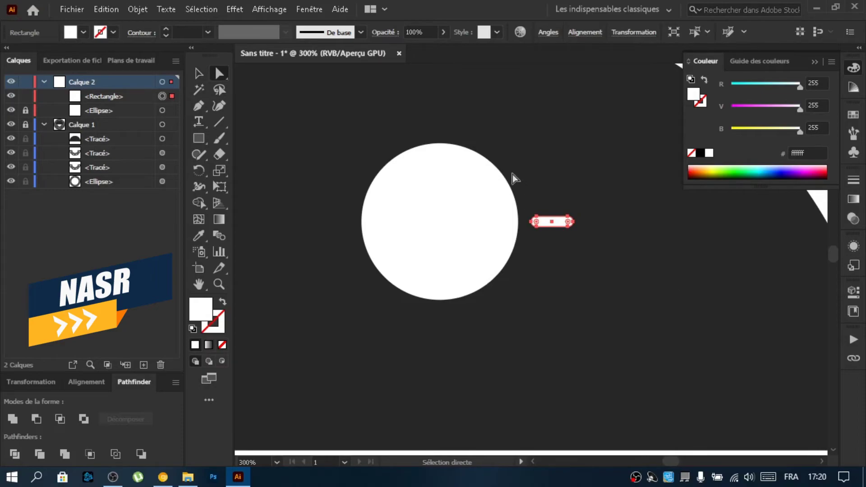
{"action": "scroll", "coordinate": [513, 176], "scroll_direction": "up", "scroll_amount": 3}
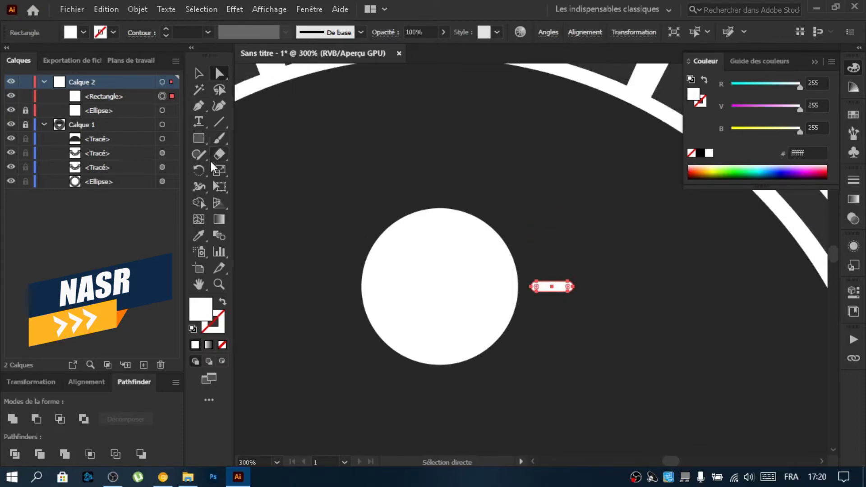
{"action": "left_click", "coordinate": [199, 170]}
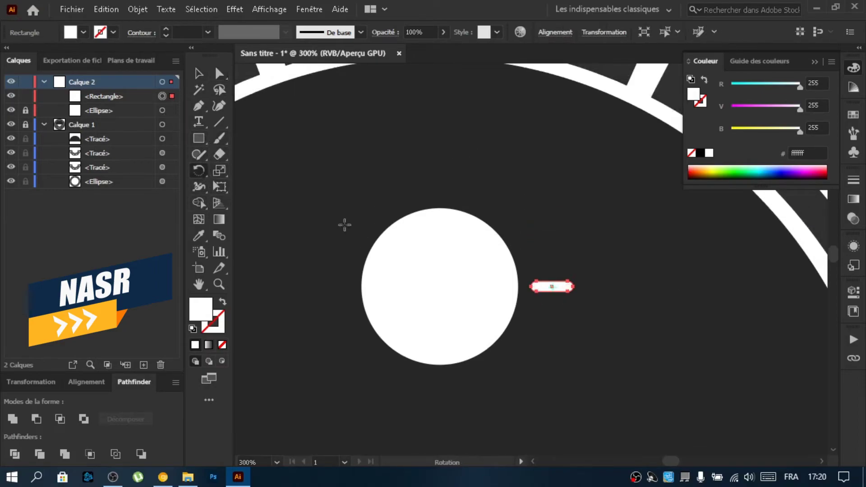
Step: Make a 45° rotated copy of the bar around the circle centre, then undo it
{"action": "left_click", "coordinate": [439, 287], "text": "alt"}
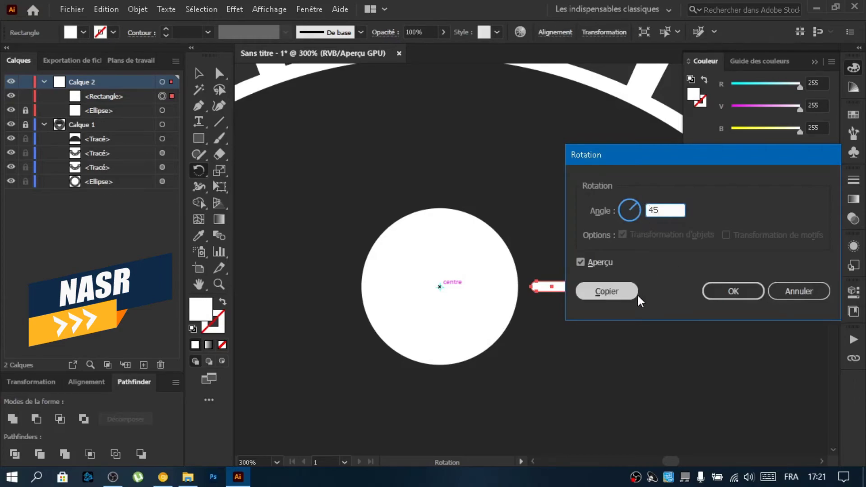
{"action": "left_click", "coordinate": [618, 292]}
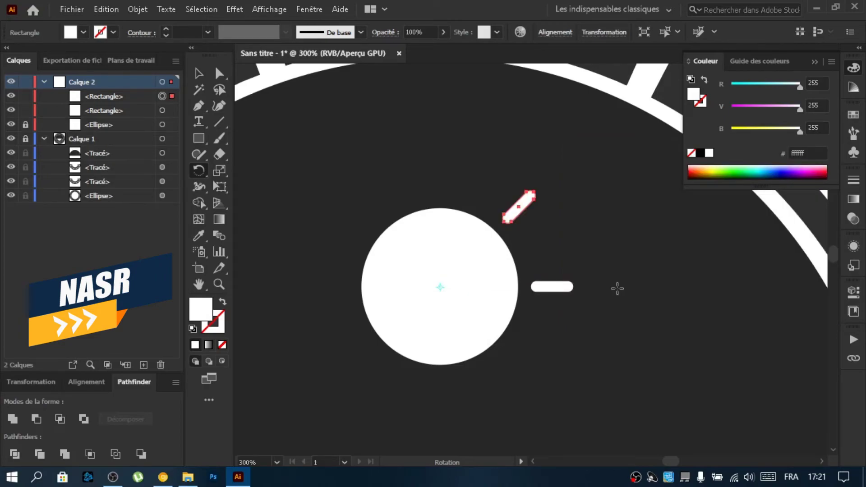
{"action": "key", "text": "ctrl+shift+a"}
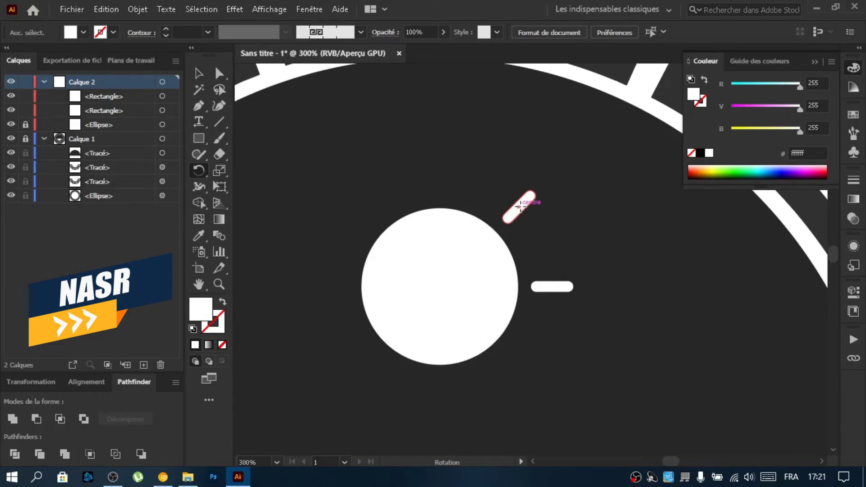
{"action": "key", "text": "ctrl"}
{"action": "right_click", "coordinate": [461, 169]}
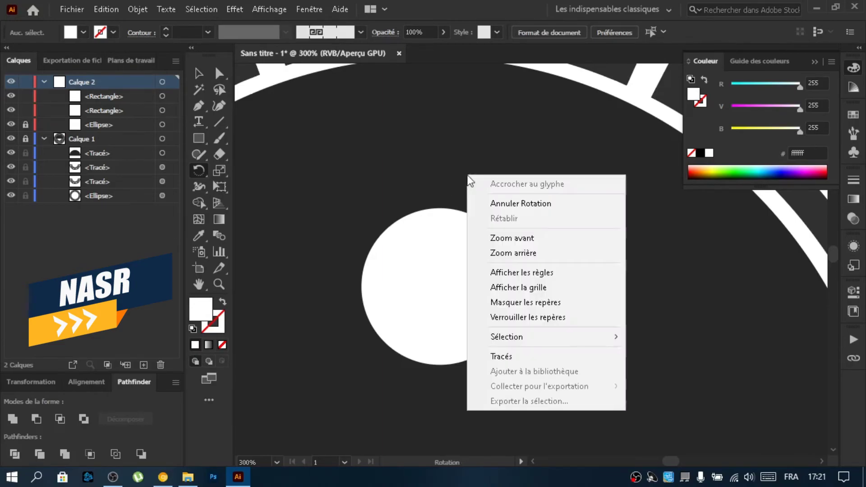
{"action": "left_click", "coordinate": [496, 201]}
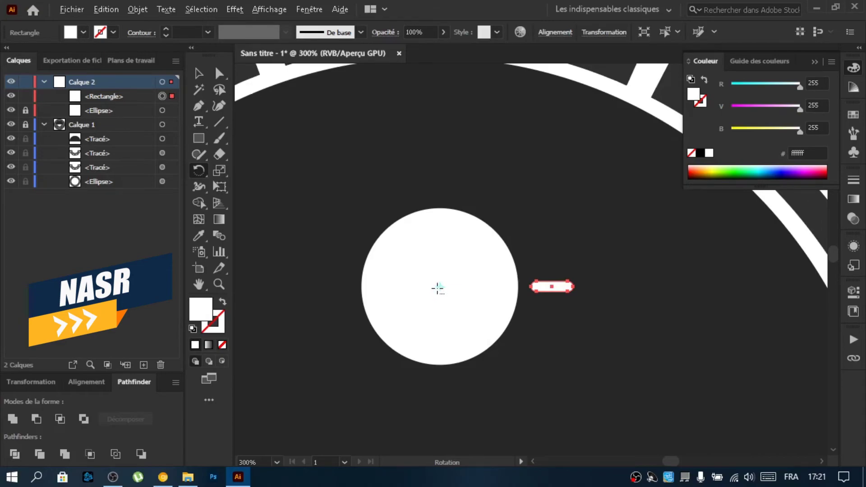
Step: Rotate a 45° copy of the bar around the circle centre and undo an accidental paste
{"action": "left_click", "coordinate": [438, 288], "text": "alt"}
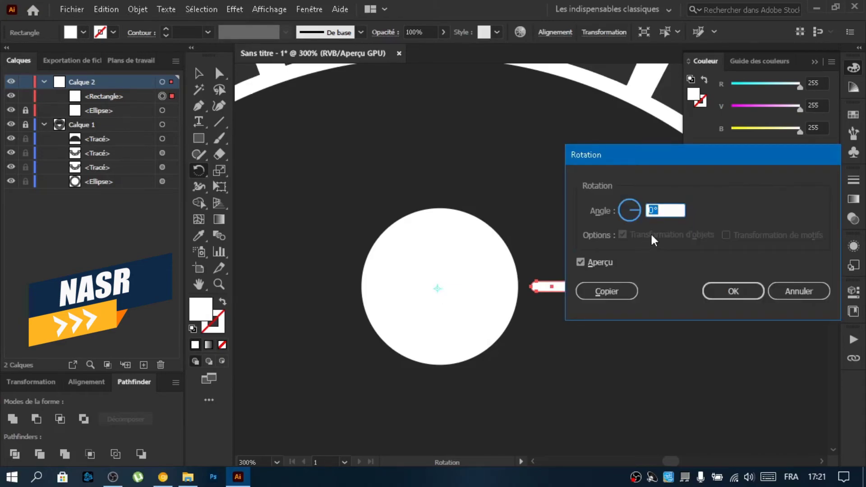
{"action": "type", "text": "45"}
{"action": "left_click", "coordinate": [614, 291]}
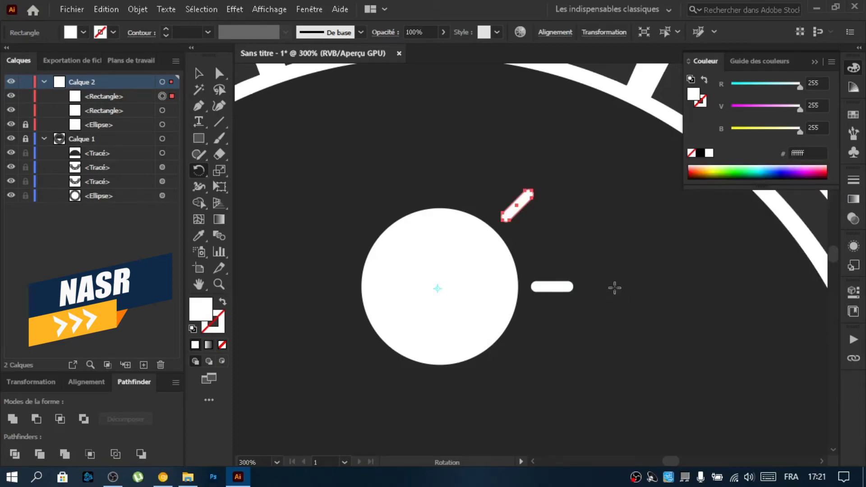
{"action": "key", "text": "ctrl"}
{"action": "right_click", "coordinate": [590, 255]}
{"action": "left_click", "coordinate": [586, 180]}
Step: Repeat the 45° rotated copy three times to complete the eight rounded rays
{"action": "key", "text": "ctrl+d"}
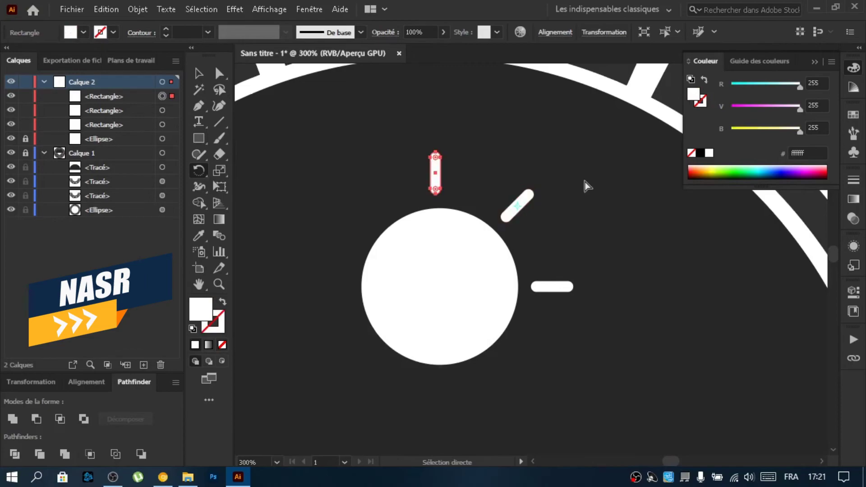
{"action": "key", "text": "ctrl+d"}
{"action": "key", "text": "ctrl+d"}
{"action": "key", "text": "ctrl+d"}
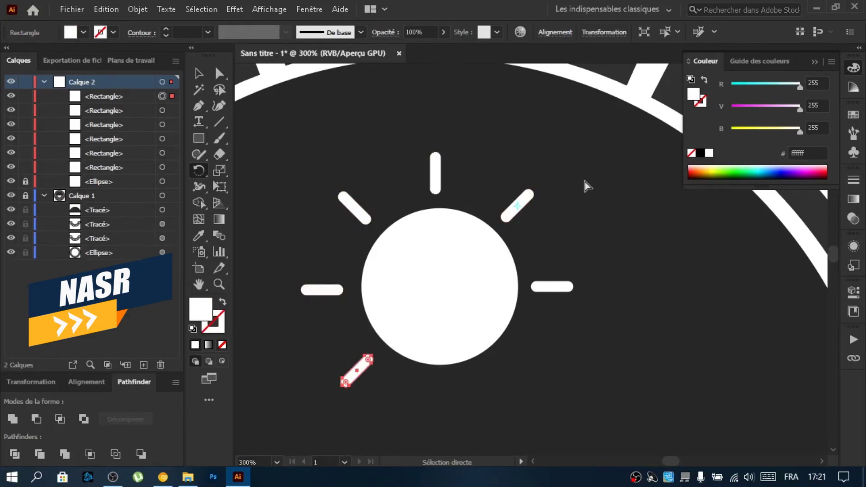
{"action": "key", "text": "ctrl+d"}
{"action": "key", "text": "ctrl+d"}
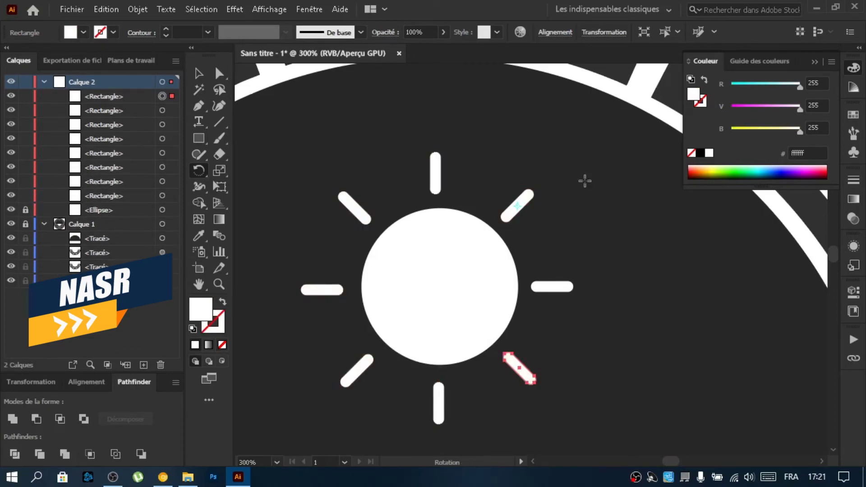
{"action": "scroll", "coordinate": [584, 181], "scroll_direction": "down", "scroll_amount": 4}
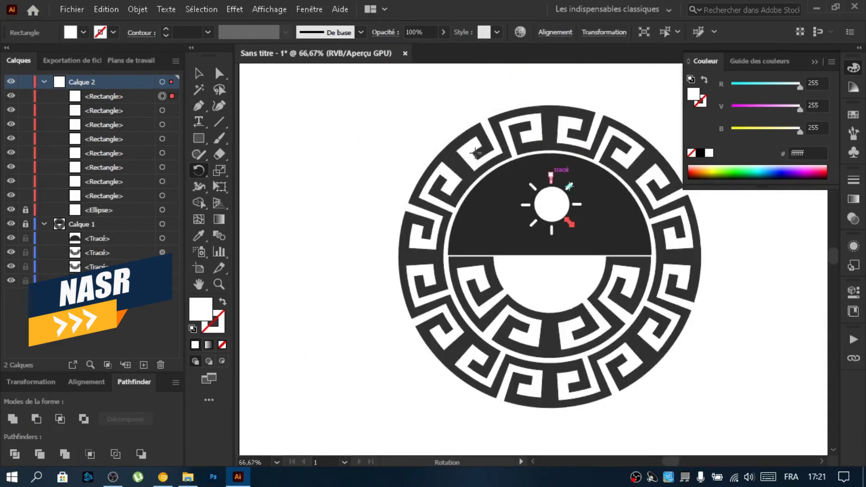
Step: Deselect the rays and pan the view around the sun
{"action": "left_click", "coordinate": [340, 140], "text": "ctrl"}
{"action": "scroll", "coordinate": [340, 139], "scroll_direction": "right", "scroll_amount": 2}
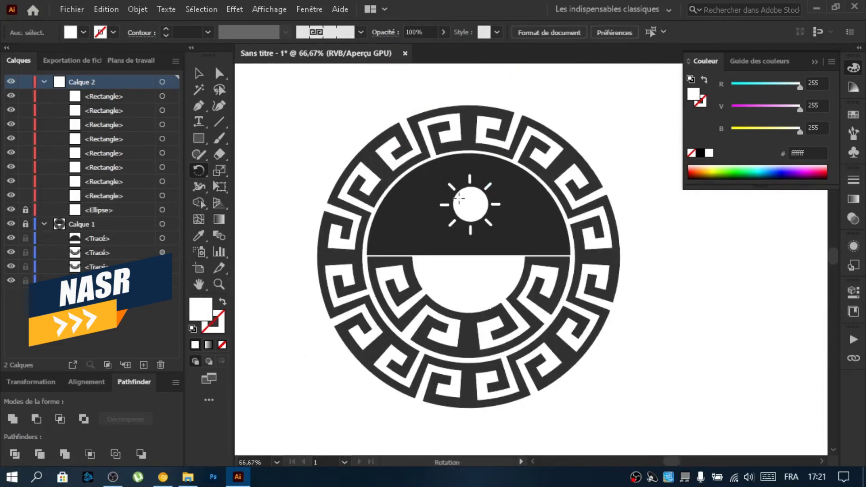
{"action": "scroll", "coordinate": [533, 204], "scroll_direction": "up", "scroll_amount": 1}
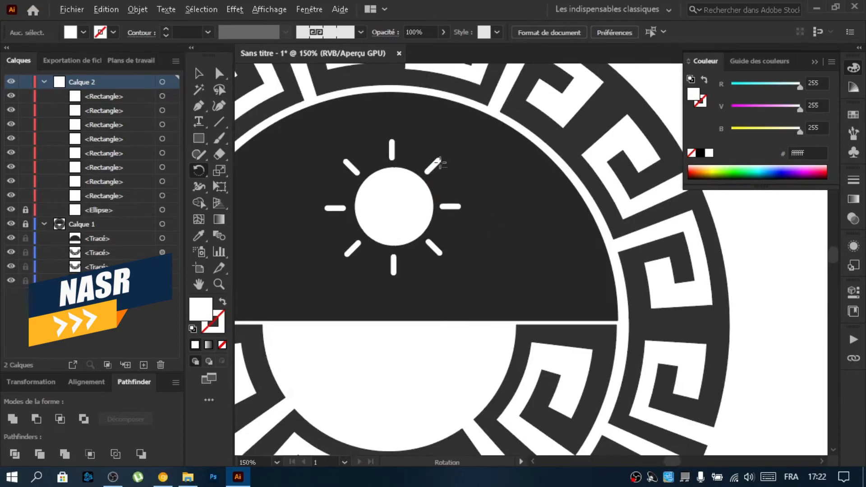
{"action": "scroll", "coordinate": [422, 153], "scroll_direction": "up", "scroll_amount": 1}
{"action": "scroll", "coordinate": [422, 153], "scroll_direction": "up", "scroll_amount": 1}
{"action": "scroll", "coordinate": [391, 170], "scroll_direction": "down", "scroll_amount": 1}
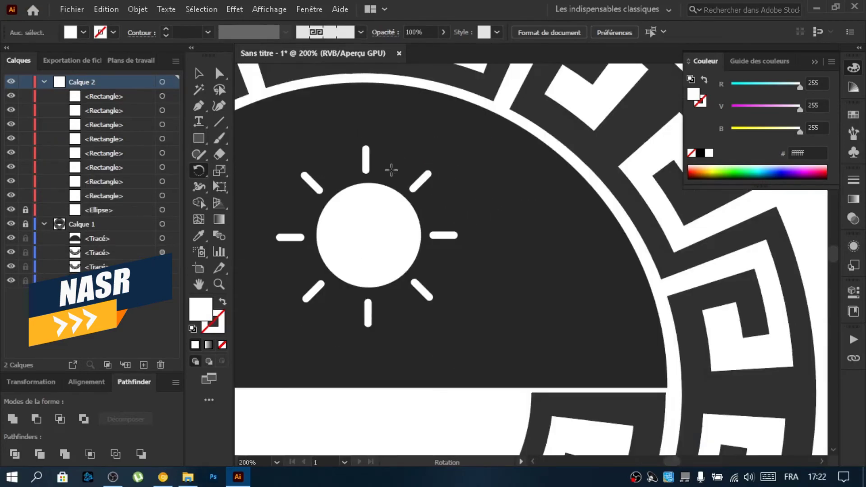
Step: Switch to the Ellipse tool and open its size dialog showing 68.9362 px
{"action": "left_click", "coordinate": [198, 140]}
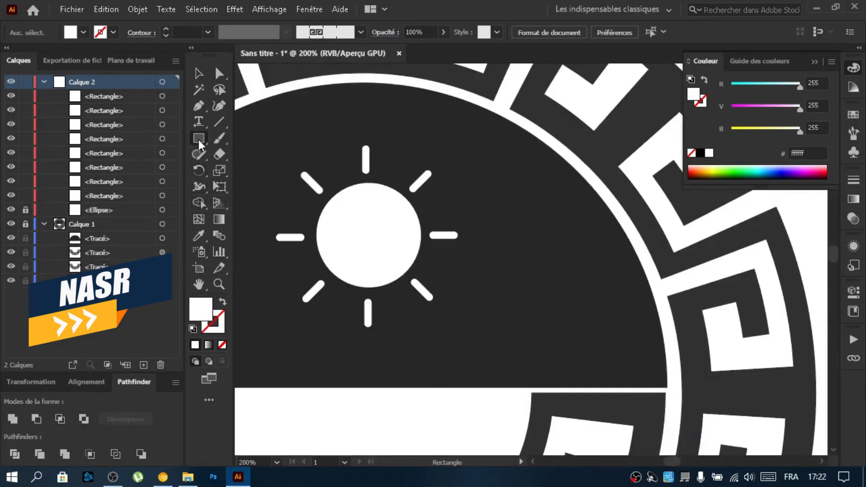
{"action": "left_click", "coordinate": [253, 172]}
{"action": "scroll", "coordinate": [431, 203], "scroll_direction": "up", "scroll_amount": 1}
{"action": "scroll", "coordinate": [433, 204], "scroll_direction": "up", "scroll_amount": 2}
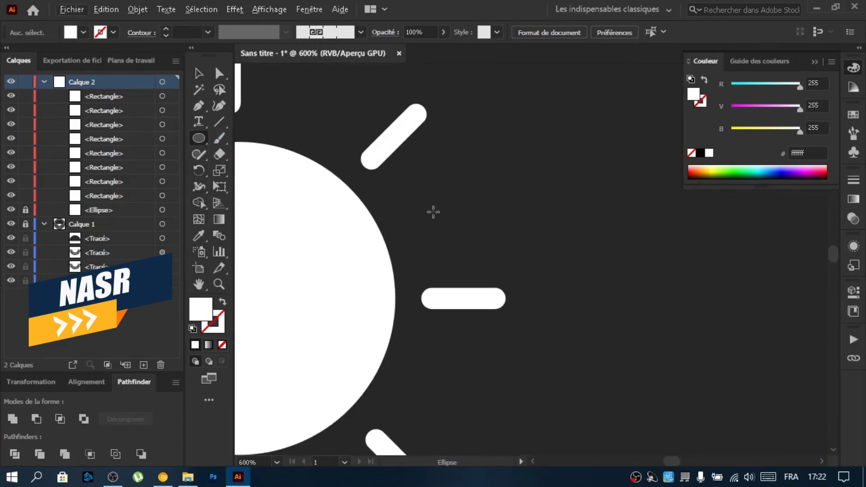
{"action": "scroll", "coordinate": [433, 214], "scroll_direction": "down", "scroll_amount": 1}
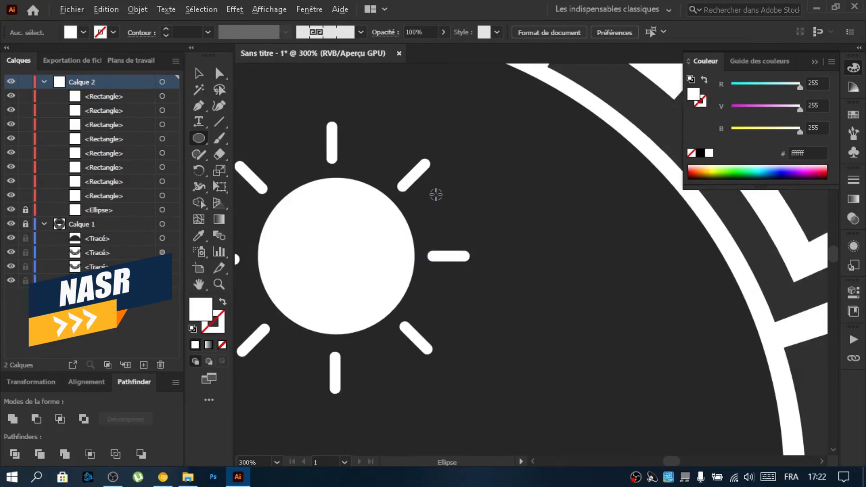
{"action": "scroll", "coordinate": [436, 194], "scroll_direction": "up", "scroll_amount": 2}
{"action": "left_click", "coordinate": [437, 221]}
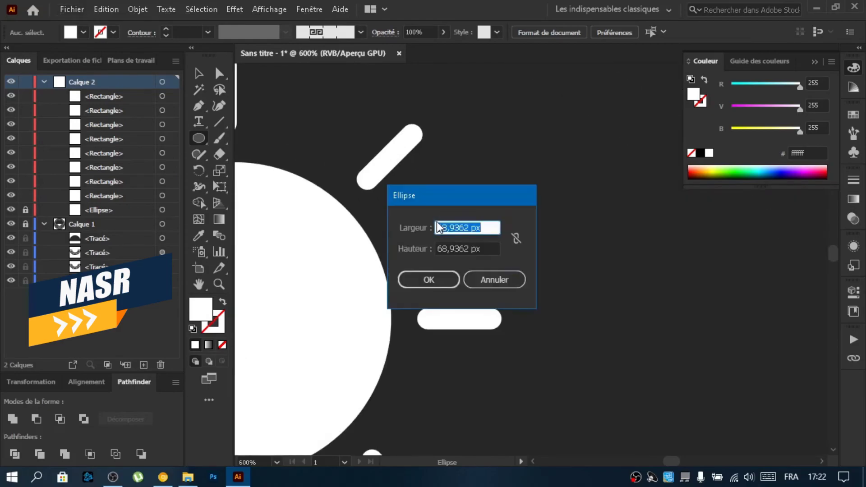
Step: Draw a small white dot, about 28 px, in a gap between two rays on the sun's right
{"action": "left_click", "coordinate": [438, 278]}
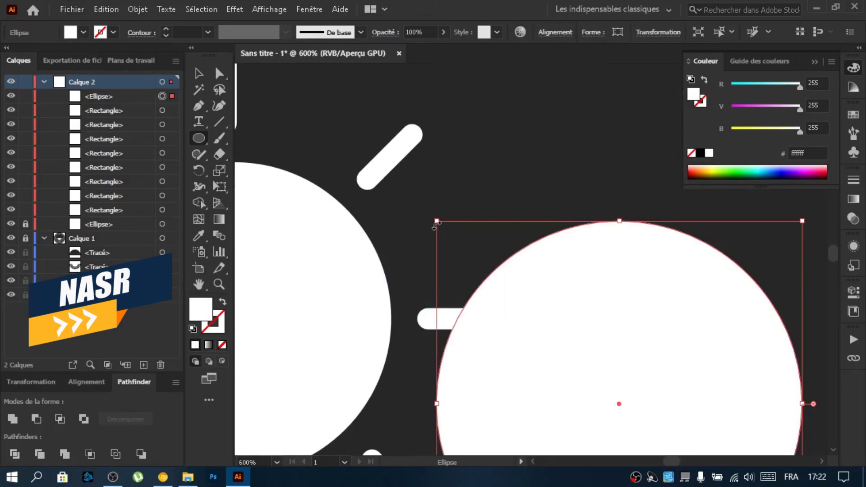
{"action": "mouse_move", "coordinate": [437, 221]}
{"action": "left_mouse_down"}
{"action": "mouse_move", "coordinate": [542, 297]}
{"action": "mouse_move", "coordinate": [543, 325]}
{"action": "mouse_move", "coordinate": [603, 386]}
{"action": "mouse_move", "coordinate": [443, 230]}
{"action": "left_mouse_up"}
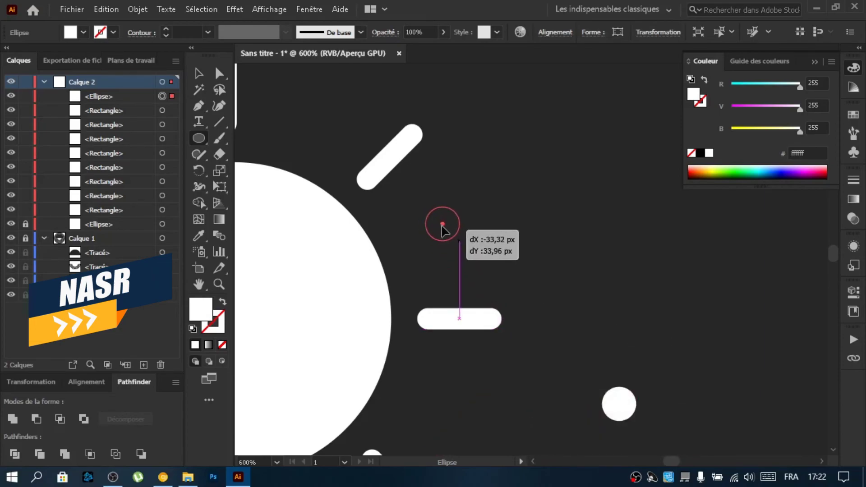
{"action": "left_click_drag", "start_coordinate": [443, 231], "coordinate": [443, 231]}
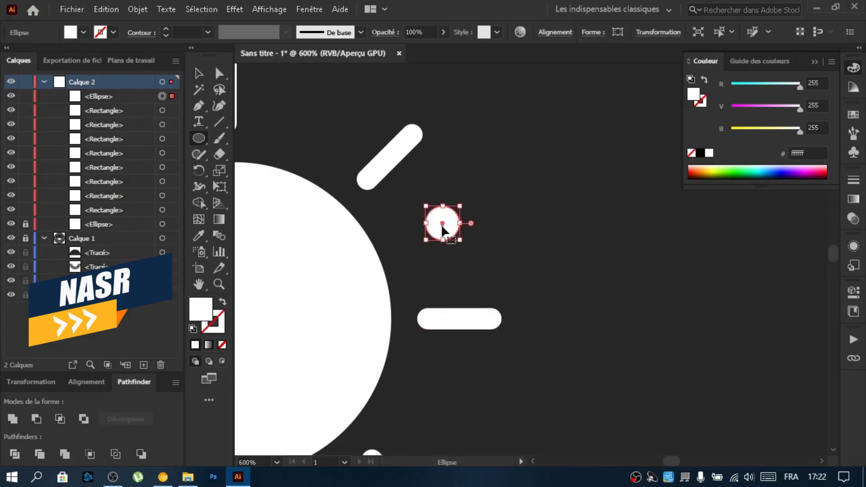
{"action": "scroll", "coordinate": [442, 228], "scroll_direction": "left", "scroll_amount": 5}
{"action": "scroll", "coordinate": [442, 228], "scroll_direction": "left", "scroll_amount": 4}
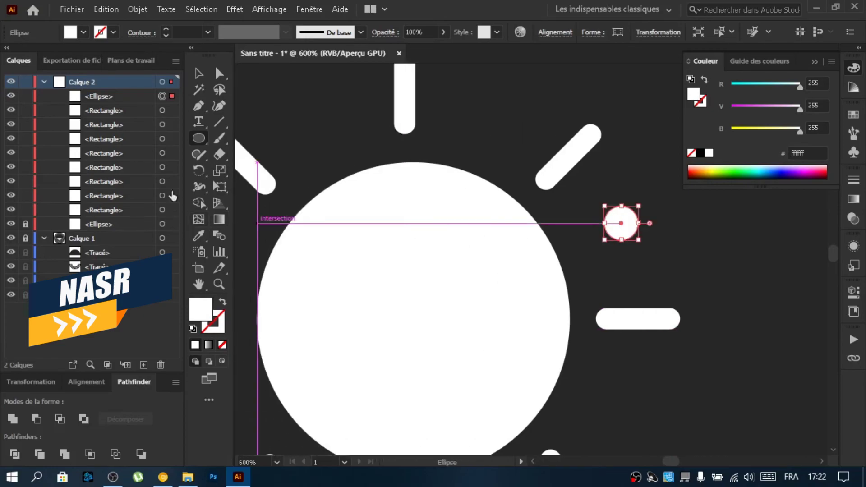
{"action": "left_click", "coordinate": [197, 172]}
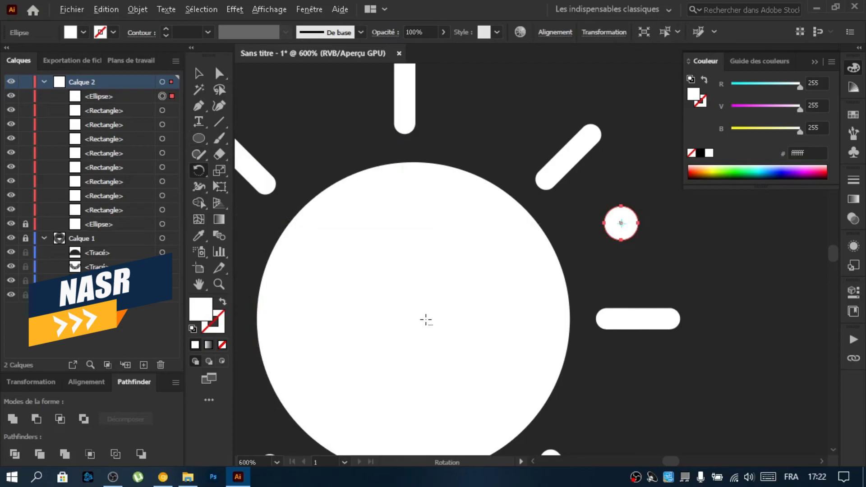
Step: Copy the dot at 45° around the sun centre and repeat to fill all eight gaps
{"action": "left_click", "coordinate": [413, 318], "text": "alt"}
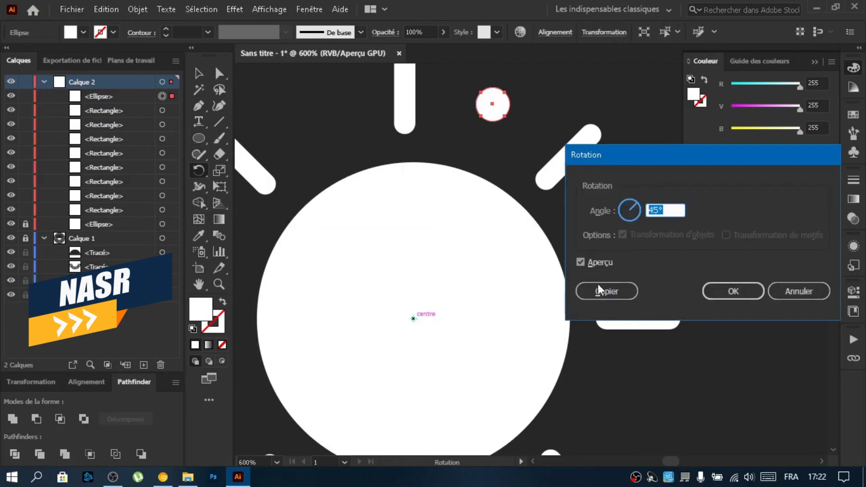
{"action": "left_click", "coordinate": [615, 293]}
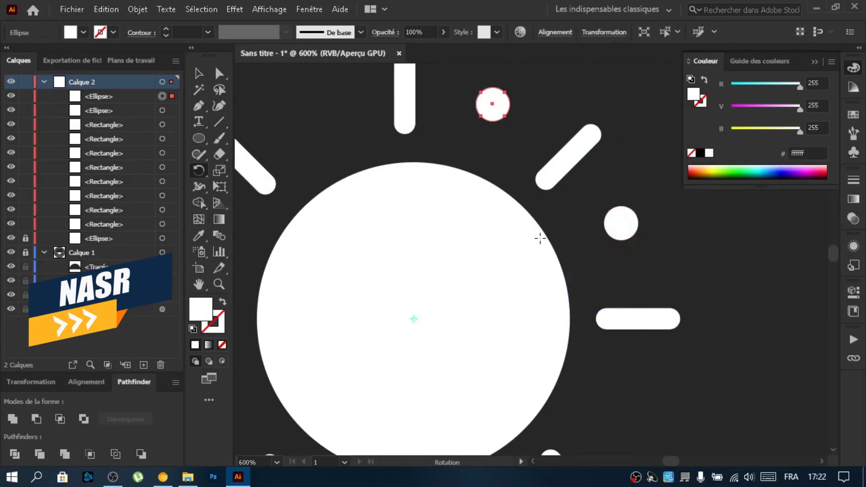
{"action": "scroll", "coordinate": [541, 238], "scroll_direction": "down", "scroll_amount": 3}
{"action": "key", "text": "ctrl"}
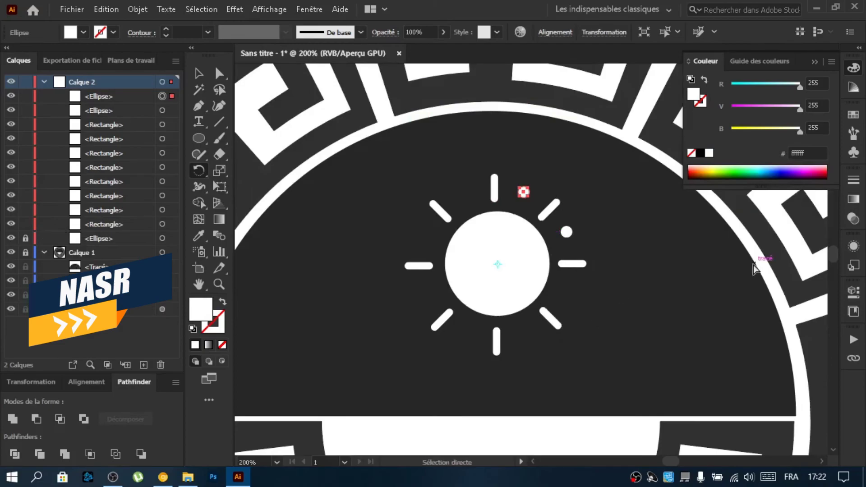
{"action": "key", "text": "ctrl+d"}
{"action": "key", "text": "ctrl+d"}
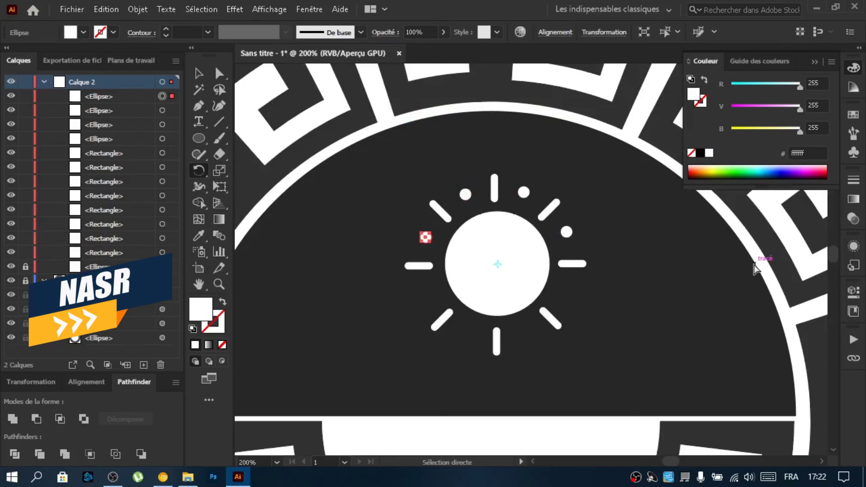
{"action": "key", "text": "ctrl+d"}
{"action": "key", "text": "ctrl+d"}
{"action": "key", "text": "ctrl+d"}
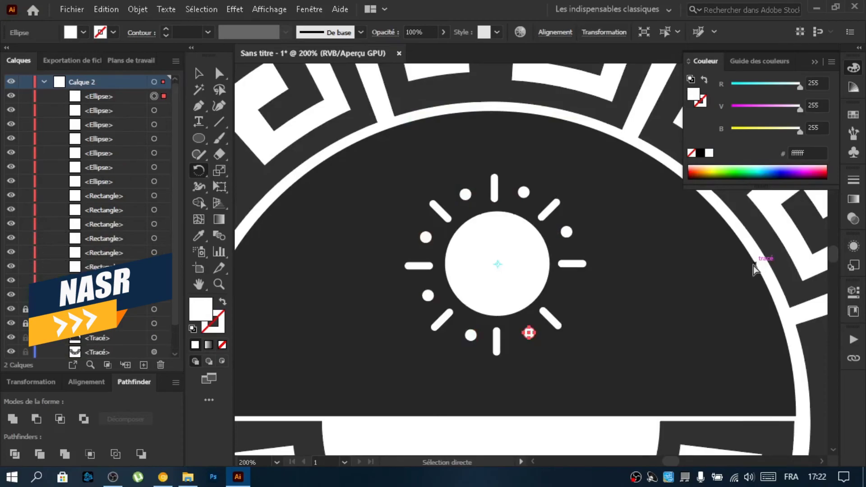
{"action": "key", "text": "ctrl+d"}
{"action": "scroll", "coordinate": [720, 271], "scroll_direction": "down", "scroll_amount": 1}
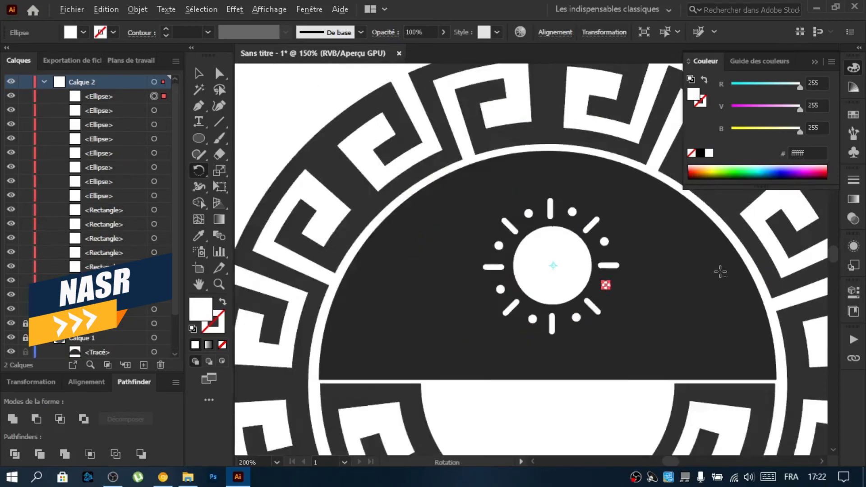
Step: Deselect everything, collapse Calque 2, and expand and unlock Calque 1
{"action": "scroll", "coordinate": [721, 271], "scroll_direction": "down", "scroll_amount": 2}
{"action": "scroll", "coordinate": [571, 259], "scroll_direction": "down", "scroll_amount": 1}
{"action": "scroll", "coordinate": [572, 259], "scroll_direction": "down", "scroll_amount": 1}
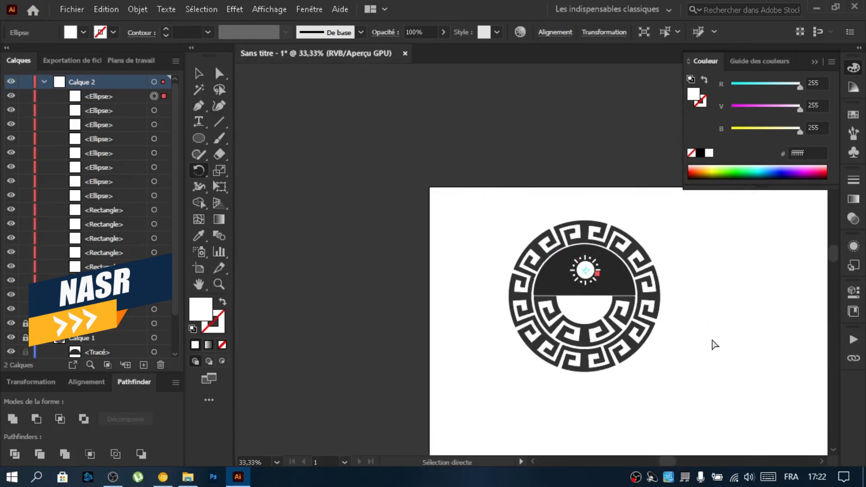
{"action": "scroll", "coordinate": [715, 345], "scroll_direction": "right", "scroll_amount": 2}
{"action": "scroll", "coordinate": [672, 304], "scroll_direction": "right", "scroll_amount": 2}
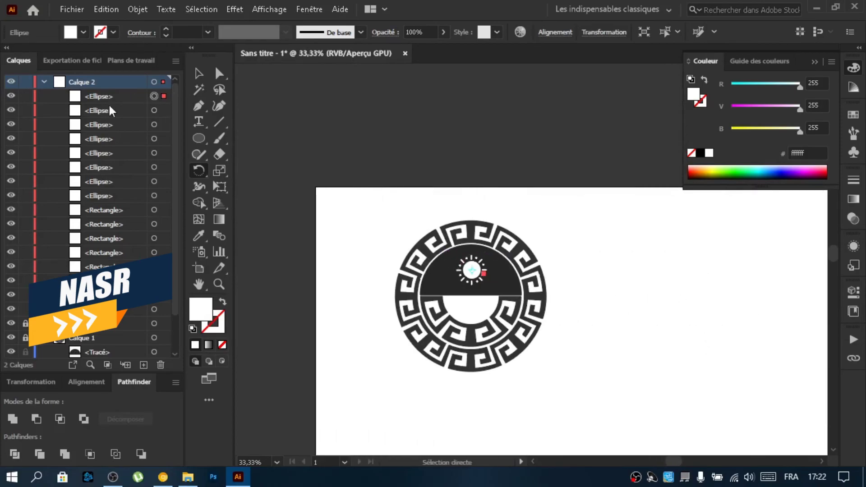
{"action": "key", "text": "ctrl+shift+a"}
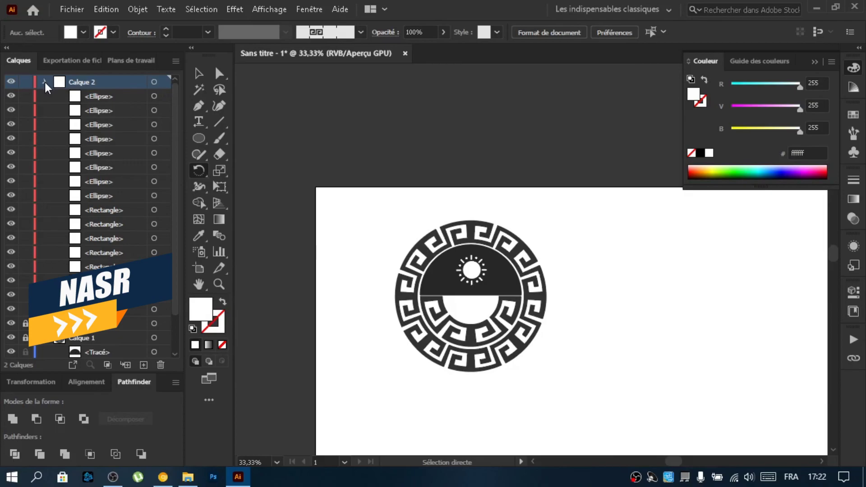
{"action": "left_click", "coordinate": [44, 82]}
{"action": "left_click", "coordinate": [43, 96]}
{"action": "left_click", "coordinate": [25, 96]}
Step: Marquee-select the whole emblem, move it right and down, then deselect it
{"action": "left_click", "coordinate": [198, 74]}
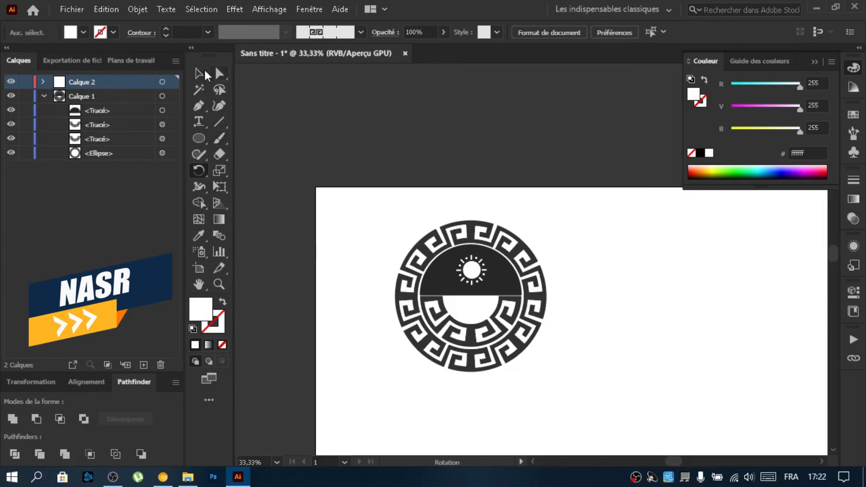
{"action": "mouse_move", "coordinate": [350, 195]}
{"action": "left_mouse_down"}
{"action": "mouse_move", "coordinate": [524, 370]}
{"action": "mouse_move", "coordinate": [612, 408]}
{"action": "left_mouse_up"}
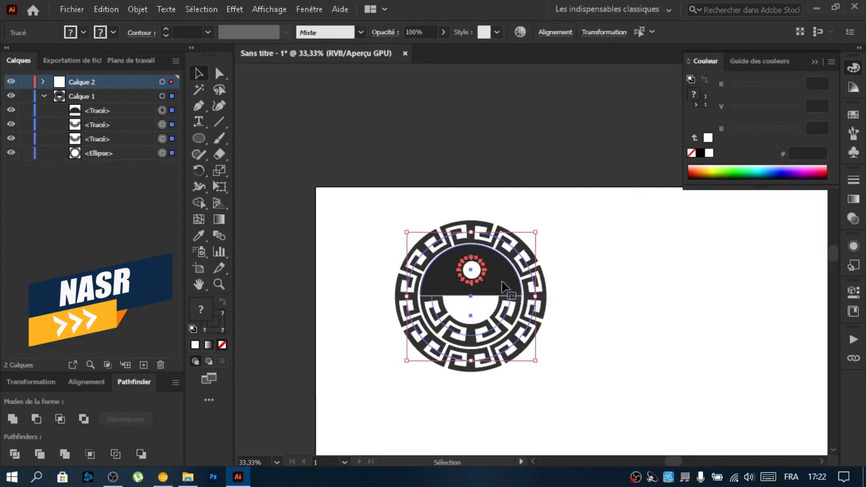
{"action": "left_click_drag", "start_coordinate": [516, 293], "coordinate": [643, 332]}
{"action": "scroll", "coordinate": [638, 250], "scroll_direction": "right", "scroll_amount": 3}
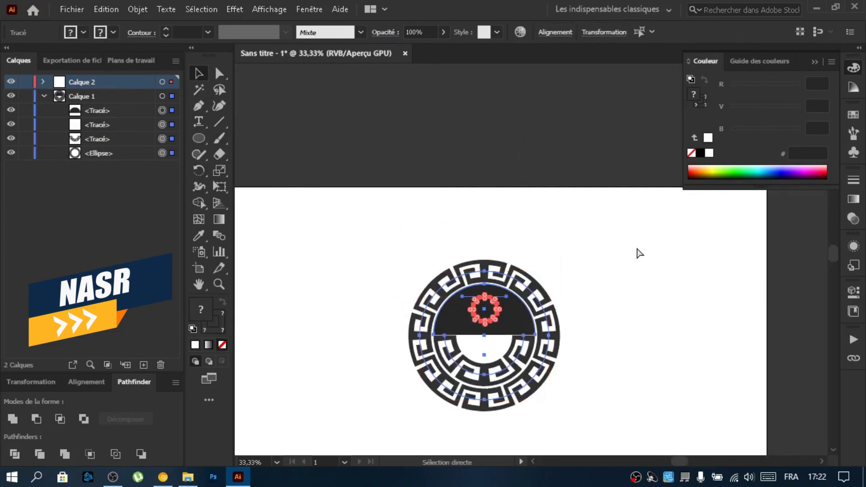
{"action": "scroll", "coordinate": [637, 245], "scroll_direction": "down", "scroll_amount": 2}
{"action": "scroll", "coordinate": [641, 302], "scroll_direction": "up", "scroll_amount": 1}
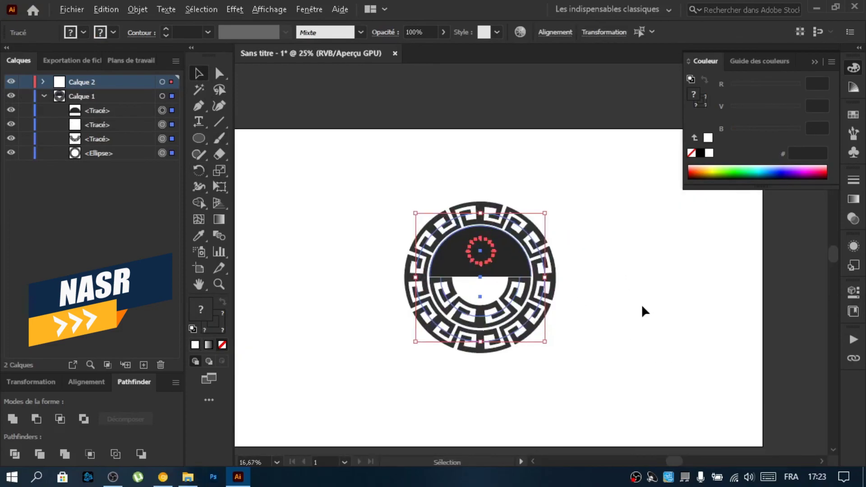
{"action": "scroll", "coordinate": [641, 303], "scroll_direction": "up", "scroll_amount": 1}
{"action": "left_click", "coordinate": [608, 295]}
Step: Pan the view and expand Calque 2 to list its shapes
{"action": "scroll", "coordinate": [607, 295], "scroll_direction": "up", "scroll_amount": 1}
{"action": "scroll", "coordinate": [608, 295], "scroll_direction": "up", "scroll_amount": 1}
{"action": "scroll", "coordinate": [608, 295], "scroll_direction": "left", "scroll_amount": 1}
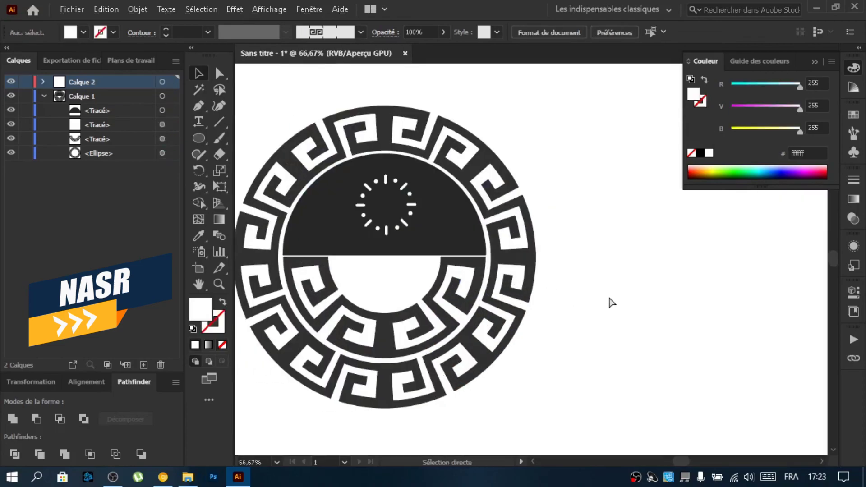
{"action": "left_click", "coordinate": [43, 82]}
{"action": "scroll", "coordinate": [101, 212], "scroll_direction": "down", "scroll_amount": 2}
{"action": "scroll", "coordinate": [101, 212], "scroll_direction": "up", "scroll_amount": 2}
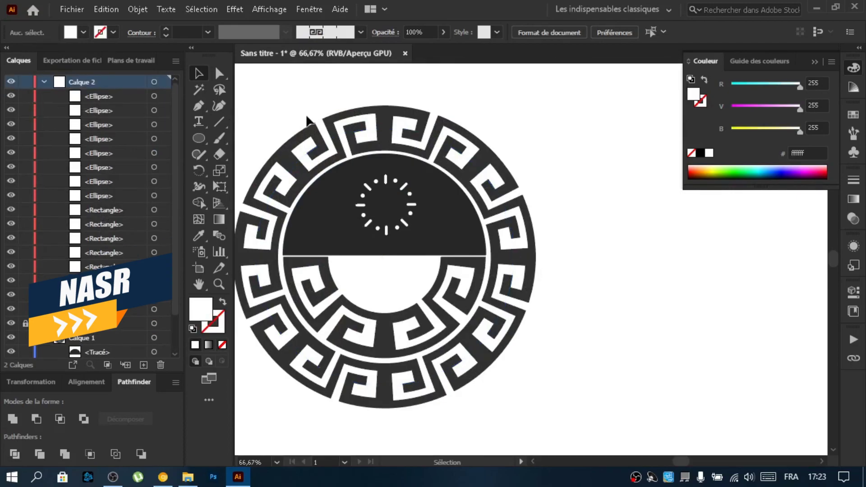
Step: Undo the last move of the emblem
{"action": "right_click", "coordinate": [307, 116]}
{"action": "left_click", "coordinate": [331, 134]}
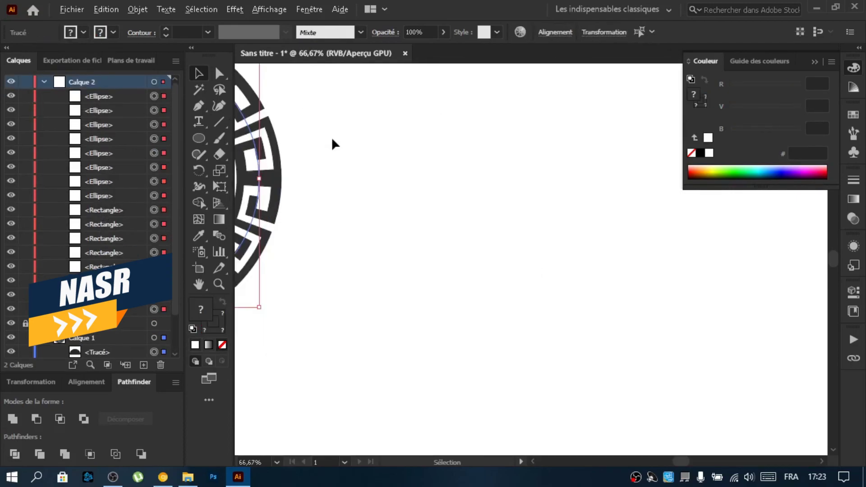
{"action": "scroll", "coordinate": [332, 138], "scroll_direction": "down", "scroll_amount": 5}
{"action": "scroll", "coordinate": [262, 107], "scroll_direction": "up", "scroll_amount": 3}
{"action": "scroll", "coordinate": [262, 108], "scroll_direction": "up", "scroll_amount": 4}
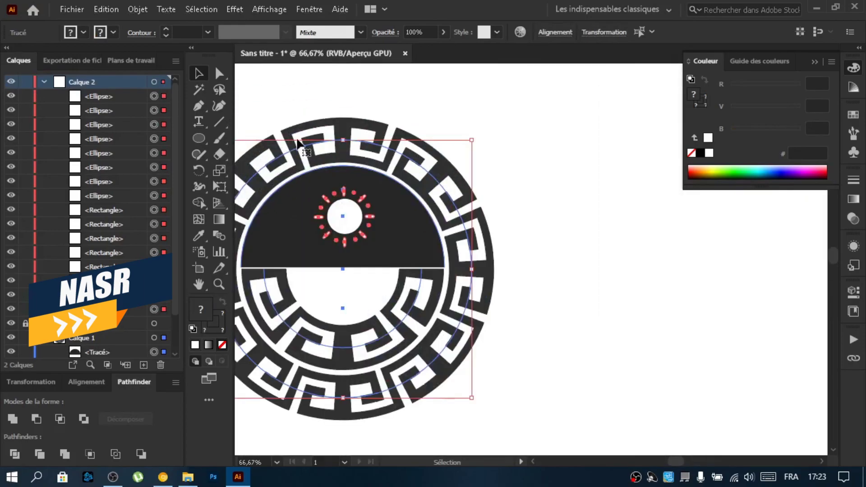
{"action": "scroll", "coordinate": [83, 255], "scroll_direction": "down", "scroll_amount": 3}
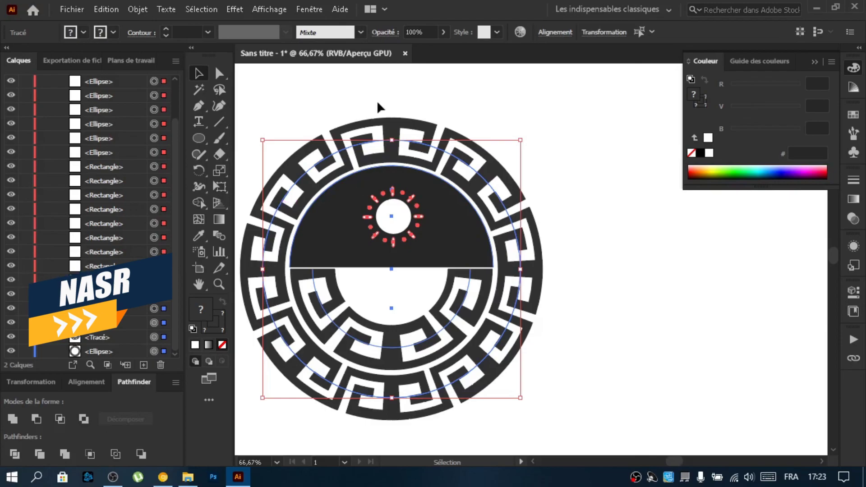
{"action": "scroll", "coordinate": [323, 105], "scroll_direction": "down", "scroll_amount": 2}
Step: Reselect the whole emblem, drag it to its new position, and deselect it
{"action": "key", "text": "a"}
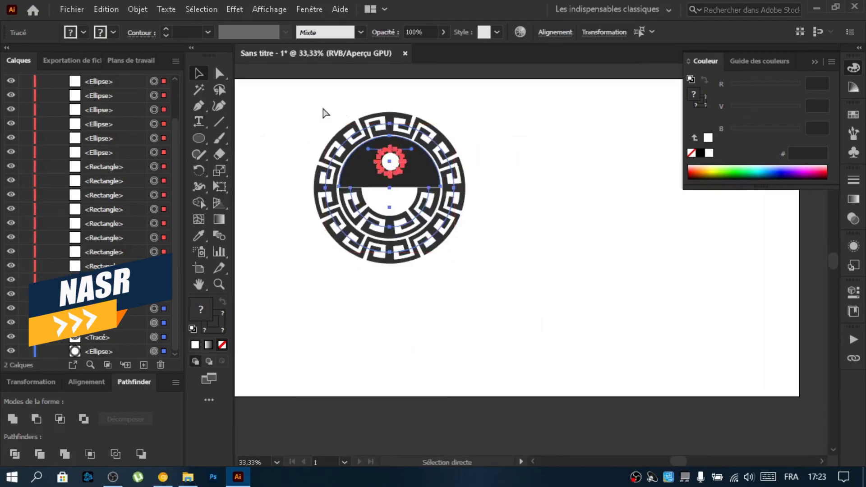
{"action": "left_click_drag", "start_coordinate": [283, 93], "coordinate": [539, 315]}
{"action": "key", "text": "v"}
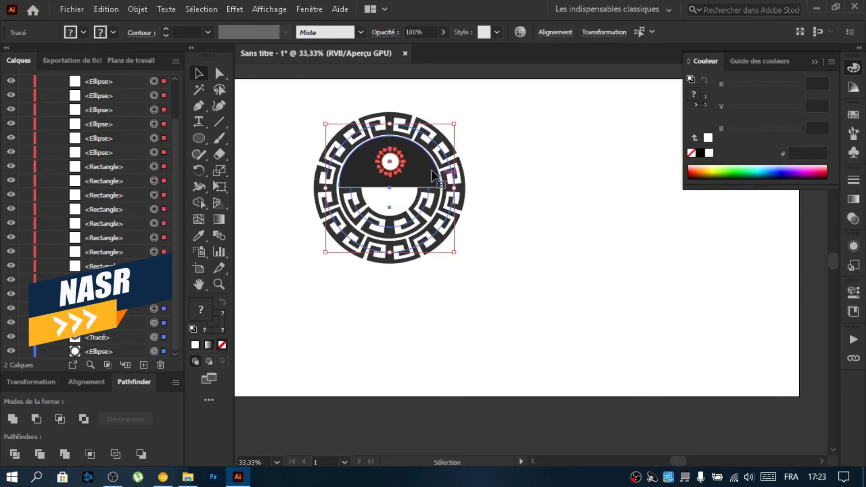
{"action": "mouse_move", "coordinate": [409, 166]}
{"action": "left_mouse_down"}
{"action": "mouse_move", "coordinate": [566, 231]}
{"action": "mouse_move", "coordinate": [560, 221]}
{"action": "left_mouse_up"}
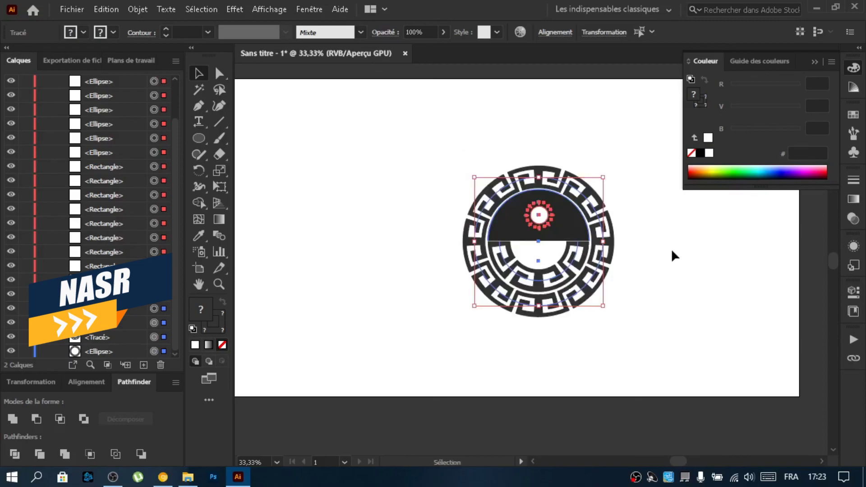
{"action": "left_click", "coordinate": [671, 248]}
{"action": "scroll", "coordinate": [675, 256], "scroll_direction": "down", "scroll_amount": 1}
{"action": "scroll", "coordinate": [672, 253], "scroll_direction": "right", "scroll_amount": 3}
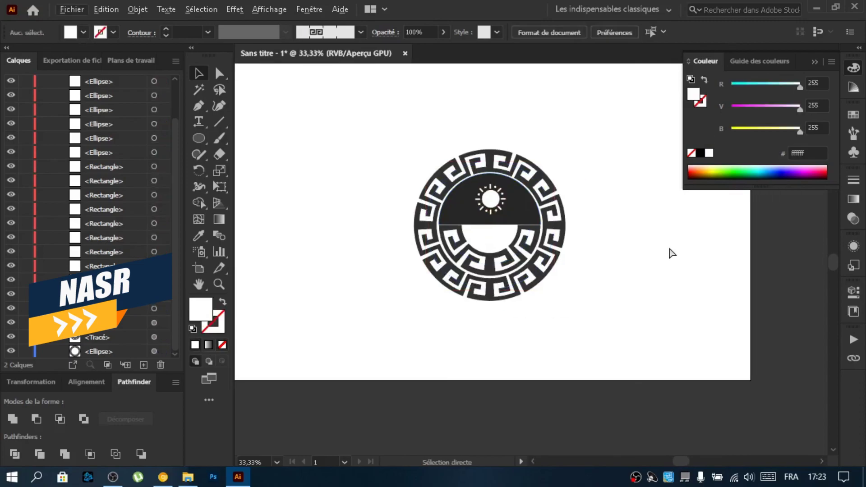
{"action": "scroll", "coordinate": [643, 234], "scroll_direction": "up", "scroll_amount": 1}
{"action": "scroll", "coordinate": [642, 234], "scroll_direction": "left", "scroll_amount": 1}
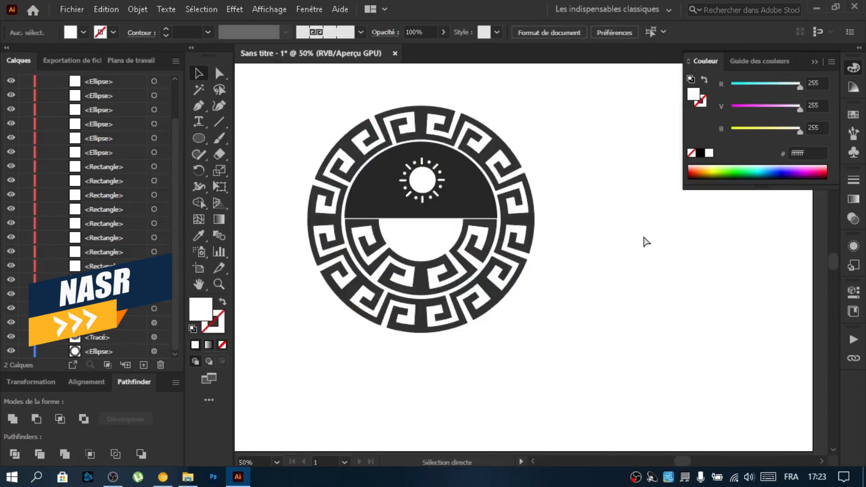
{"action": "scroll", "coordinate": [644, 239], "scroll_direction": "left", "scroll_amount": 1}
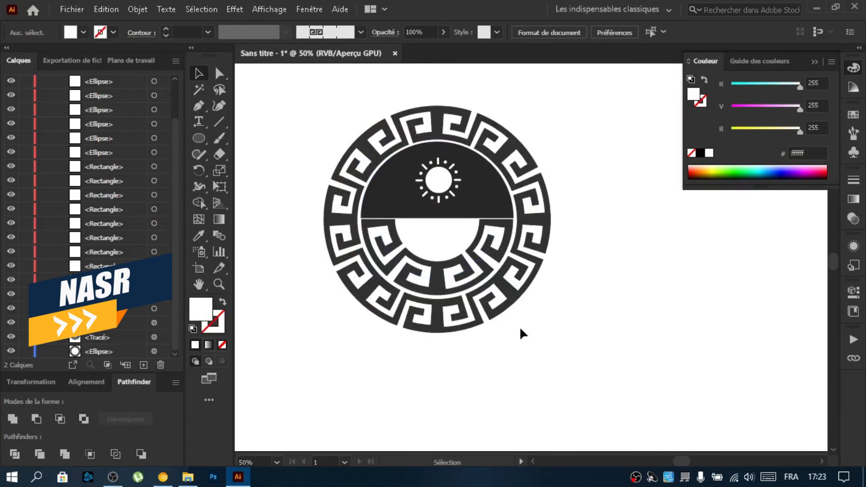